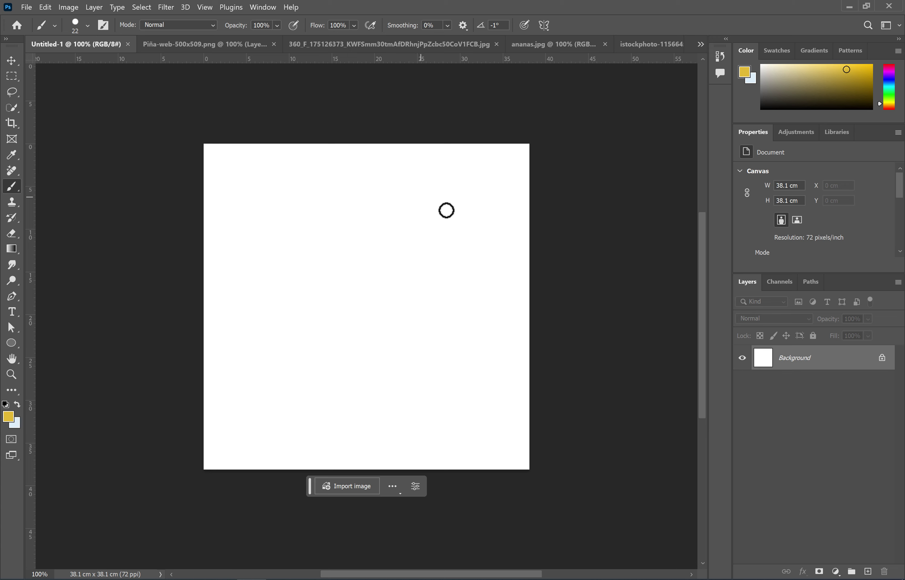
- Add a Gradient Fill layer above the background and set its style to Radial
left_click(836, 572)
left_click(827, 371)
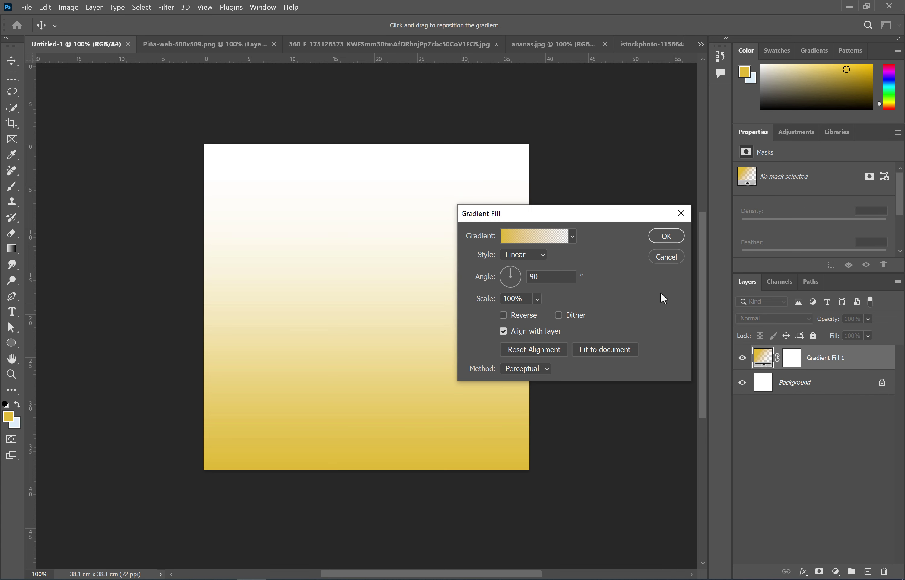
left_click(535, 276)
- Set the color of the gradient's starting stop to e7d561
left_click(533, 236)
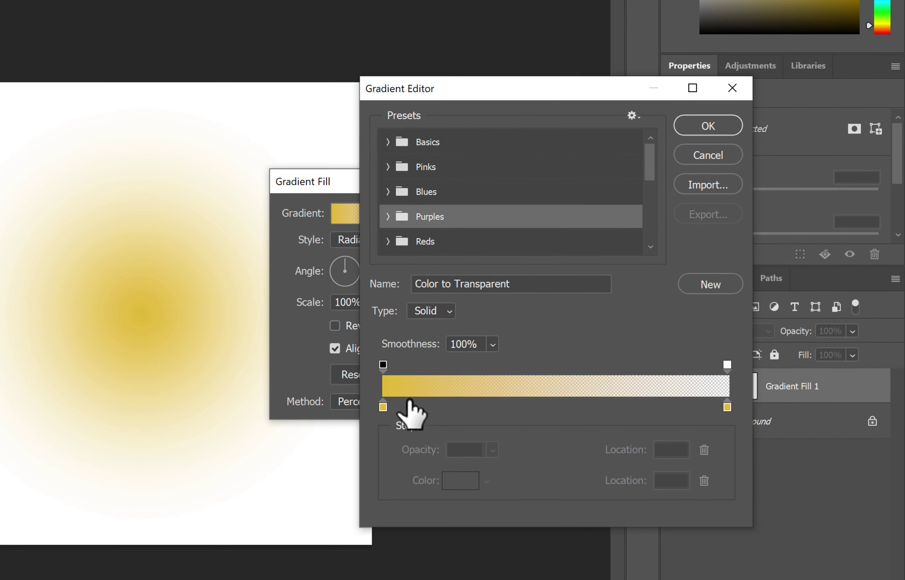
double_click(383, 407)
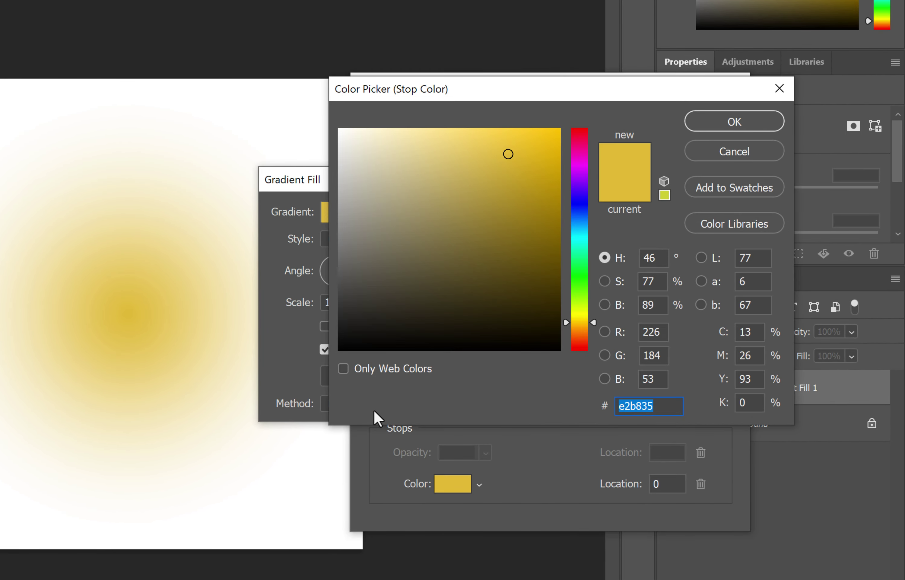
type("e7d561")
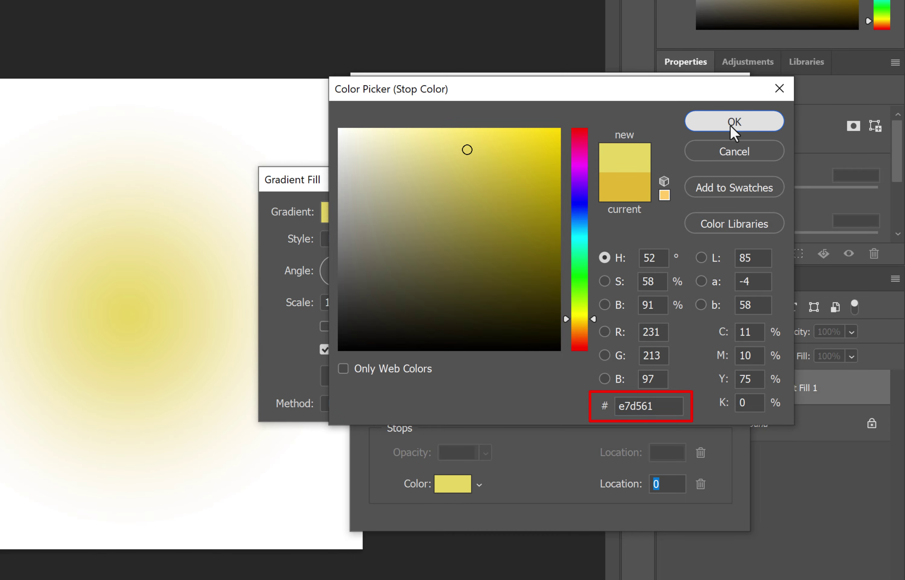
left_click(705, 131)
- Make the gradient's end fully opaque and set its ending color stop to fffcaa
left_click(724, 366)
double_click(724, 409)
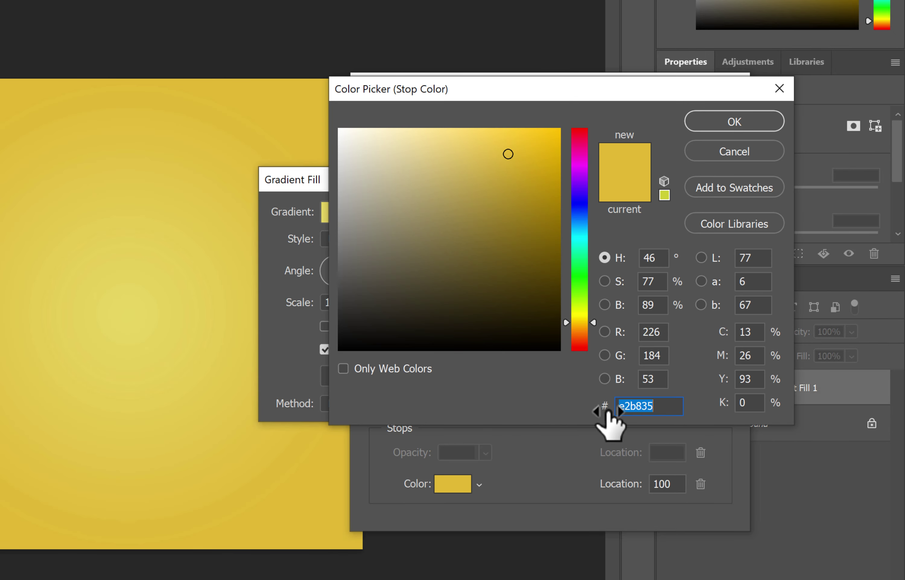
type("fffcaa")
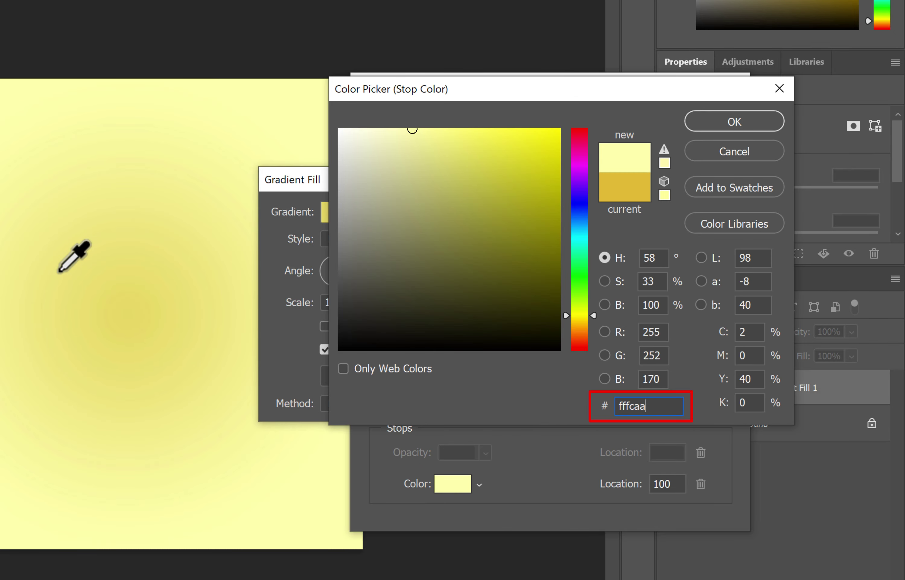
left_click(731, 125)
left_click(689, 123)
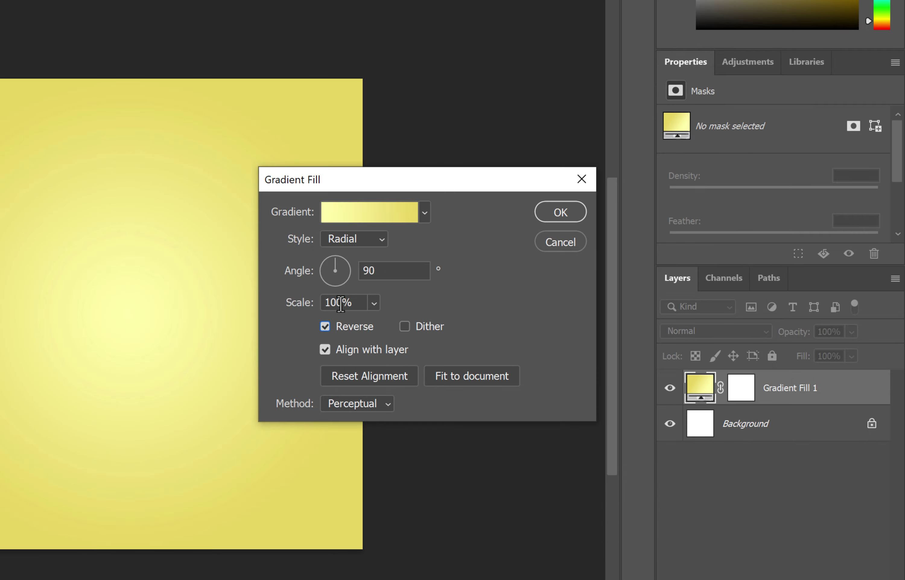
- Reverse the gradient fill and set its scale to 50%
type("50")
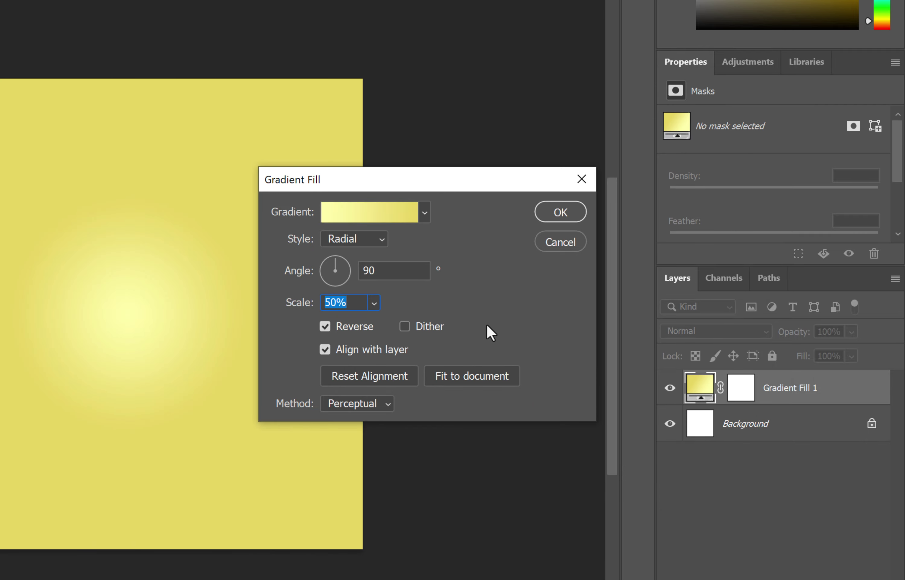
left_click(562, 211)
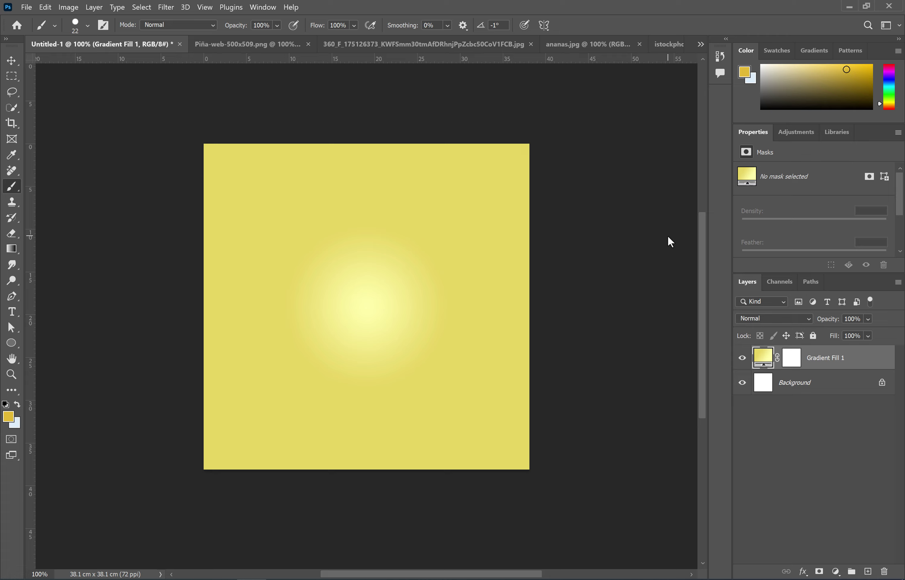
- On a new layer, stamp a hard-edged fcff00 circle about 784 px wide near the canvas center, blended as Linear Dodge (Add)
left_click(868, 572)
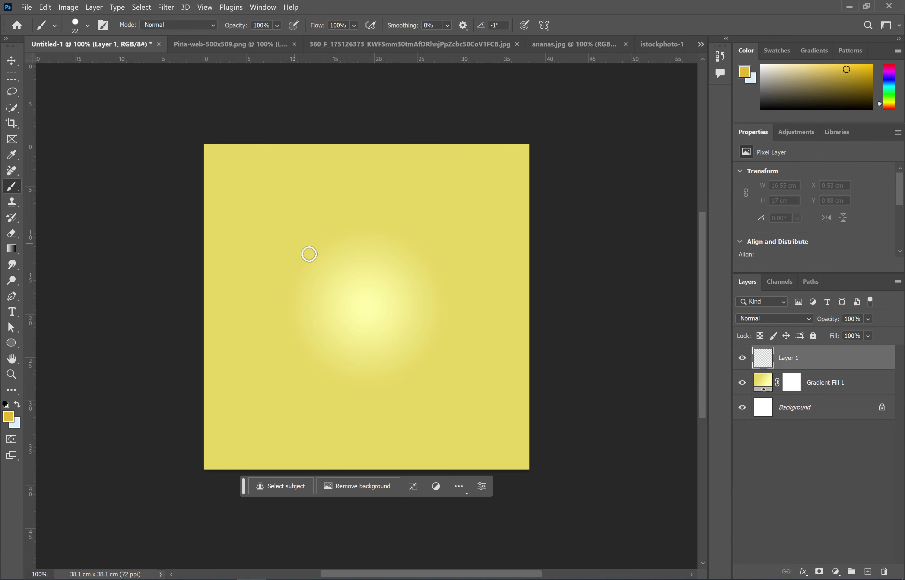
left_click(87, 26)
left_click_drag(351, 308, 573, 365)
left_click(10, 418)
type("fcff00")
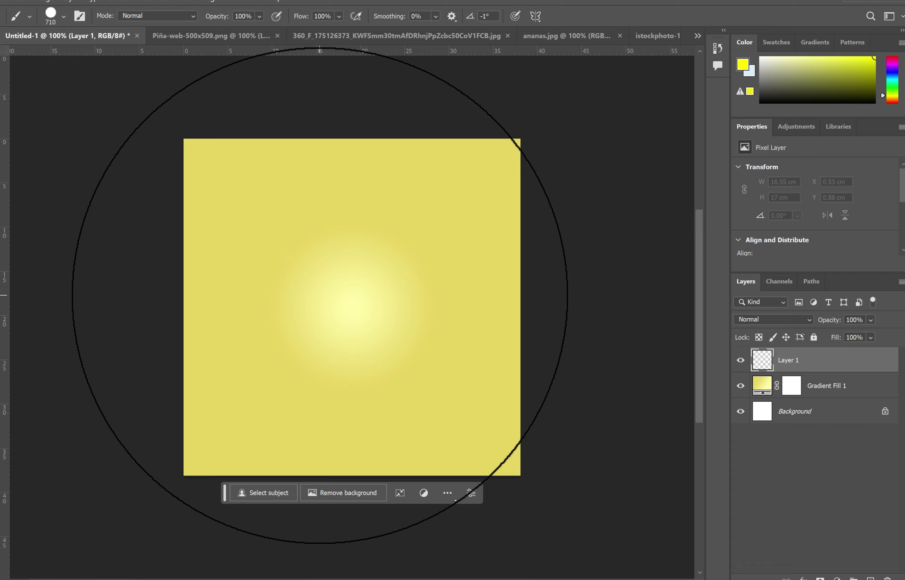
mouse_move(376, 298)
left_mouse_down()
mouse_move(401, 305)
mouse_move(328, 297)
left_mouse_up()
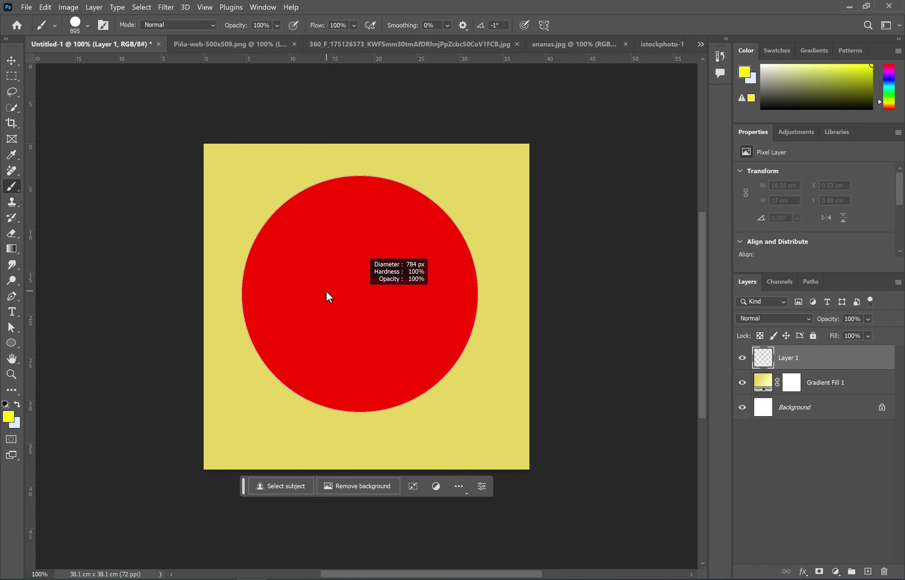
left_click(352, 301)
left_click(757, 304)
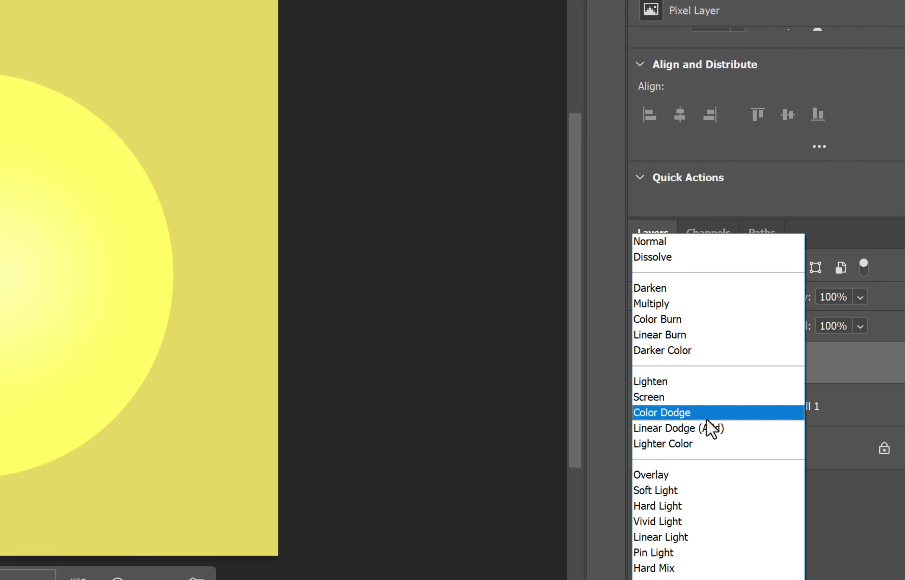
left_click(724, 418)
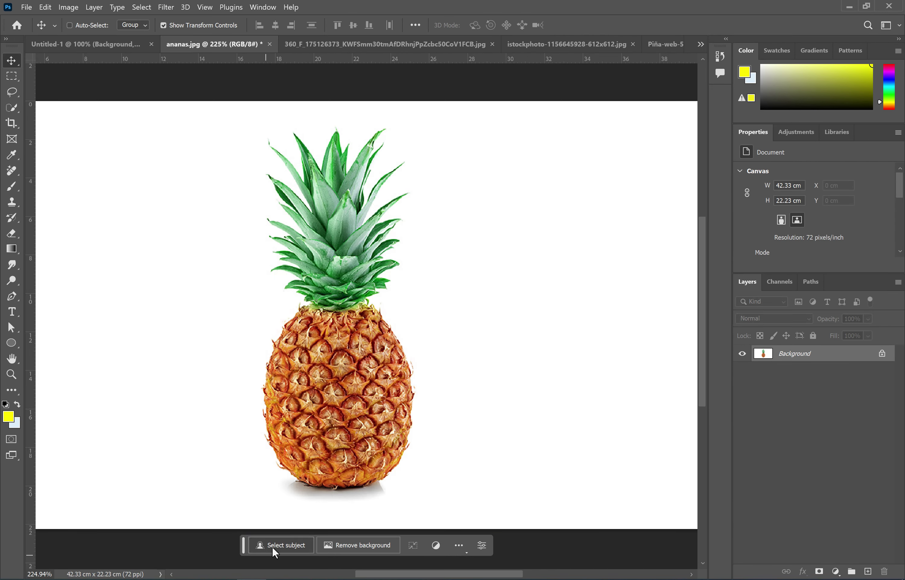
- Select the pineapple subject in ananas.jpg and mask out its white background
left_click(275, 545)
key("ctrl+c")
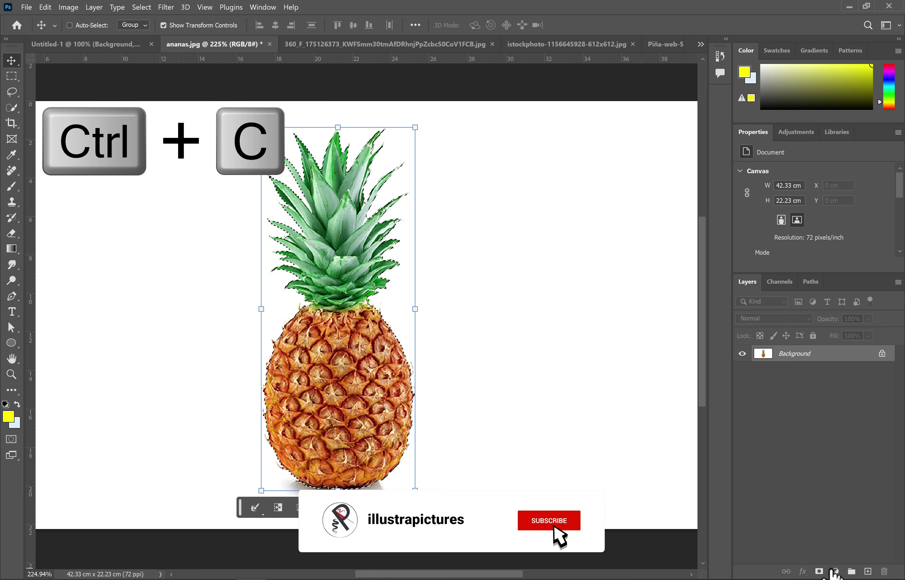
left_click(819, 572)
- Bring the masked pineapple into Untitled-1 as the topmost layer, enlarged over the yellow circle, and convert it to a Smart Object
left_click(81, 46)
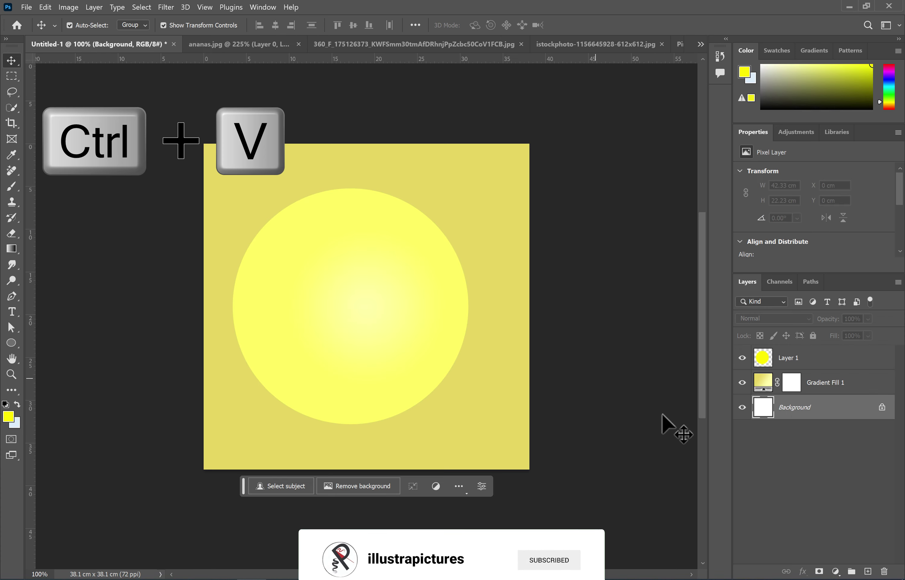
key("ctrl+v")
left_click_drag(547, 405, 599, 444)
left_click_drag(816, 407, 813, 350)
left_click_drag(594, 429, 664, 466)
left_click(419, 494)
right_click(817, 356)
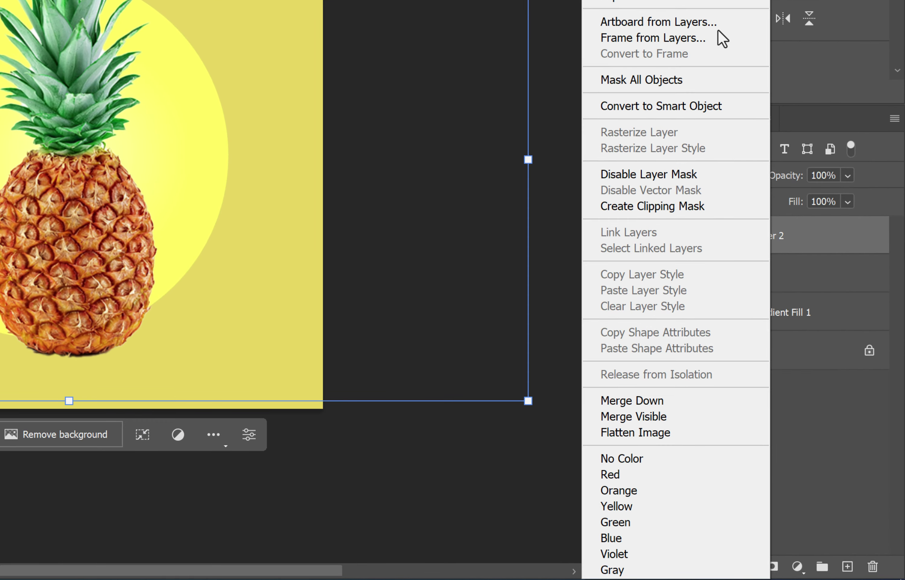
left_click(715, 106)
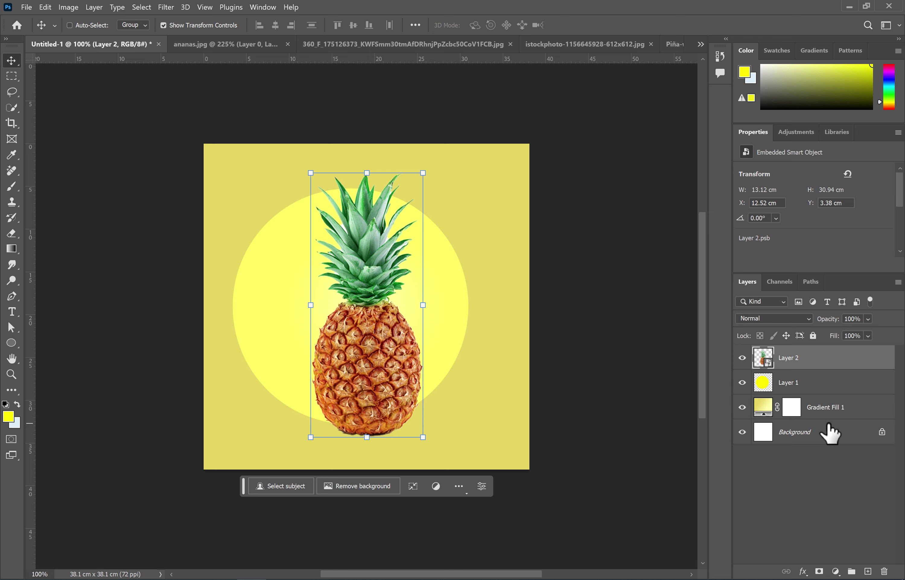
- Copy the pineapple's crown and upper body to a new layer using a rectangular selection
left_click_drag(292, 162, 449, 295)
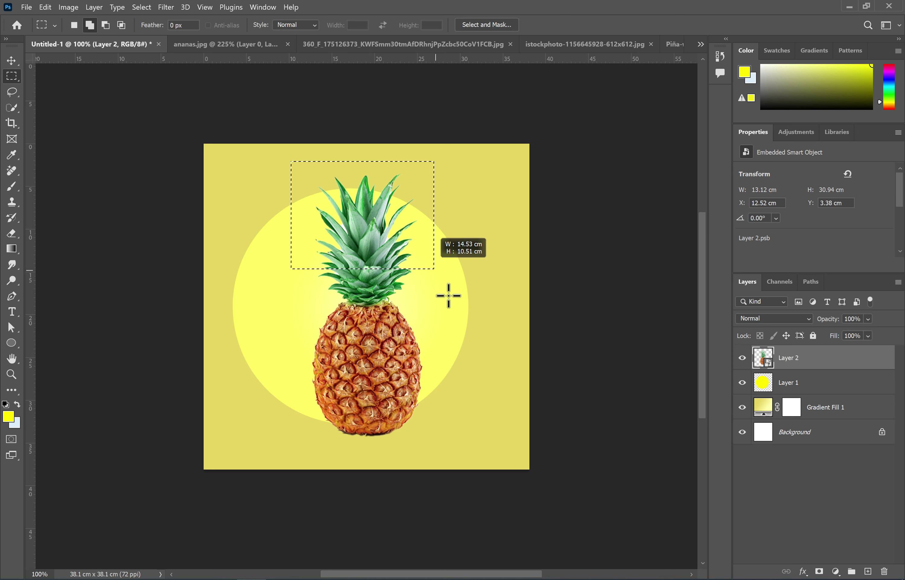
key("ctrl+j")
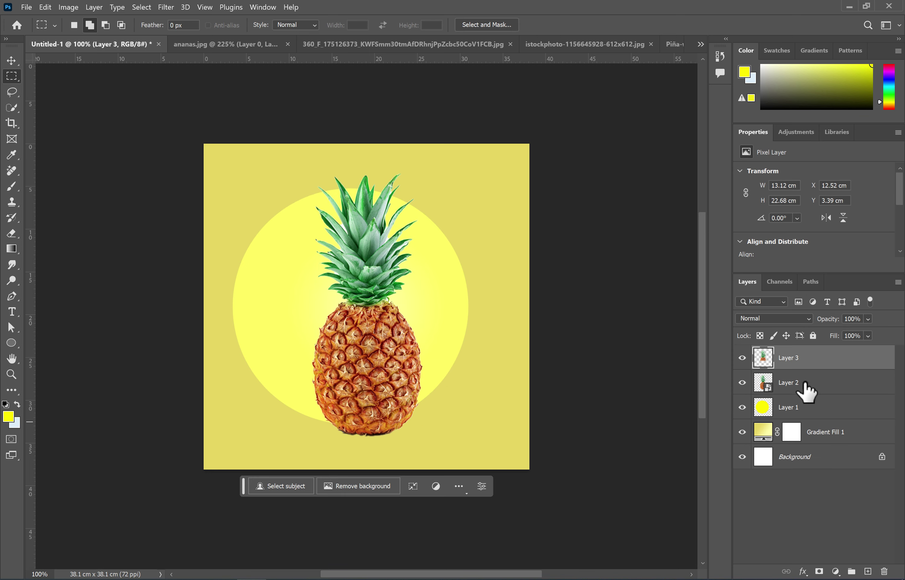
- Copy the pineapple's remaining bottom part below the cut to its own layer and remove the original pineapple layer
left_click(801, 389)
left_click(743, 383)
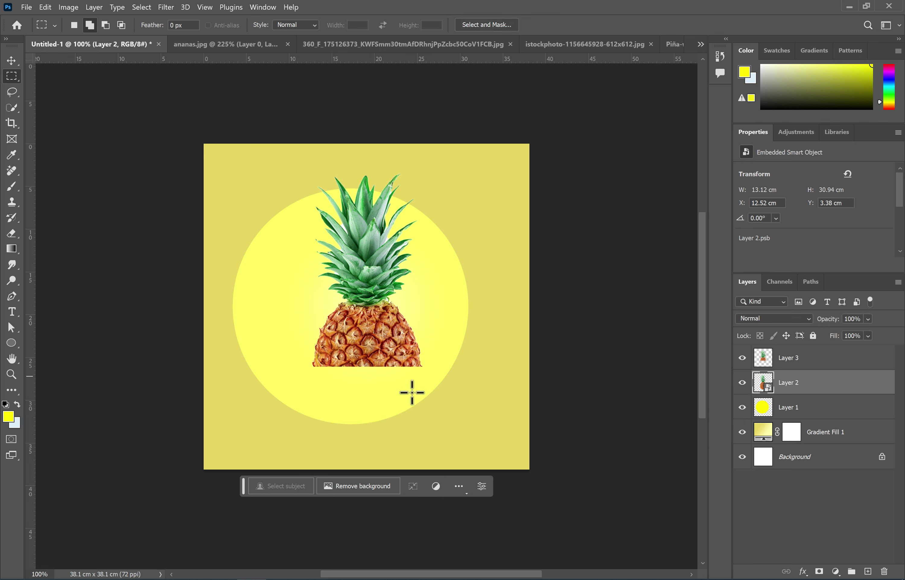
left_click(742, 383)
left_click(742, 384)
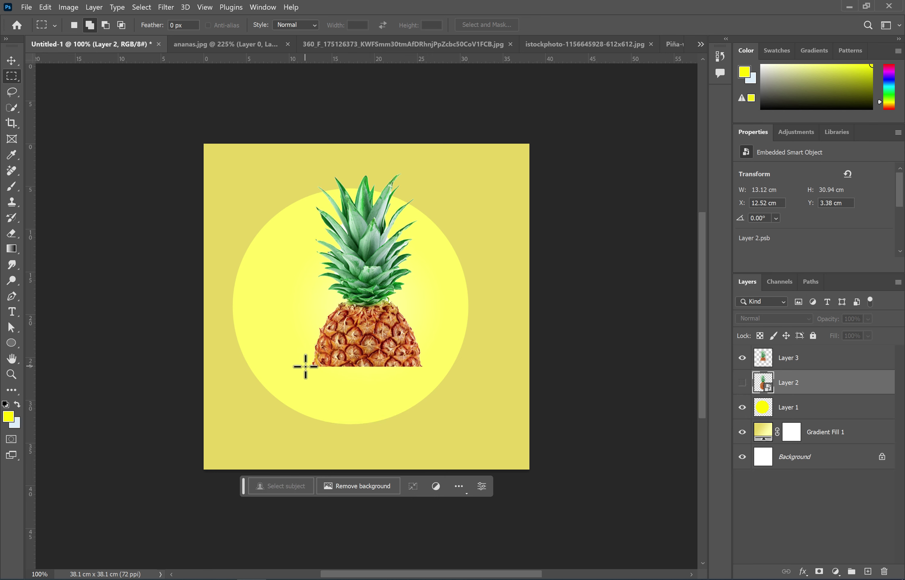
left_click_drag(305, 367, 353, 370)
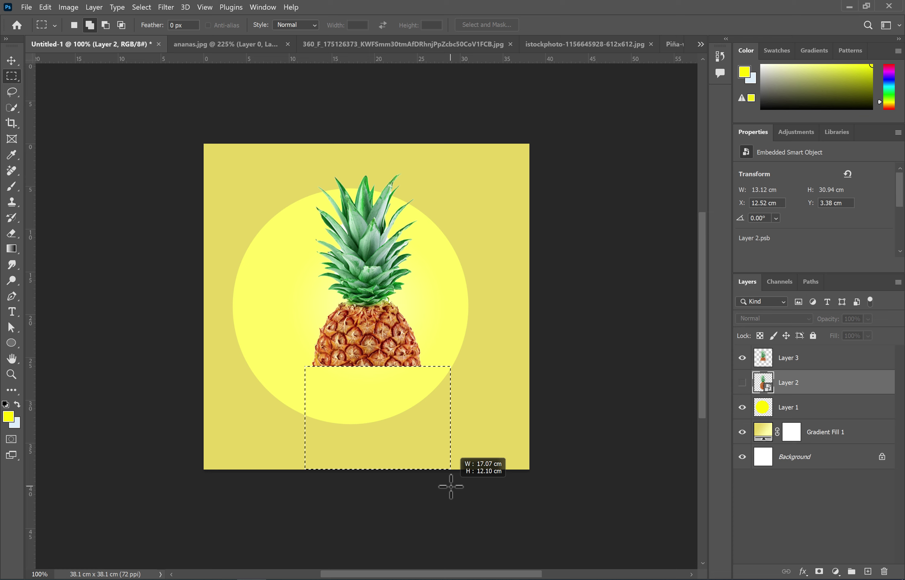
left_click(743, 384)
key("ctrl+j")
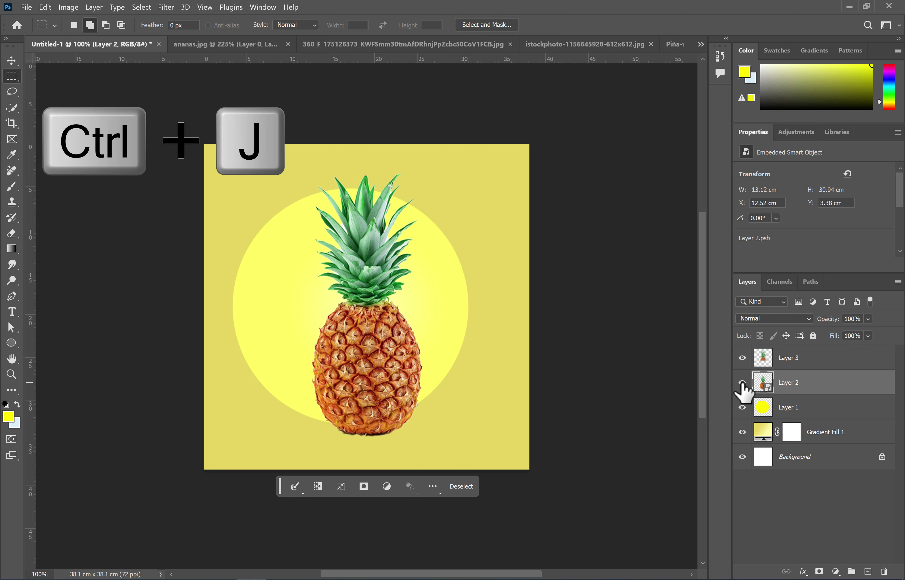
left_click(803, 410)
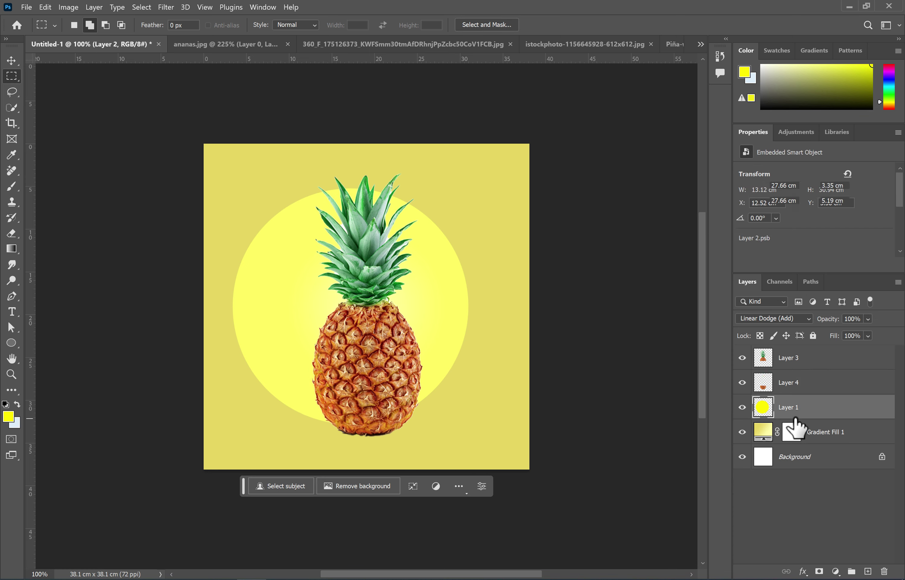
- Rotate the upper pineapple piece counterclockwise and move it up and away from the bottom piece
left_click(793, 384)
left_click(778, 356)
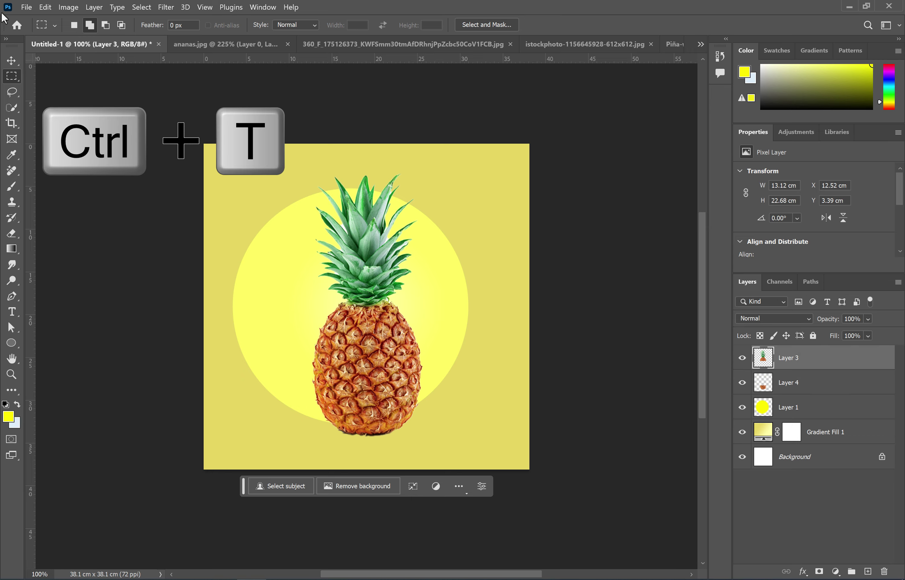
left_click(11, 61)
left_click_drag(365, 329, 434, 268)
left_click(793, 361)
key("Return")
- Scale both pineapple pieces down together to about 86%
left_click(795, 382, "ctrl")
left_click_drag(445, 113, 427, 133)
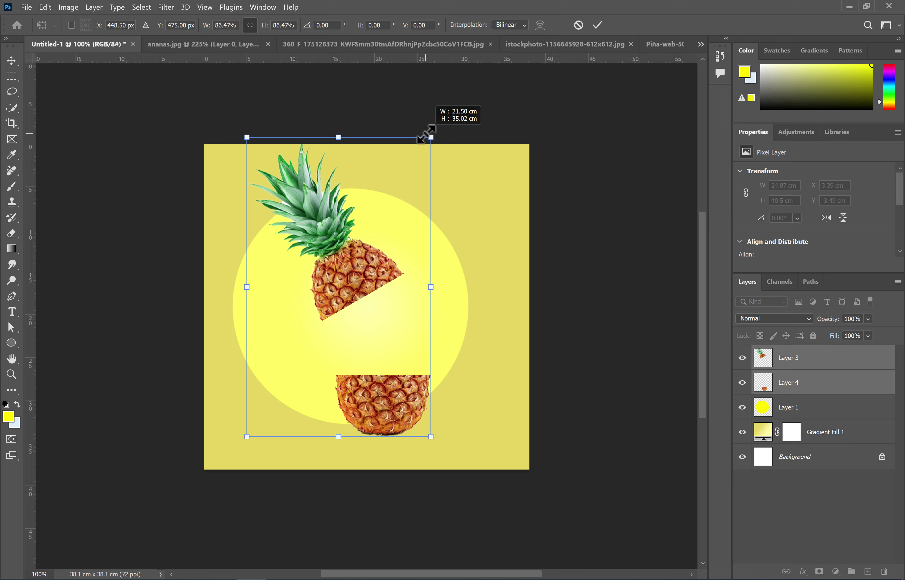
key("Return")
- Reposition the two pineapple pieces over the circle, leaving a gap between the crown half and the bottom half
left_click_drag(380, 408, 391, 414)
left_click(795, 358)
left_click_drag(356, 252, 342, 247)
left_click(798, 384)
left_click_drag(410, 411, 407, 423)
left_click(799, 456)
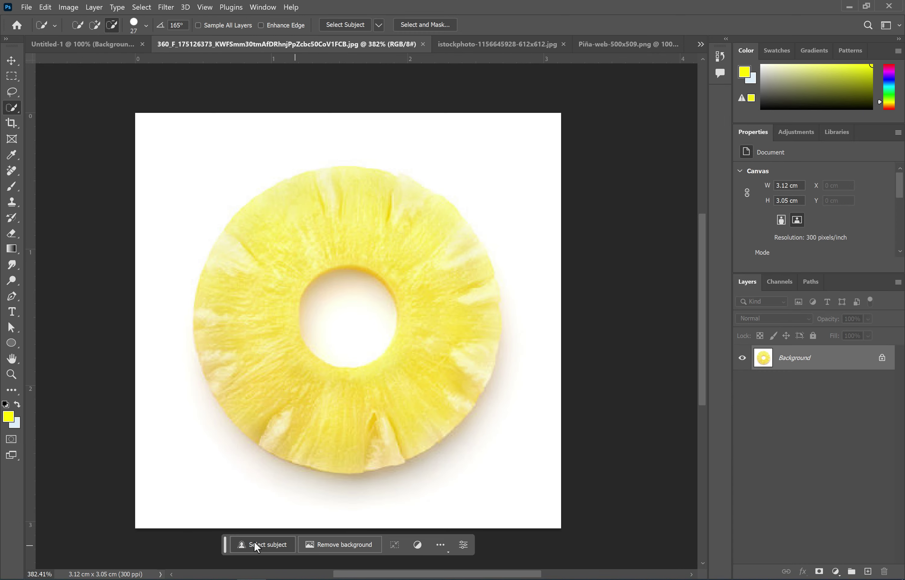
- Select the pineapple ring in the slice image and mask out its white background
left_click(258, 546)
left_click(818, 572)
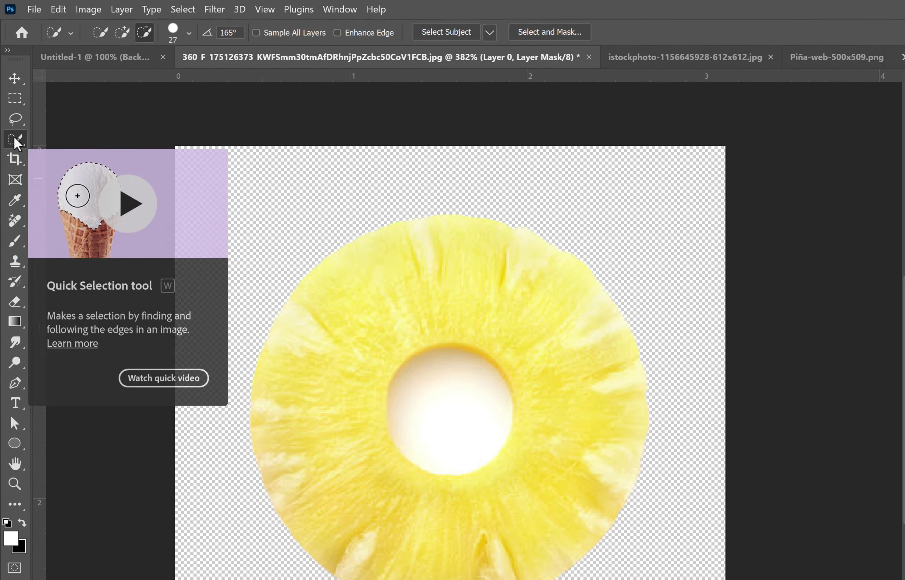
- Select the white hole in the middle of the pineapple slice with the Quick Selection tool
right_click(15, 110)
left_click(60, 184)
left_click(147, 38)
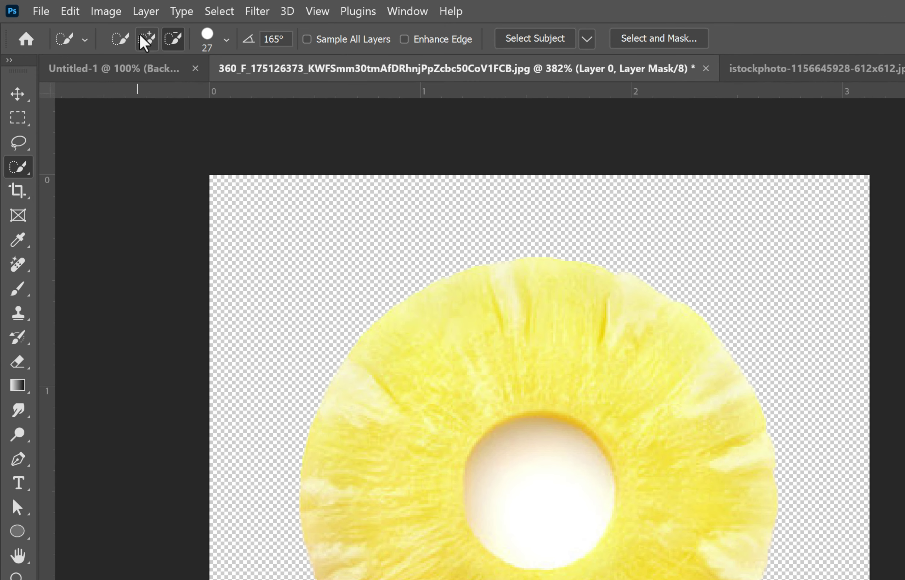
left_click(541, 501)
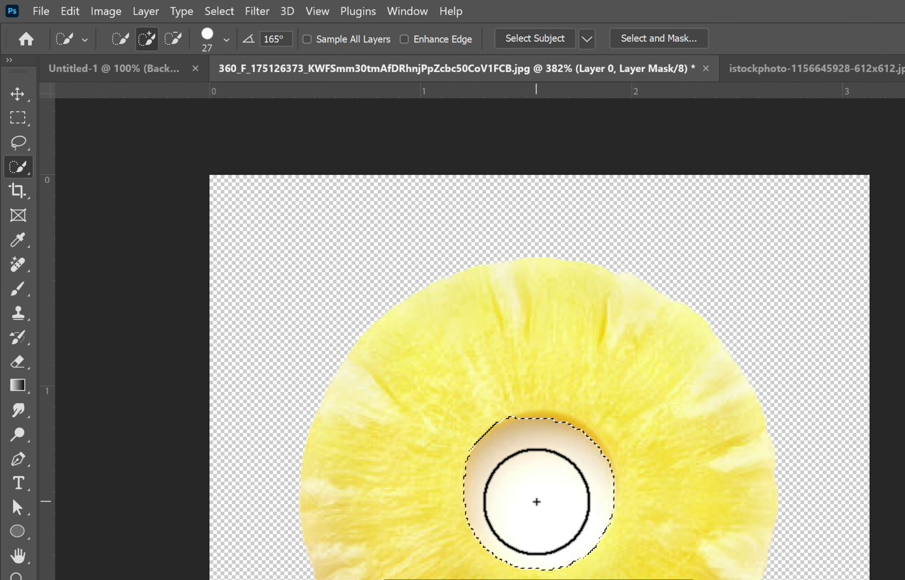
- Smooth the hole selection with a sample radius of 15 pixels
left_click(220, 11)
mouse_move(366, 283)
left_click(418, 293)
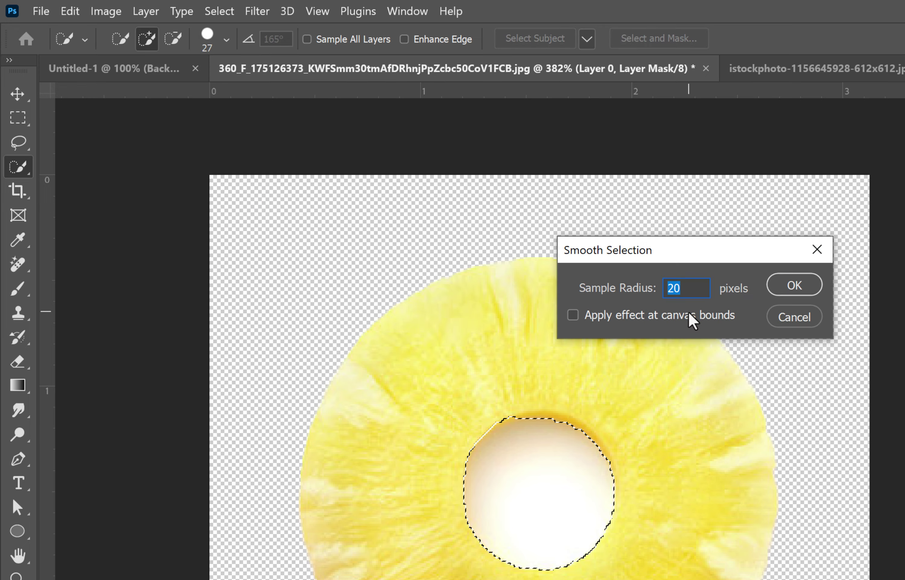
type("15")
left_click(795, 285)
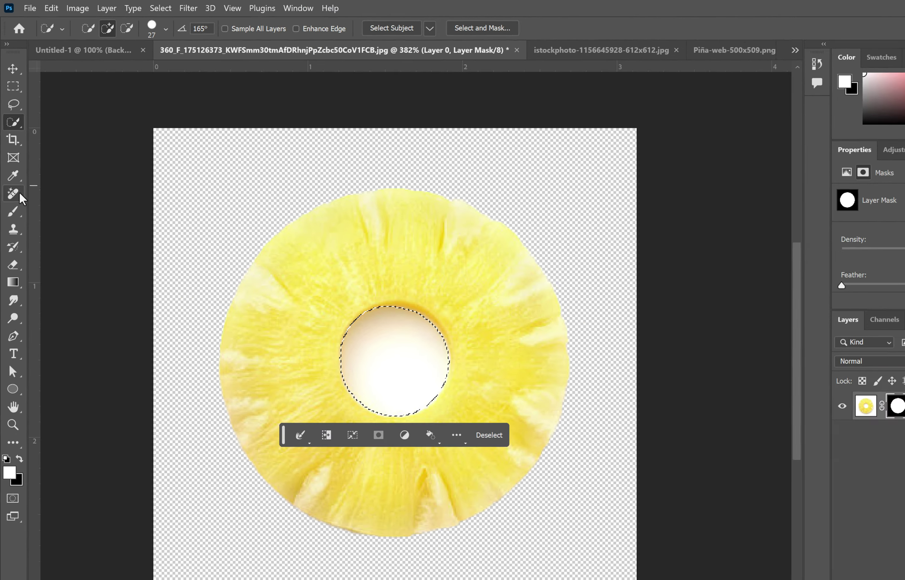
- Paint the selected hole black on the slice's layer mask to make it transparent
left_click(14, 211)
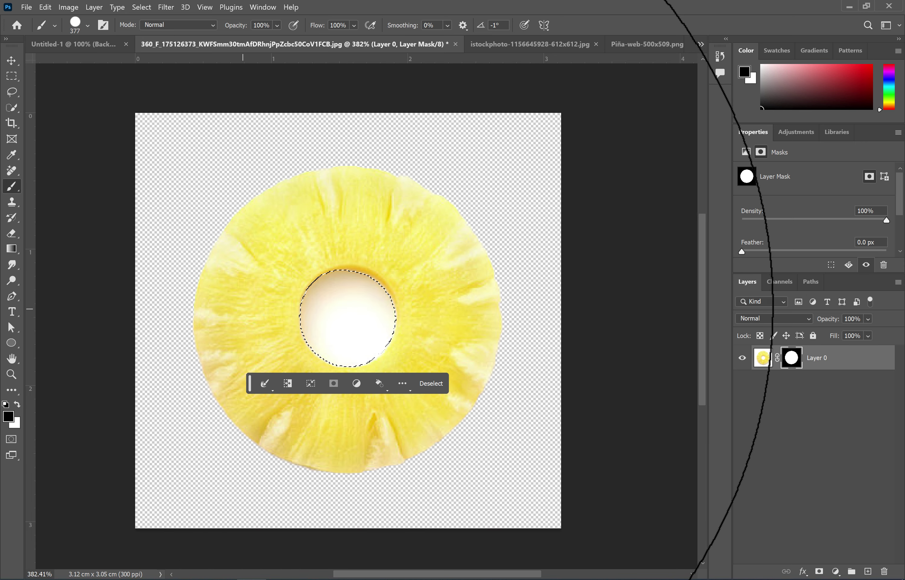
left_click(346, 315)
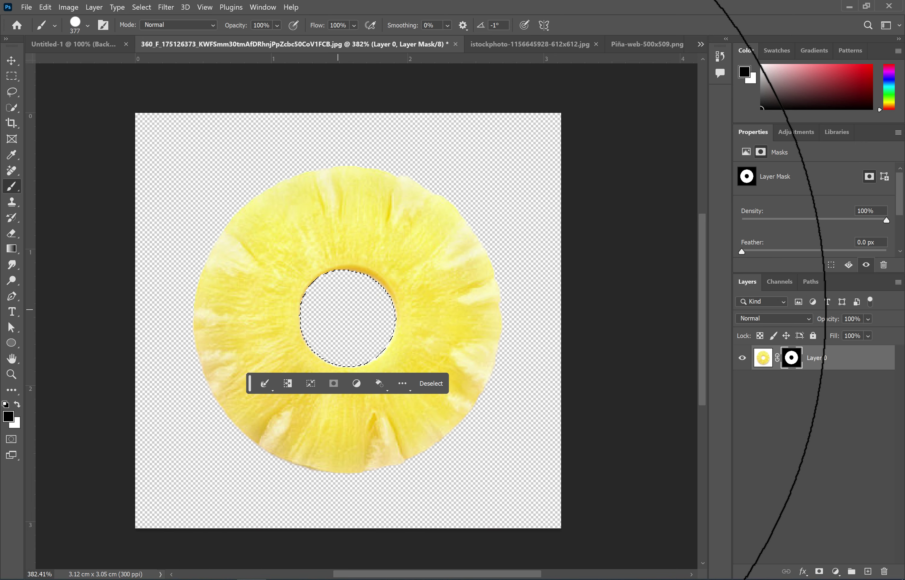
- Deselect the hole and apply the layer mask permanently to the pineapple slice
left_click(764, 360)
left_click(792, 363)
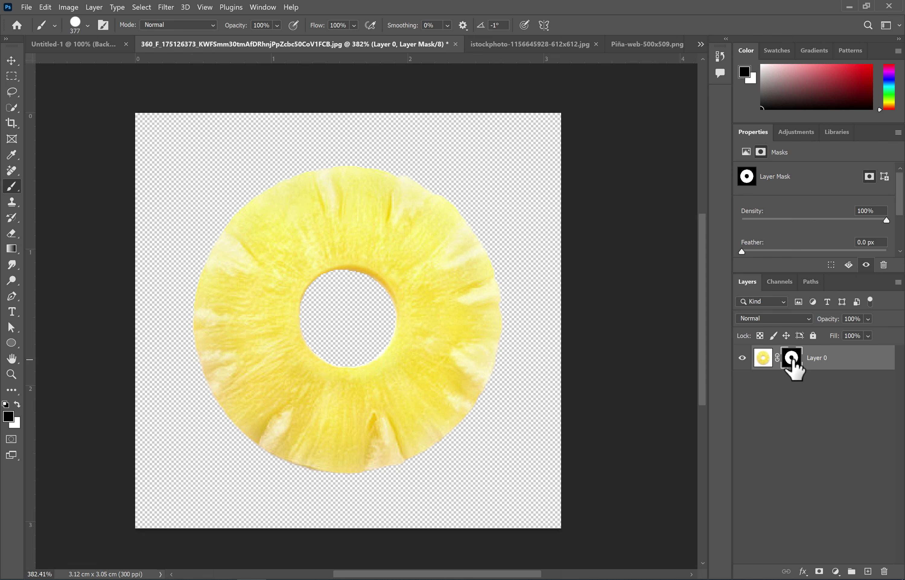
right_click(792, 366)
left_click(807, 395)
- Copy the masked pineapple slice and paste it into the Untitled-1 document
key("ctrl+c")
left_click(87, 44)
key("ctrl+v")
left_click(11, 61)
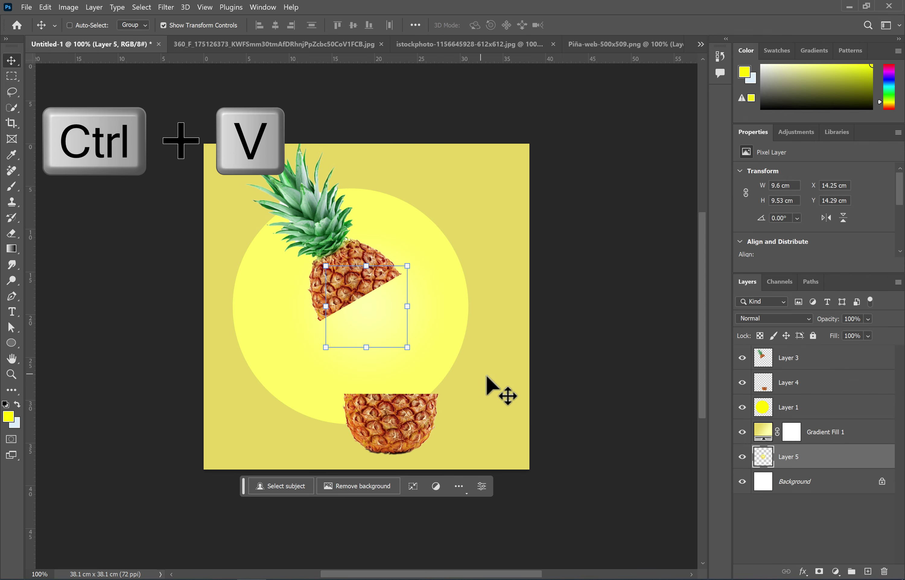
- Move the slice layer to the top of the layer stack and convert it to a smart object
left_click_drag(795, 439, 798, 369)
right_click(798, 368)
left_click(728, 277)
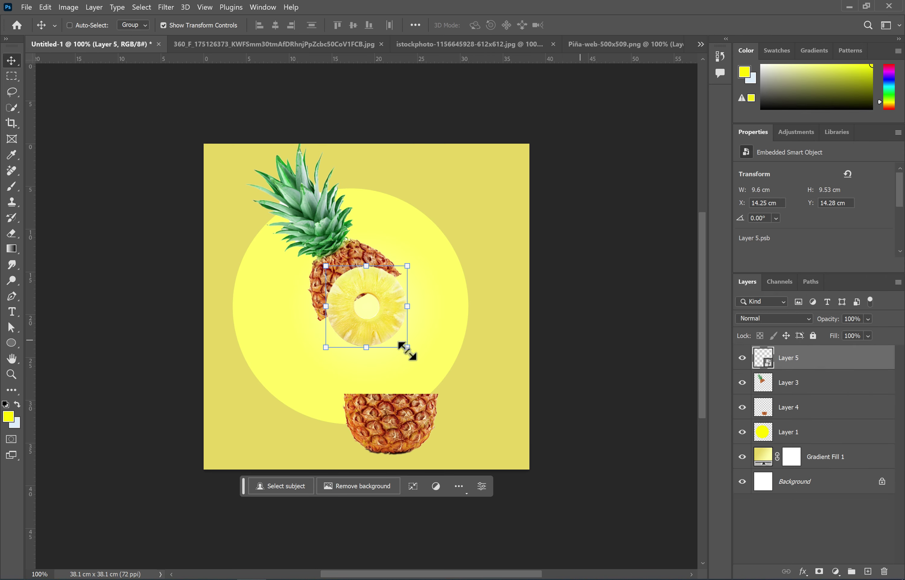
- Place the slice over the lower pineapple half and distort it into a flat ellipse covering the cut face
left_click_drag(408, 347, 441, 414)
key("Return")
key("ctrl+t")
left_click_drag(469, 451, 448, 422)
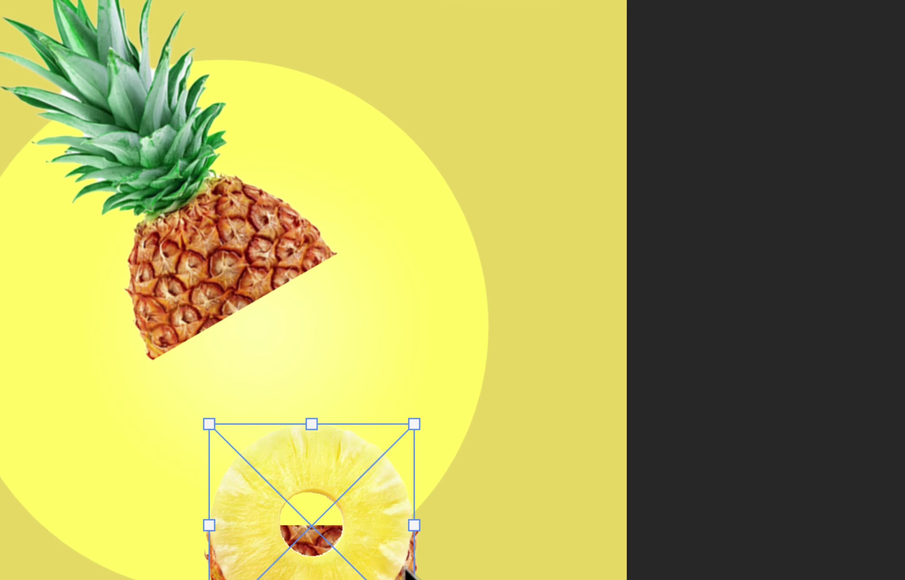
right_click(413, 182)
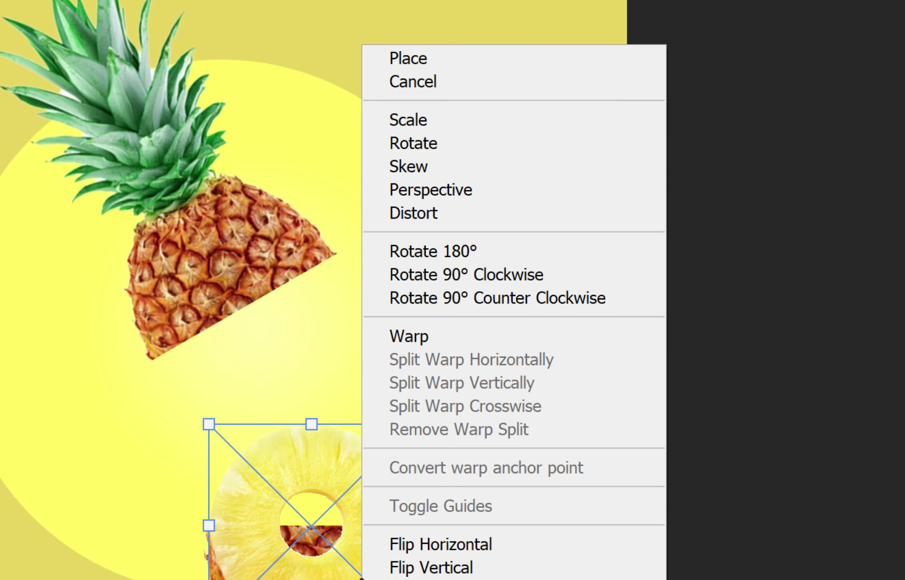
left_click(426, 213)
left_click_drag(210, 578, 299, 412)
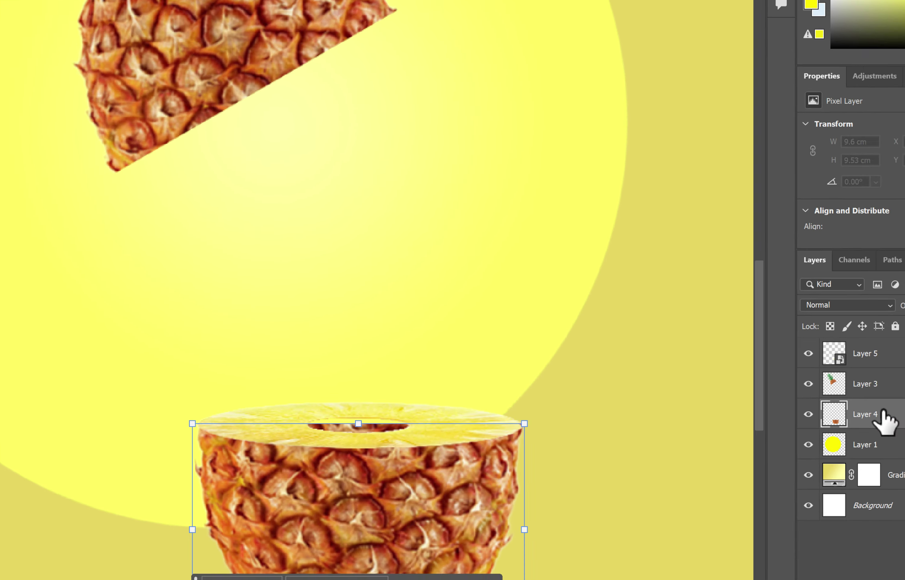
- Add a layer mask to the lower pineapple half and paint out the skin showing through the slice's hole
left_click(819, 572)
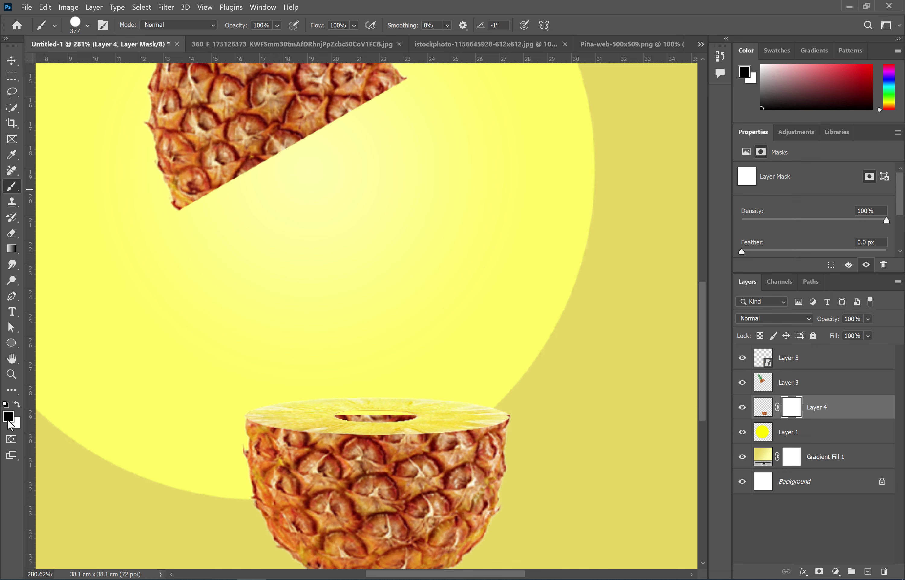
left_click_drag(372, 389, 110, 414)
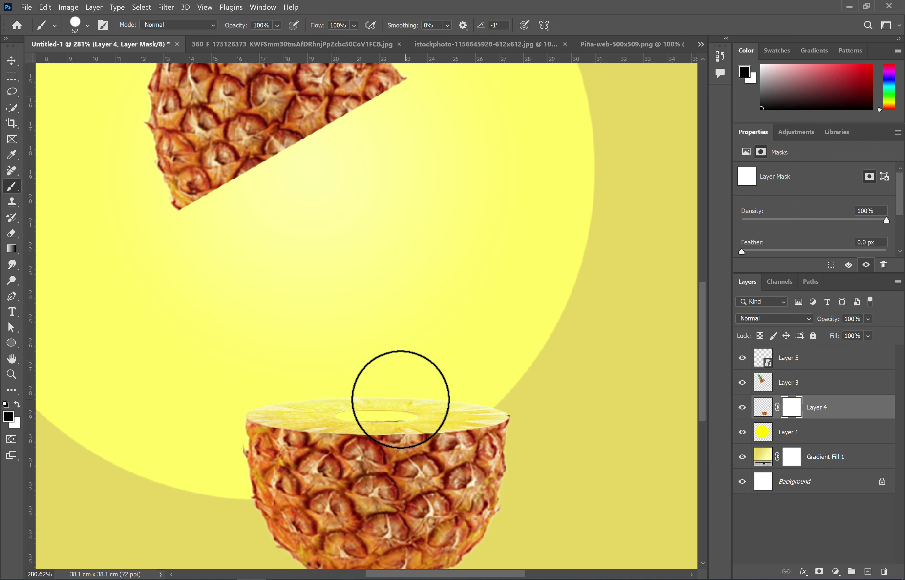
left_click(819, 489)
- Duplicate the slice layer, move the original below Layer 3, and select the copy
left_click(820, 363)
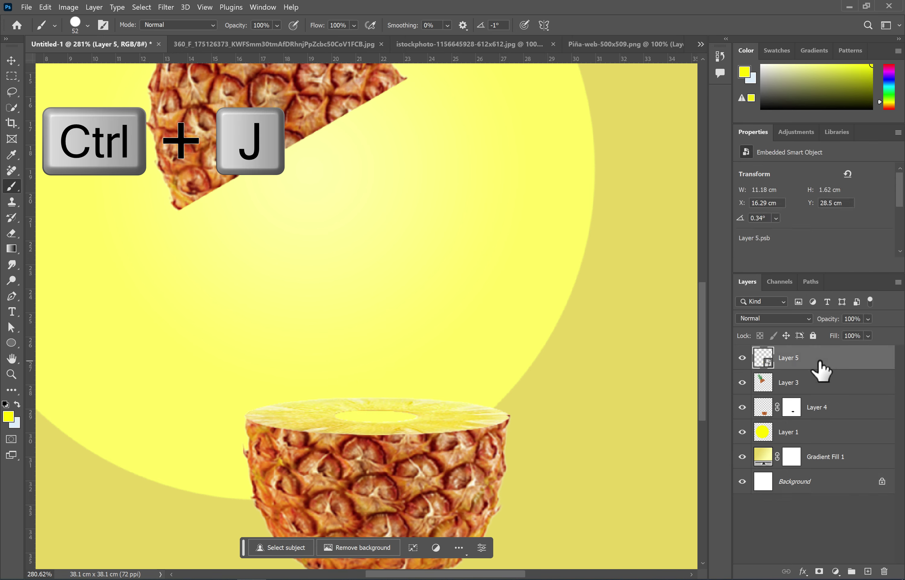
key("ctrl+j")
left_click_drag(815, 385, 815, 415)
left_click(812, 361)
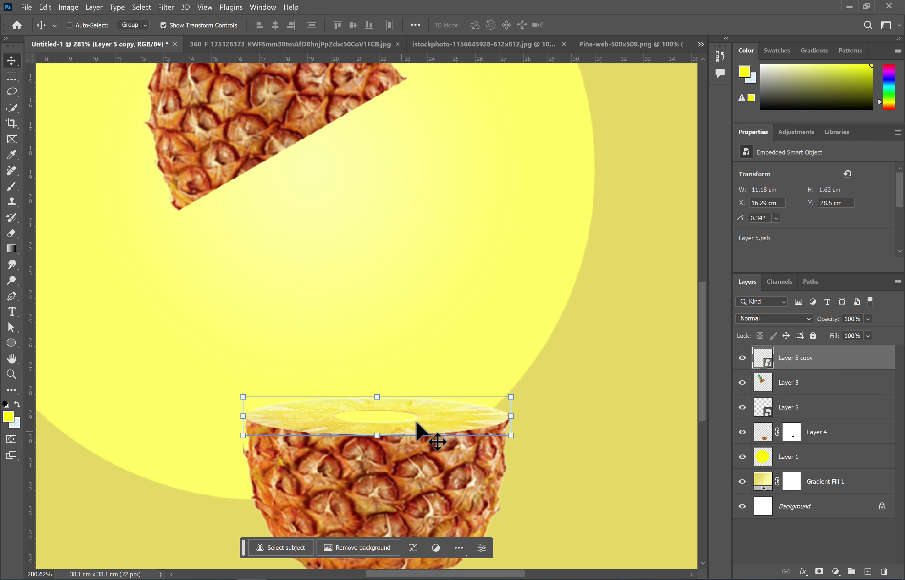
- Move the slice copy to the upper pineapple half and rotate it about -27.36° to follow the slanted cut edge
left_click_drag(417, 422, 344, 200)
scroll(348, 217, "up", 5)
key("ctrl+t")
right_click(378, 370)
left_click(362, 373)
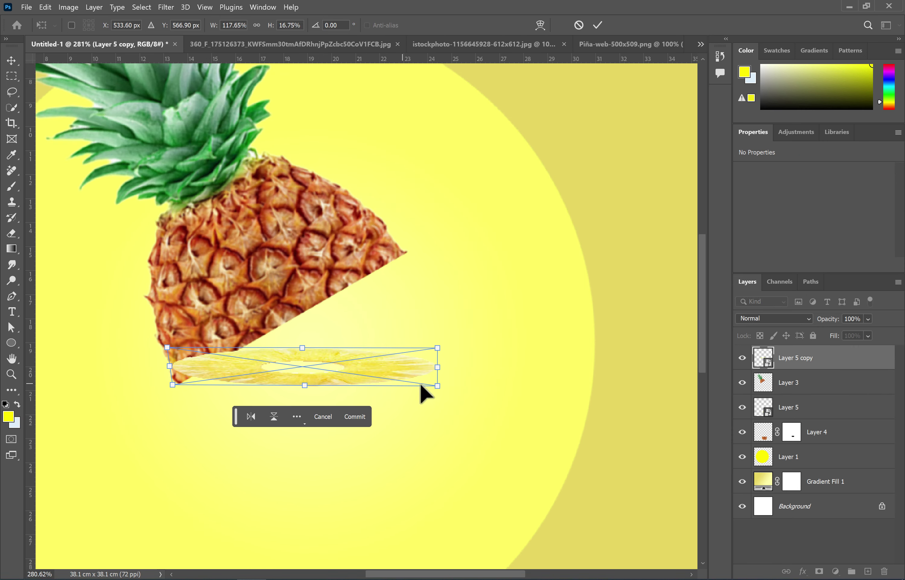
left_click_drag(449, 391, 447, 317)
left_click_drag(374, 356, 365, 304)
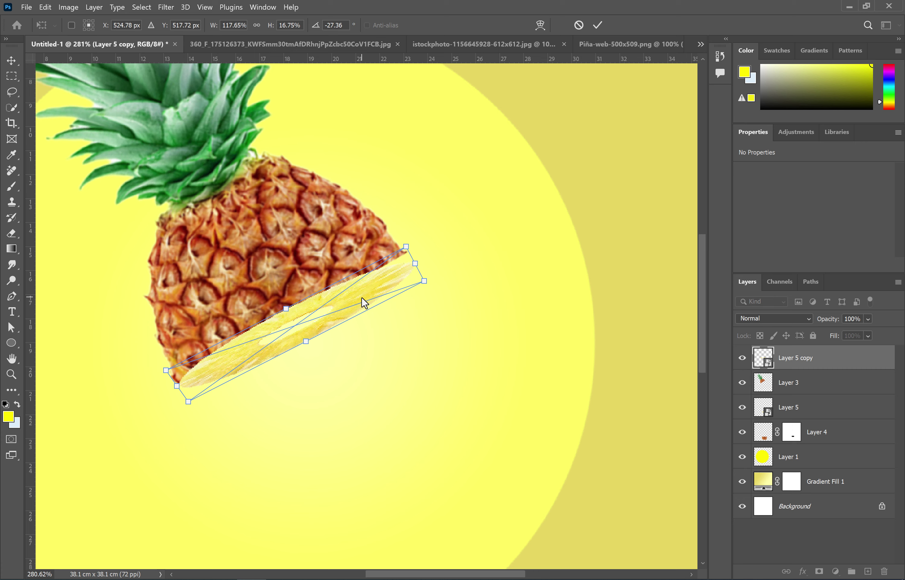
- Distort the slice copy into a thin ellipse that fits the slanted cut face of the upper pineapple half
right_click(312, 329)
left_click(345, 404)
left_click_drag(415, 263, 408, 249)
left_click_drag(303, 334, 293, 331)
left_click_drag(283, 301, 292, 309)
left_click_drag(175, 387, 175, 385)
key("Return")
left_click(822, 507)
left_click(818, 359)
left_click_drag(409, 251, 406, 252)
key("Return")
left_click(818, 507)
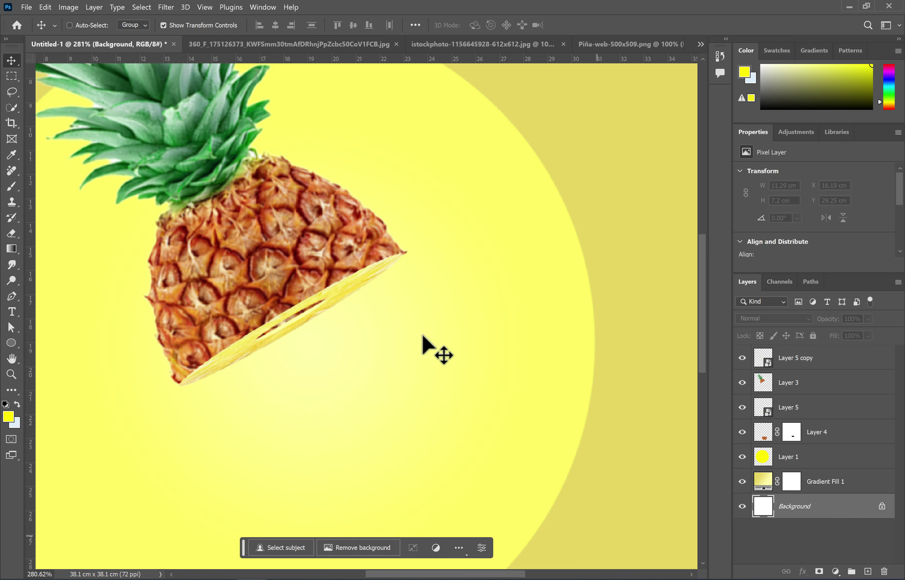
- Add a layer mask to the upper pineapple half and paint out the skin inside the slice's hole with a small brush
left_click(814, 385)
left_click(820, 571)
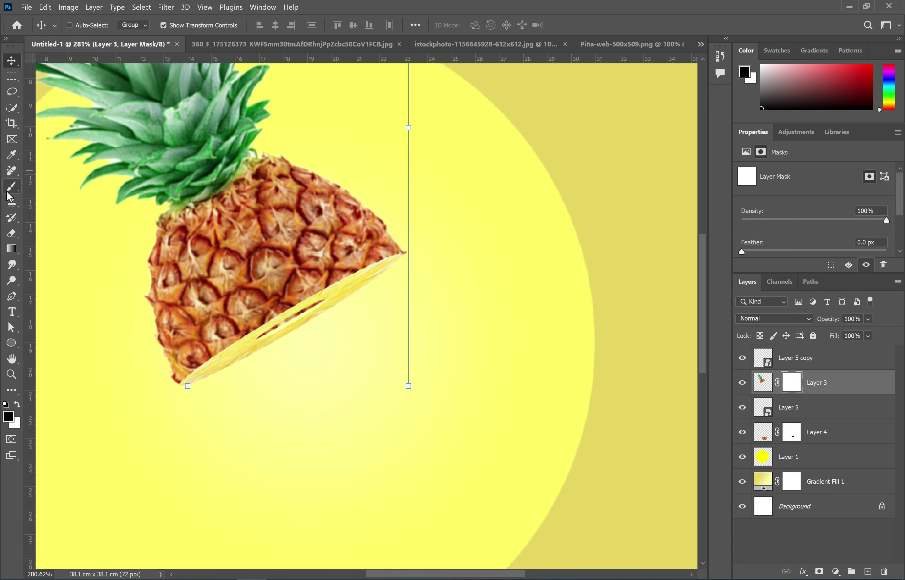
left_click(281, 319)
key("ctrl+z")
scroll(286, 326, "up", 6)
left_click_drag(350, 361, 267, 371)
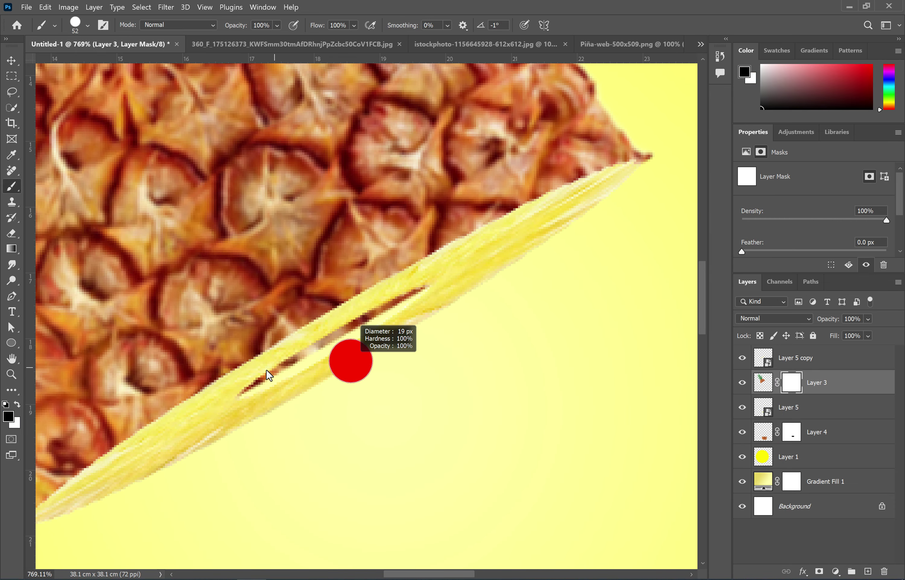
scroll(476, 375, "down", 8)
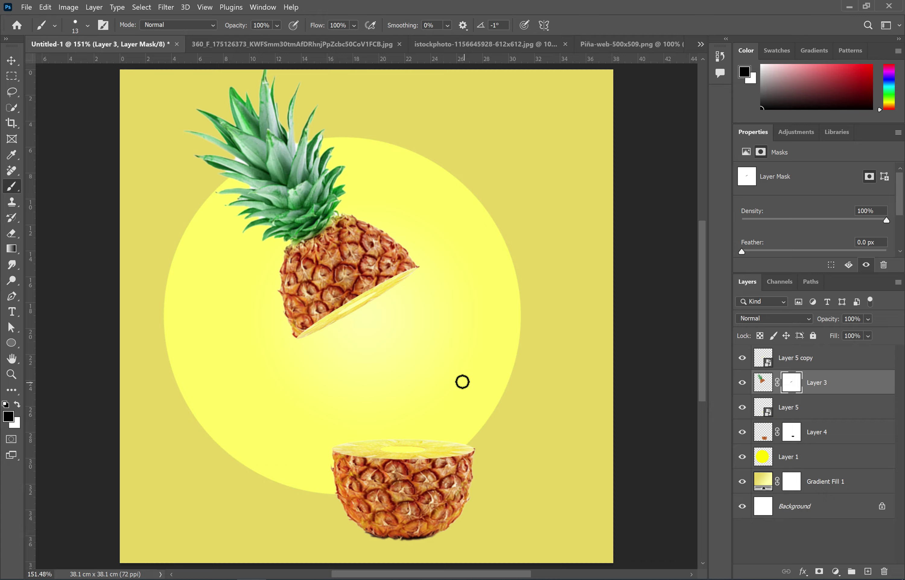
left_click(831, 508)
- Draw an ellipse of about 119 × 24 px above Layer 4, covering the hole of the lower slice
left_click(818, 432)
left_click(12, 343)
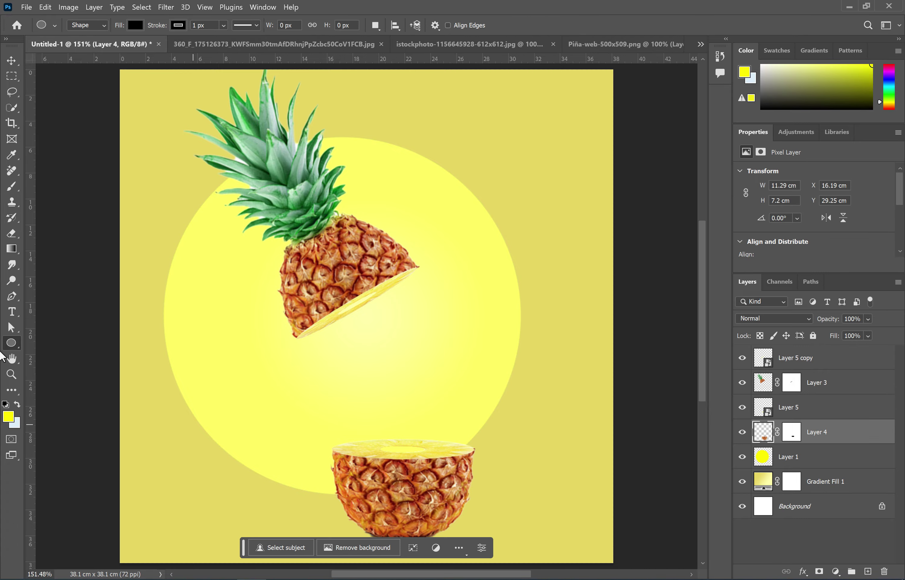
left_click_drag(380, 444, 433, 455)
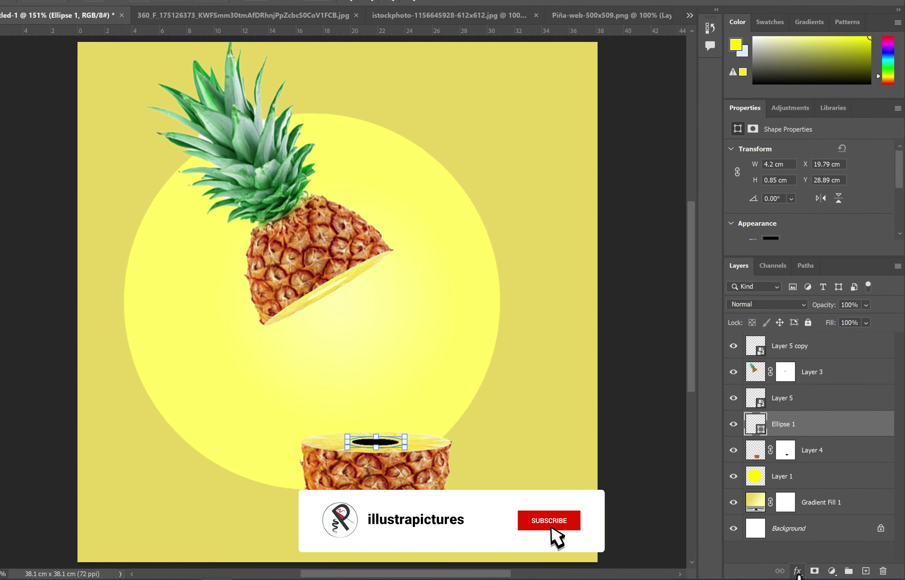
- Give the lower ellipse a linear yellow gradient overlay at 100% opacity, 86° angle and 107% scale
left_click(804, 572)
left_click(821, 528)
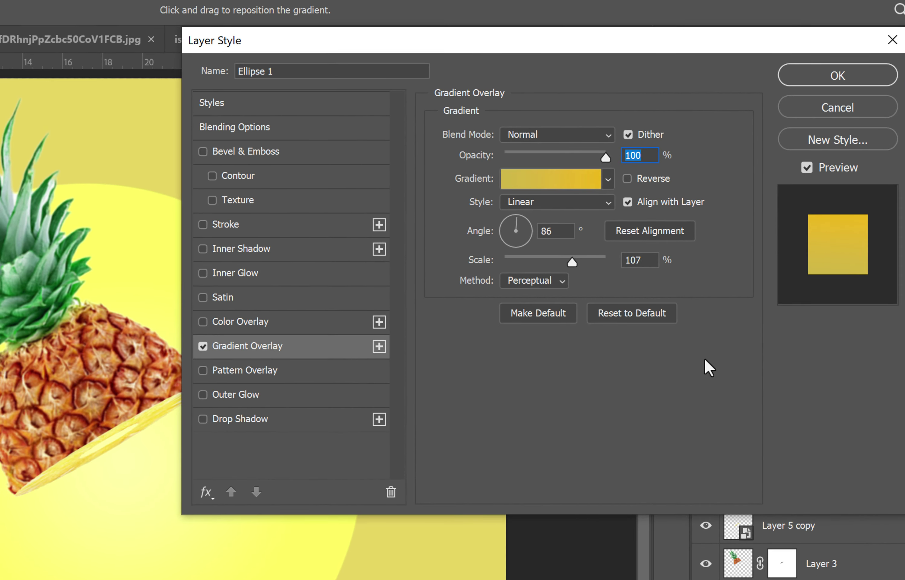
left_click(604, 156)
left_click(586, 156)
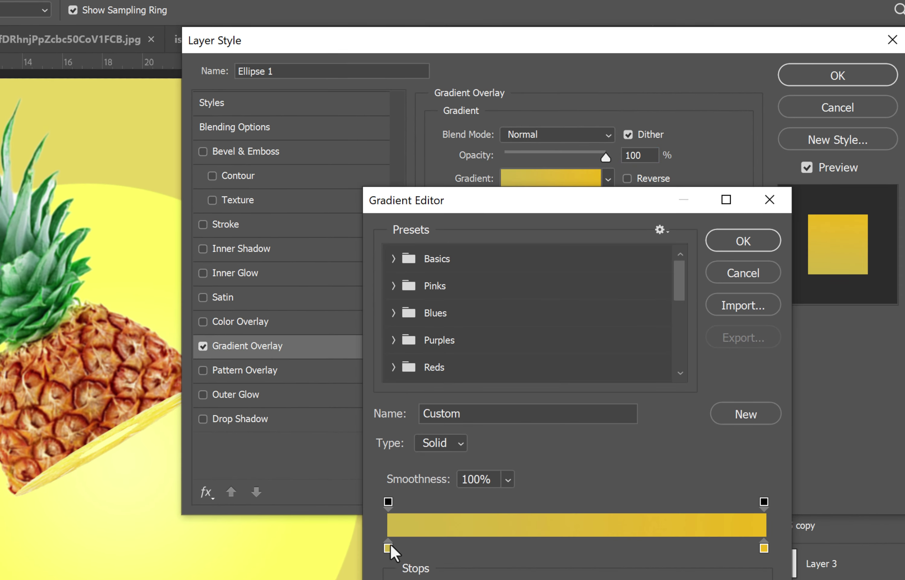
double_click(383, 528)
left_click(775, 240)
double_click(773, 555)
left_click(791, 248)
left_click(735, 272)
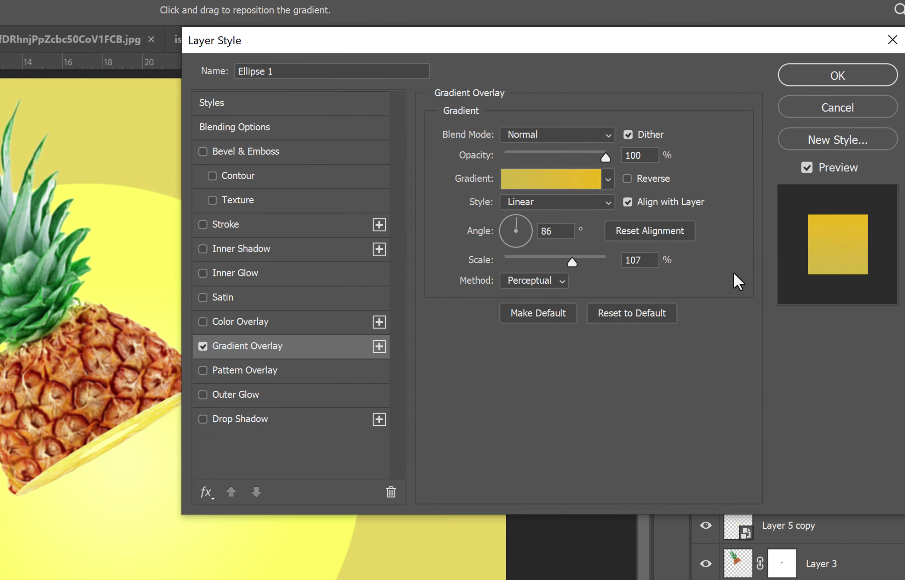
left_click(833, 85)
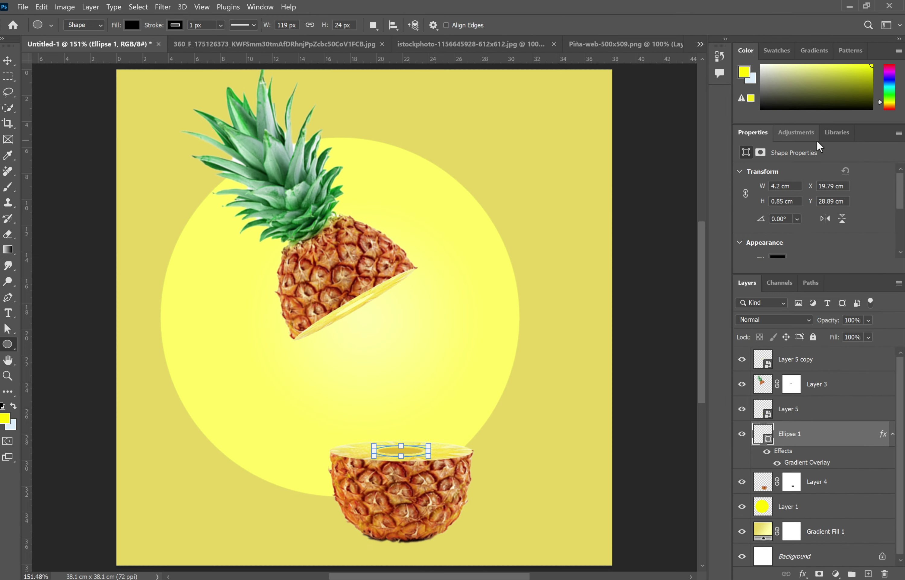
- Group Layer 4, Ellipse 1 and Layer 5, and name the group "down"
left_click(815, 489)
left_click(815, 410, "shift")
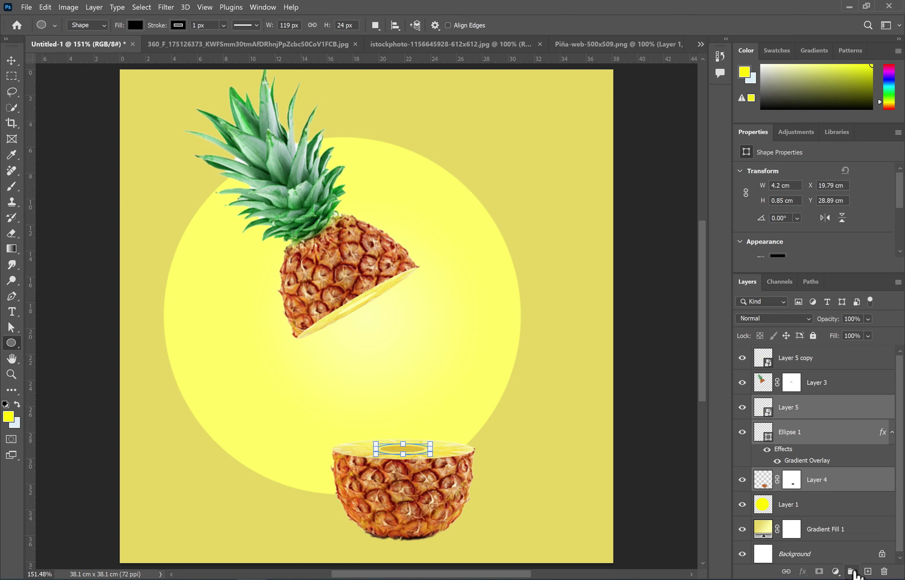
left_click(852, 574)
double_click(794, 402)
type("d")
- Draw a second ellipse about 96 px wide above Layer 3 and fit it over the hole of the upper slice
left_click(838, 382)
mouse_move(336, 326)
left_mouse_down()
mouse_move(384, 299)
mouse_move(331, 279)
mouse_move(389, 316)
left_mouse_up()
scroll(363, 326, "up", 6)
key("v")
left_click_drag(330, 296, 410, 265)
left_click_drag(306, 347, 285, 367)
- Copy the gradient overlay effect from Ellipse 1 to Ellipse 2
left_click(819, 410)
left_click(756, 427)
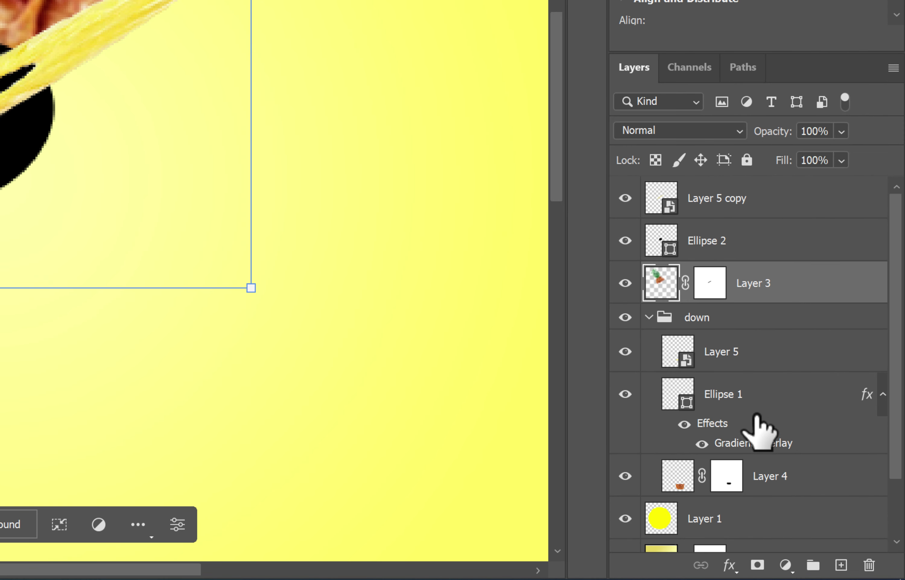
left_click(737, 446)
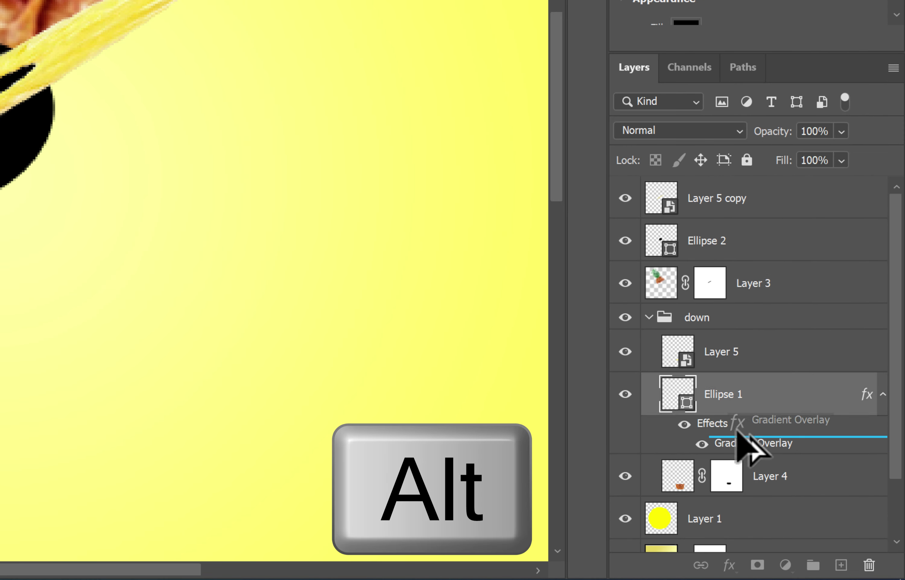
left_click_drag(699, 244, 698, 245)
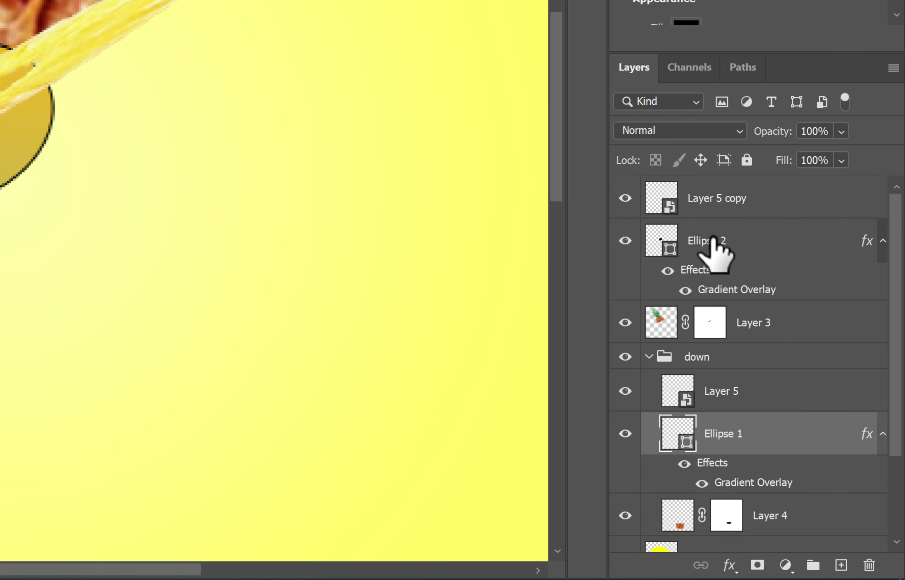
- Set the stroke of Ellipse 2 to none
left_click(712, 244)
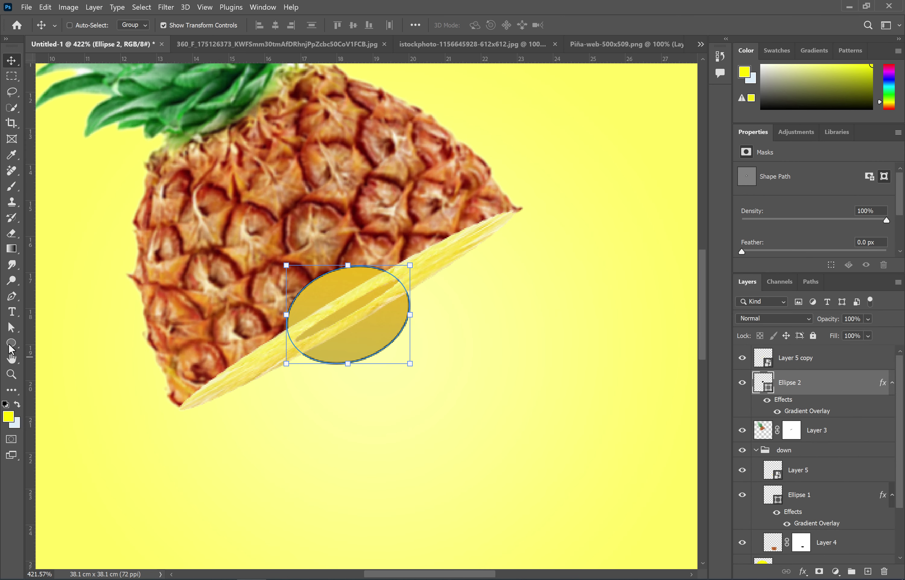
left_click(225, 25)
left_click(154, 51)
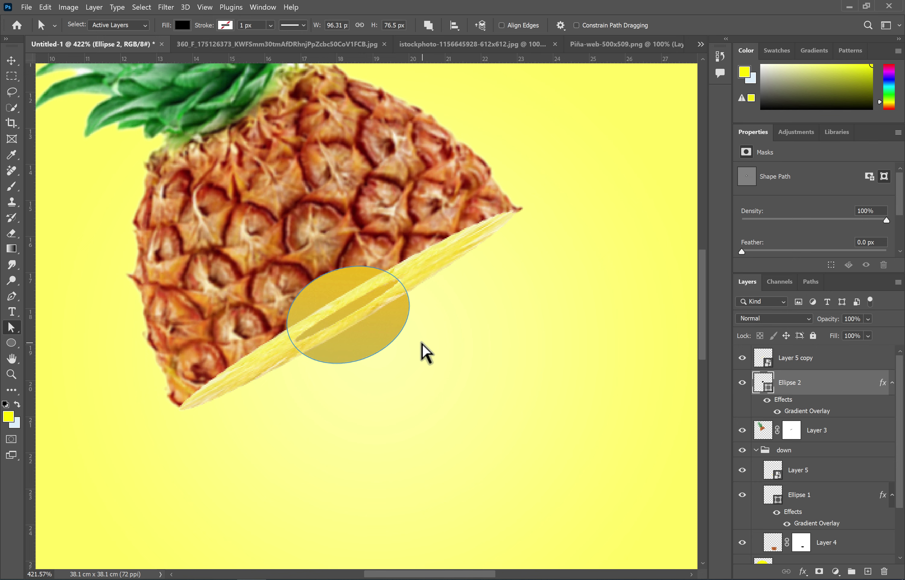
- Add a layer mask to Ellipse 2 and paint out everything outside the upper slice's hole
left_click(819, 572)
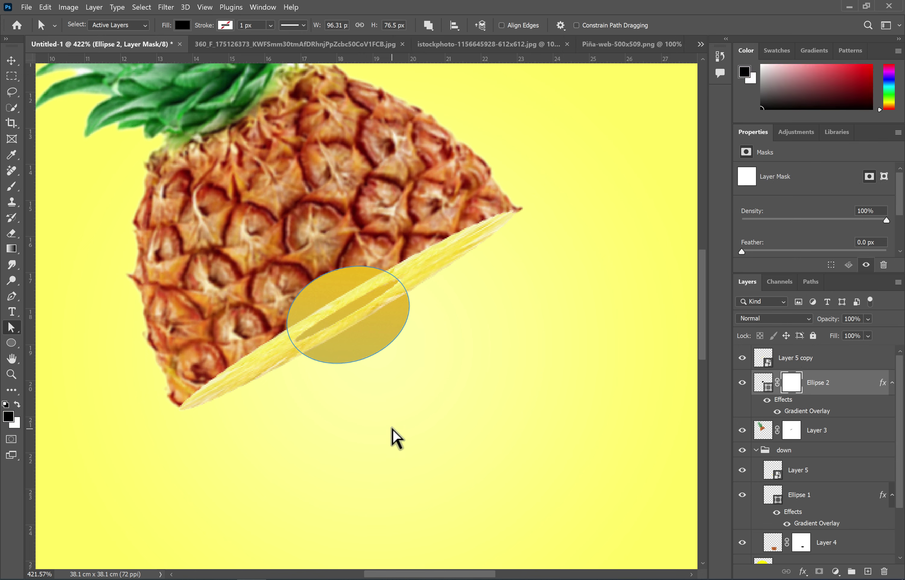
key("b")
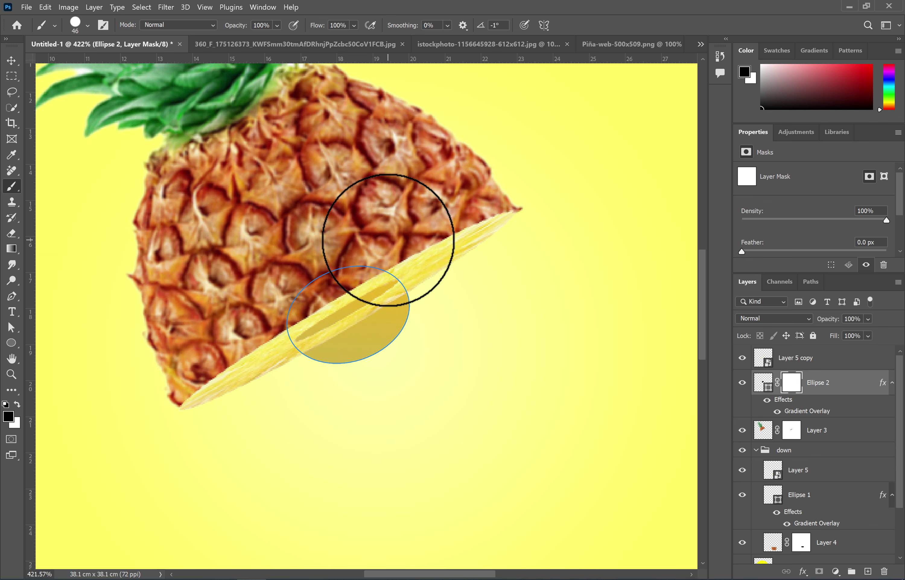
scroll(818, 533, "down", 3)
left_click(816, 552)
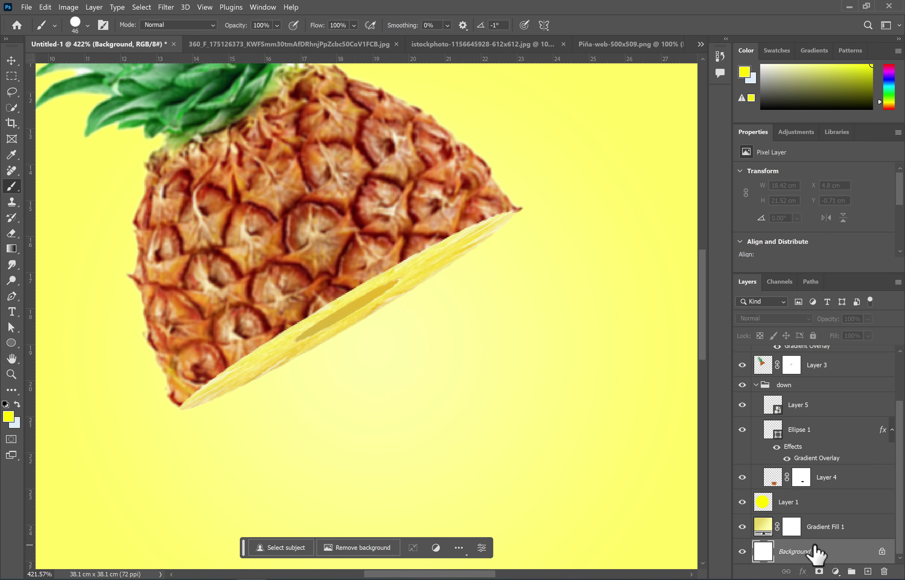
key("ctrl+0")
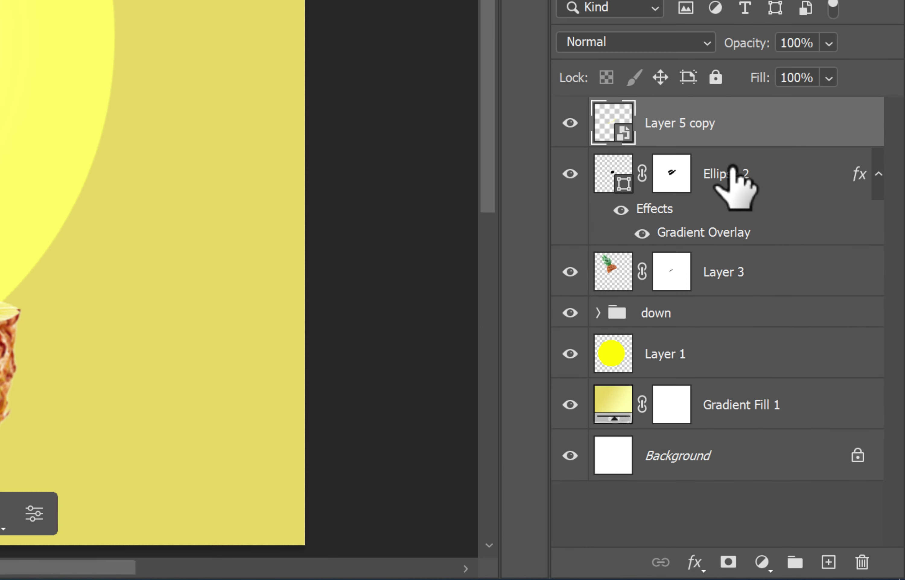
- Group Layer 5 copy, Ellipse 2 and Layer 3, and name the group "up"
left_click(744, 271, "shift")
key("ctrl+g")
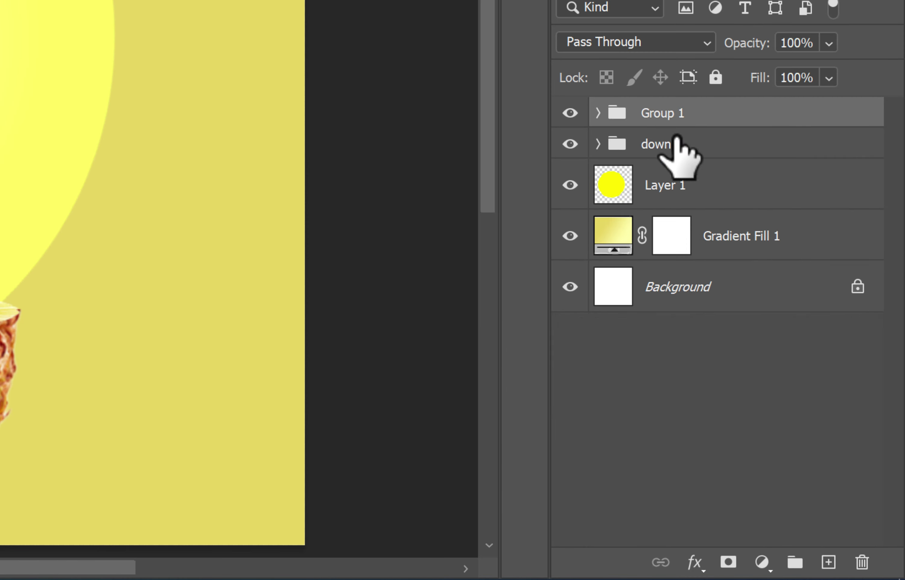
type("p")
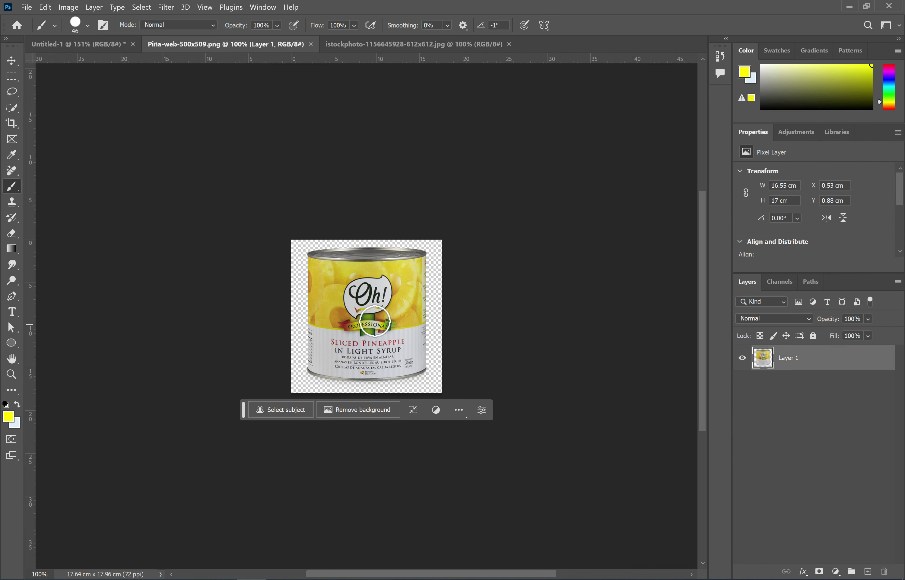
- Bring the pineapple can from Piña-web-500x509.png into the Untitled-1 document and convert it to a smart object
left_click(11, 61)
left_click_drag(374, 360, 409, 372)
right_click(805, 358)
left_click(746, 271)
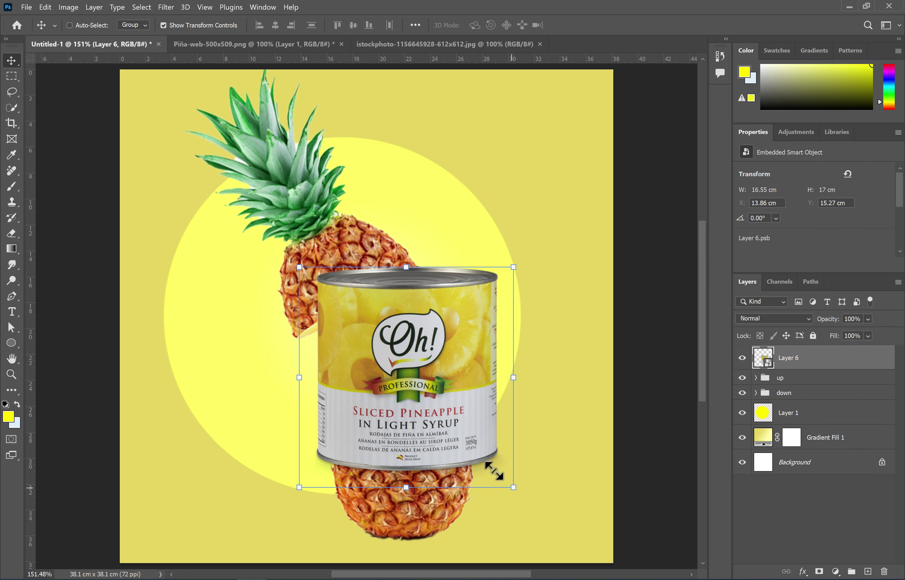
- Scale the pineapple can to about 75%, place it above the lower pineapple half and rotate it 15° clockwise
left_click_drag(513, 487, 479, 452)
left_click_drag(413, 377, 407, 388)
left_click_drag(473, 462, 480, 471)
left_click_drag(418, 385, 421, 382)
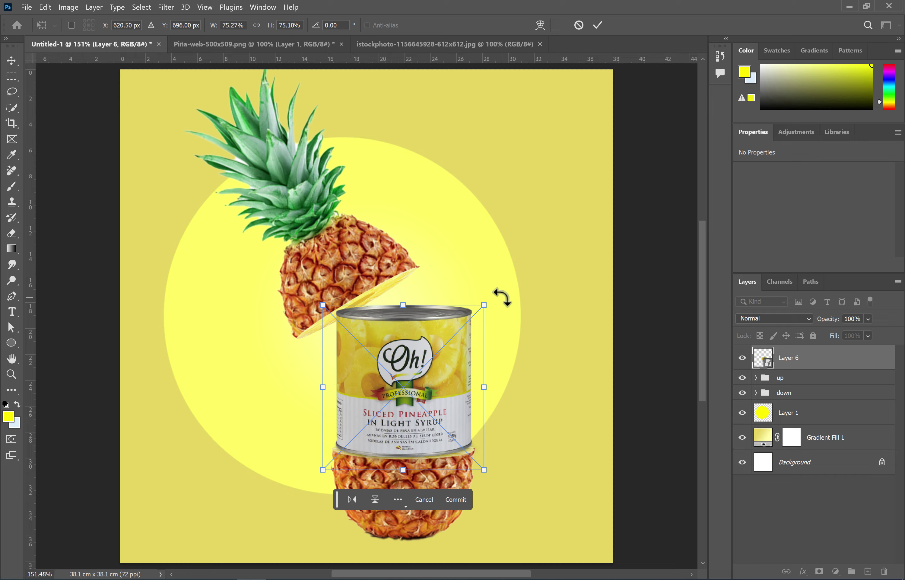
left_click_drag(501, 298, 520, 324)
key("Return")
- Move the up group slightly upward, then shrink and reposition the can to fit in the gap between the pineapple halves
left_click(784, 378)
left_click_drag(324, 232, 321, 222)
left_click(789, 357)
left_click(465, 461, "alt")
left_click_drag(459, 488, 460, 481)
left_click_drag(418, 408, 395, 381)
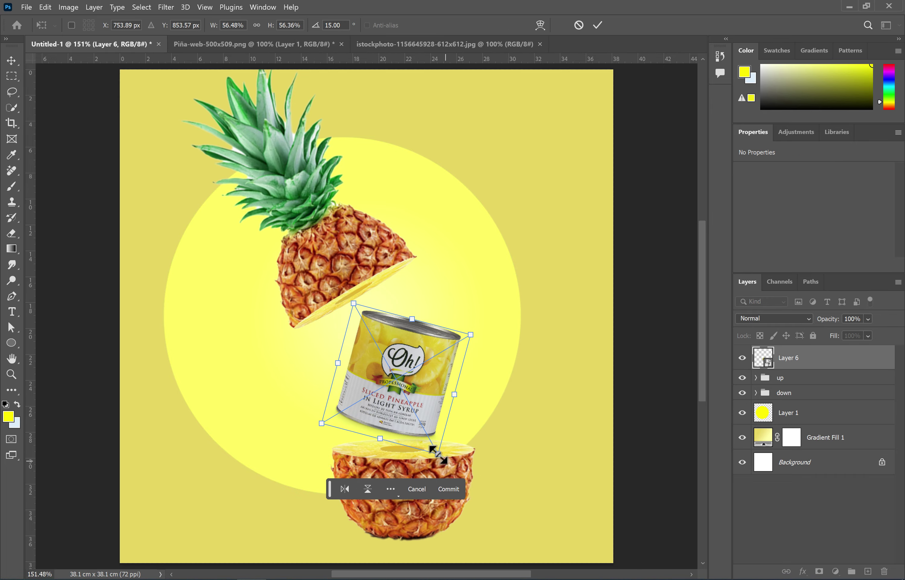
left_click_drag(354, 303, 345, 288)
left_click_drag(404, 391, 405, 399)
key("Return")
- Place Layer 6 between the up and down groups and add an empty layer beneath the down group
left_click_drag(787, 361, 786, 387)
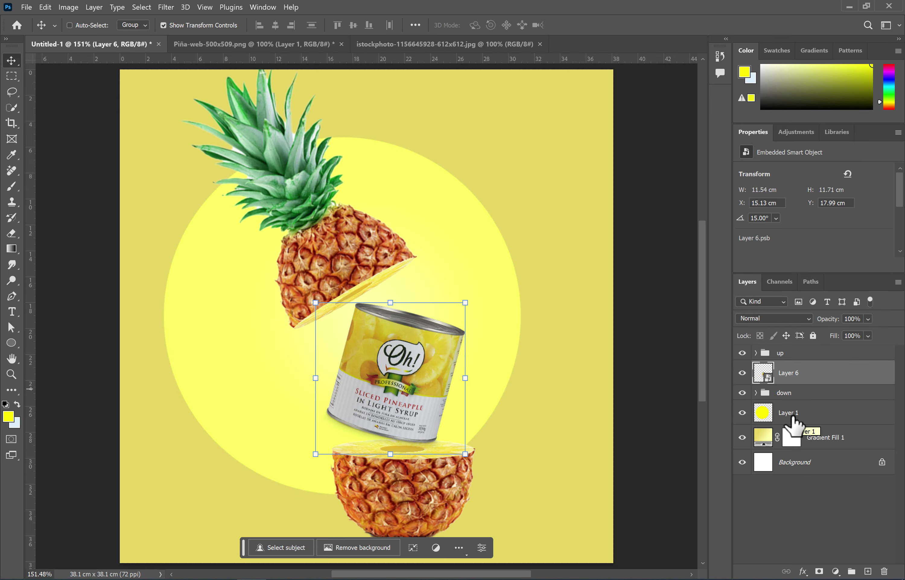
left_click(803, 462)
left_click(794, 396)
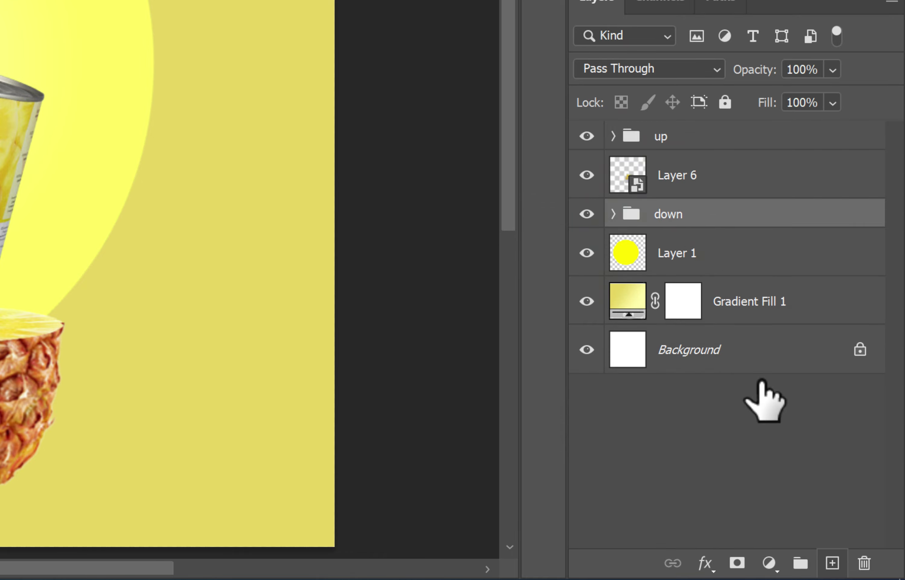
left_click(833, 563)
- Paint a black ground shadow under the lower pineapple half on Layer 7 with a flattened soft round brush, building up to 21% flow
left_click_drag(697, 224, 697, 276)
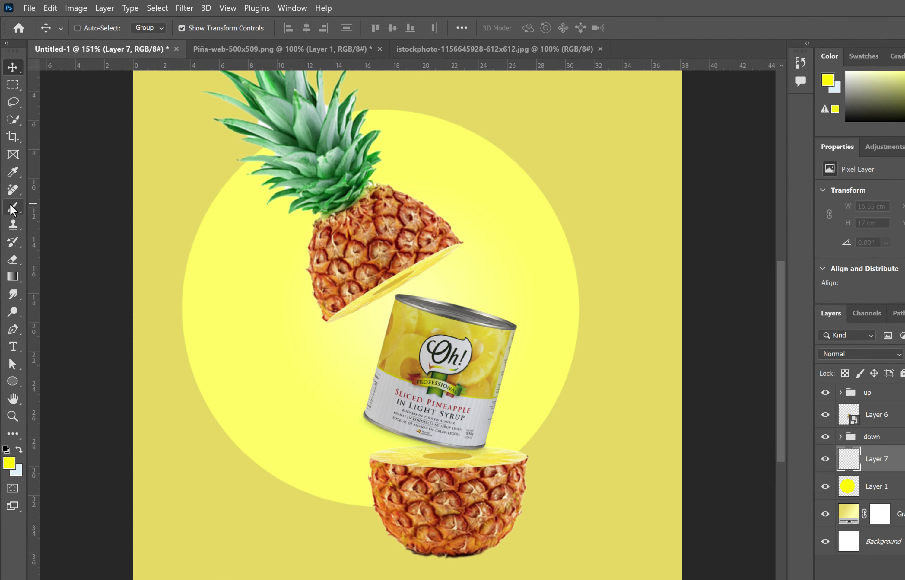
left_click(13, 208)
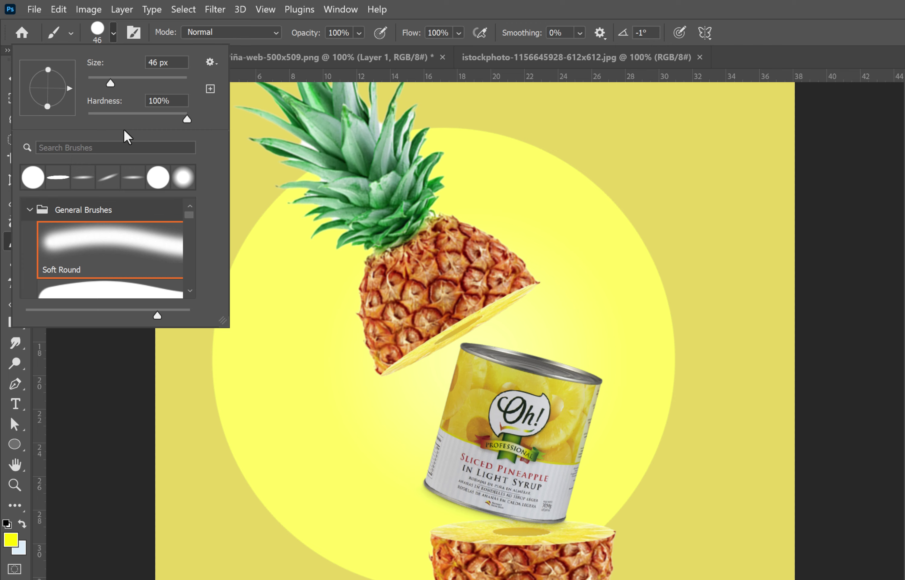
left_click(464, 34)
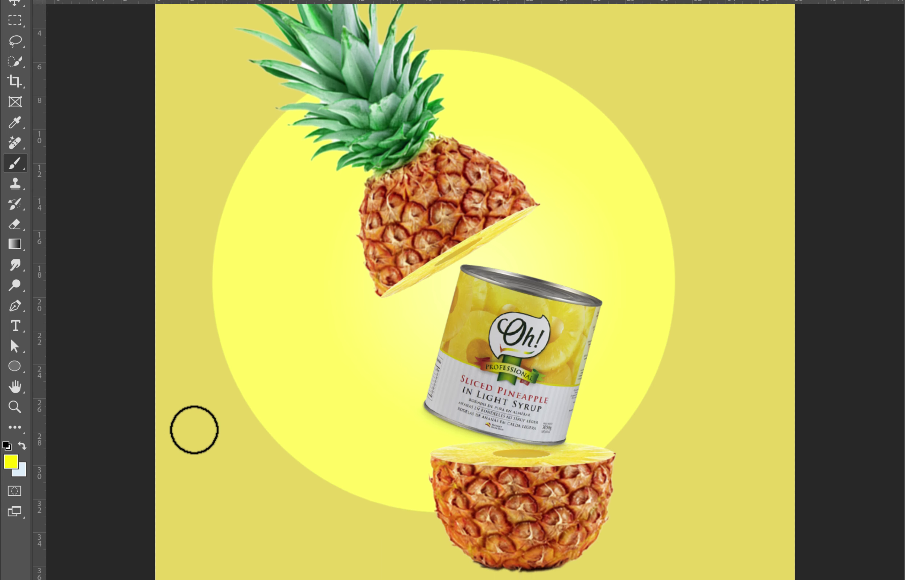
right_click(257, 539)
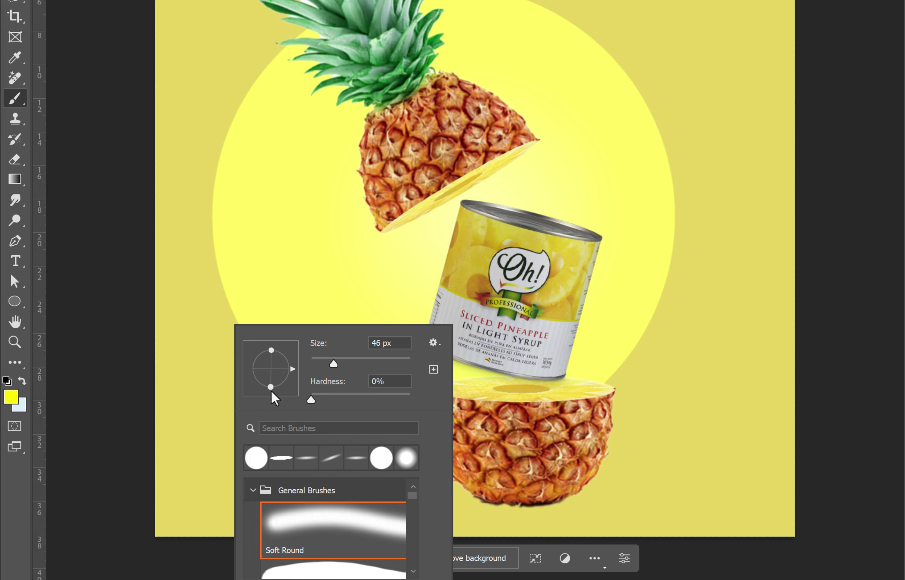
left_click(6, 380)
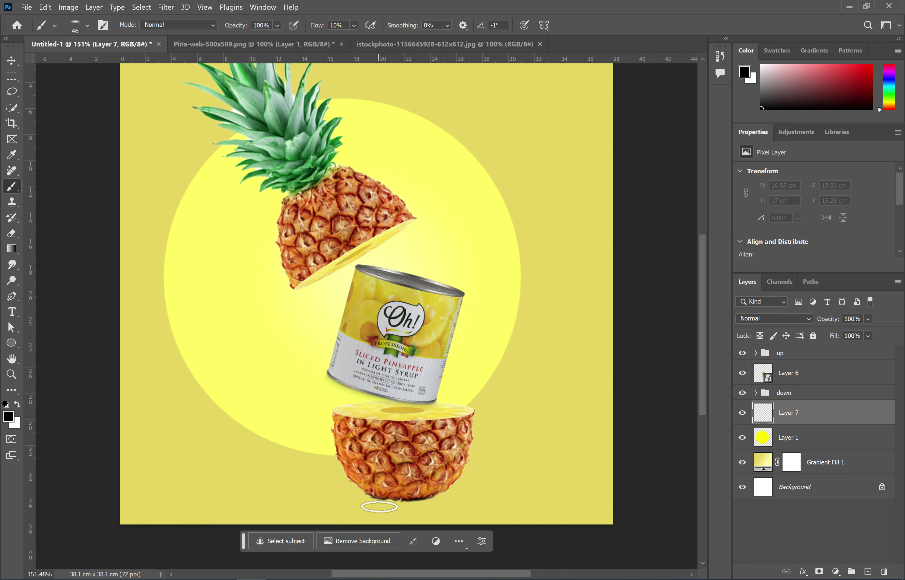
mouse_move(380, 507)
left_mouse_down()
mouse_move(518, 502)
mouse_move(383, 502)
mouse_move(403, 499)
mouse_move(403, 558)
left_mouse_up()
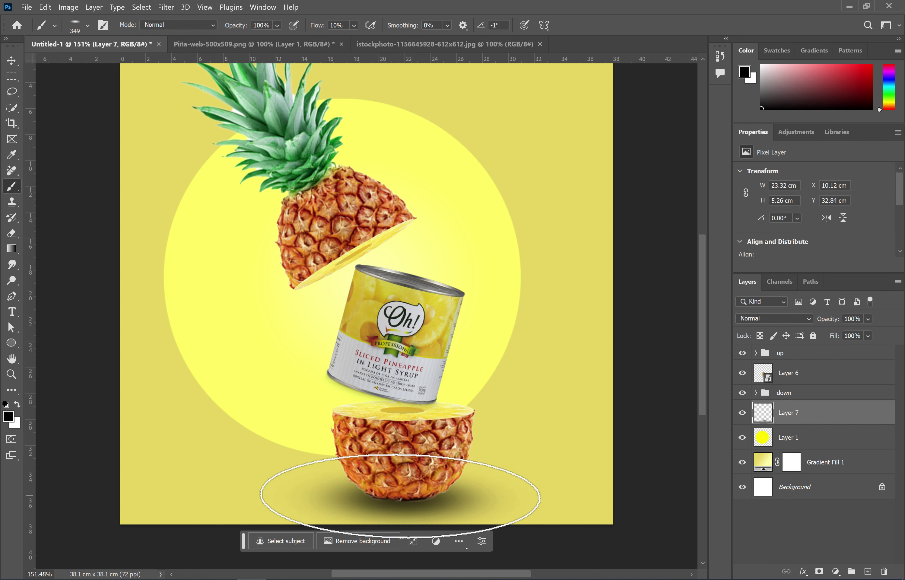
left_click_drag(400, 482, 405, 493)
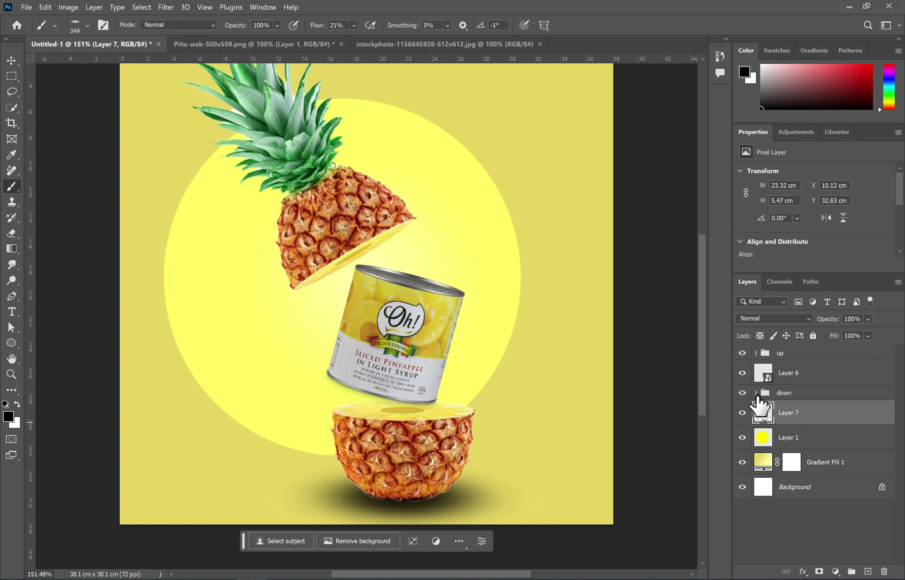
- Add a layer clipped to Layer 4 in the down group and paint soft black shading along the pineapple's base
left_click(756, 393)
left_click(845, 485)
key("ctrl+shift+alt+n")
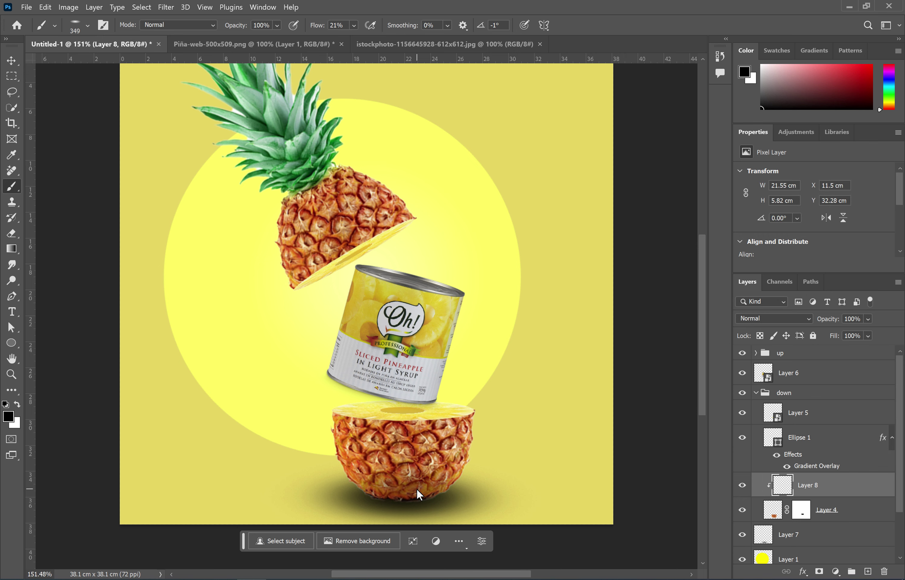
left_click(756, 393)
- Add a black-to-transparent gradient fill clipped to the down group, darkening its lower-right side, and set its blend mode to Multiply
left_click(836, 572)
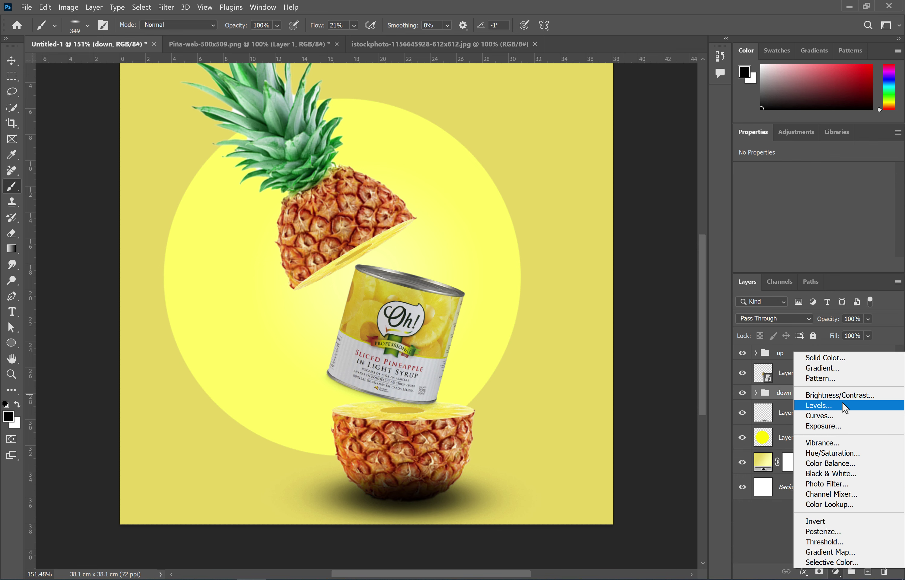
left_click(832, 370)
left_click(666, 236)
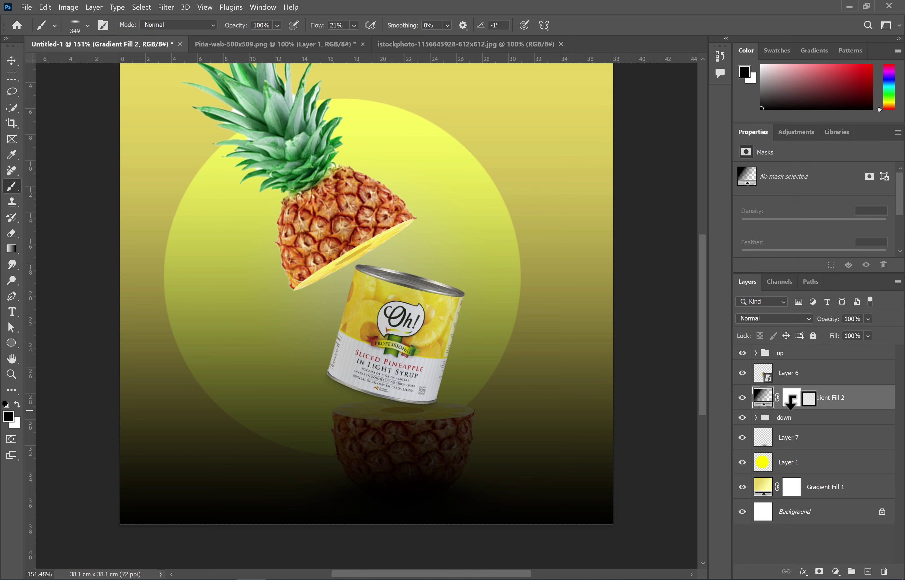
left_click(783, 410, "alt")
left_click_drag(457, 479, 344, 417)
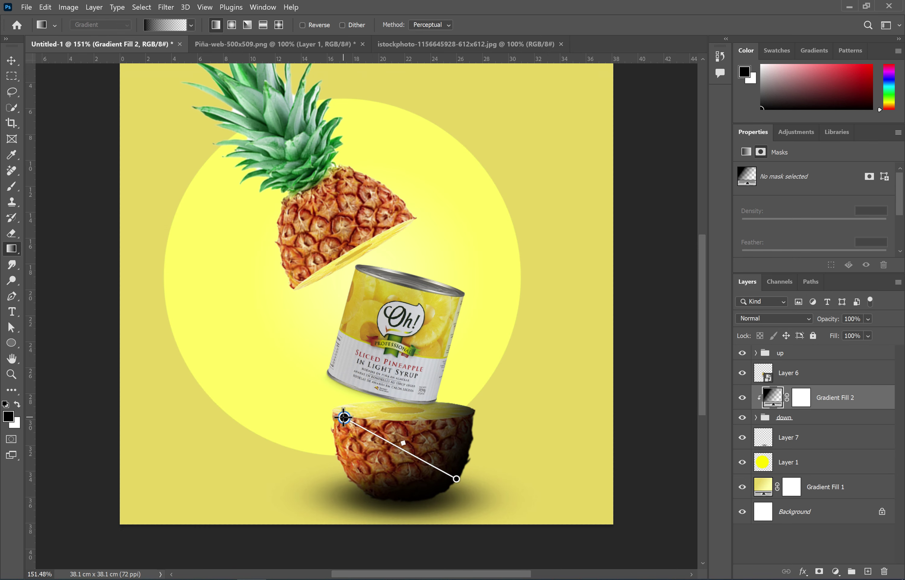
left_click(775, 318)
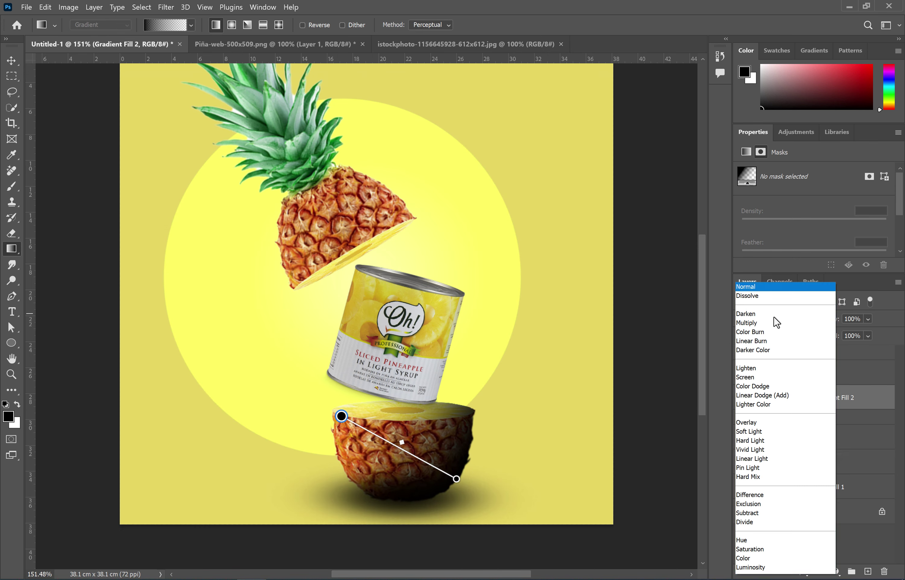
left_click(773, 324)
- Add a Vibrance adjustment above Gradient Fill 2 that intensifies the colors, and clip it to the down group
left_click(842, 398)
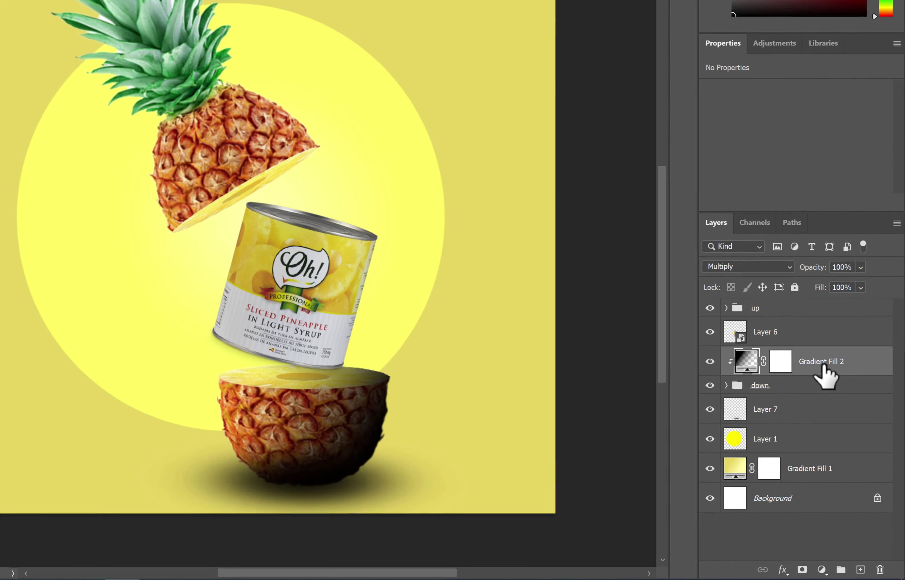
left_click(836, 571)
left_click(776, 373)
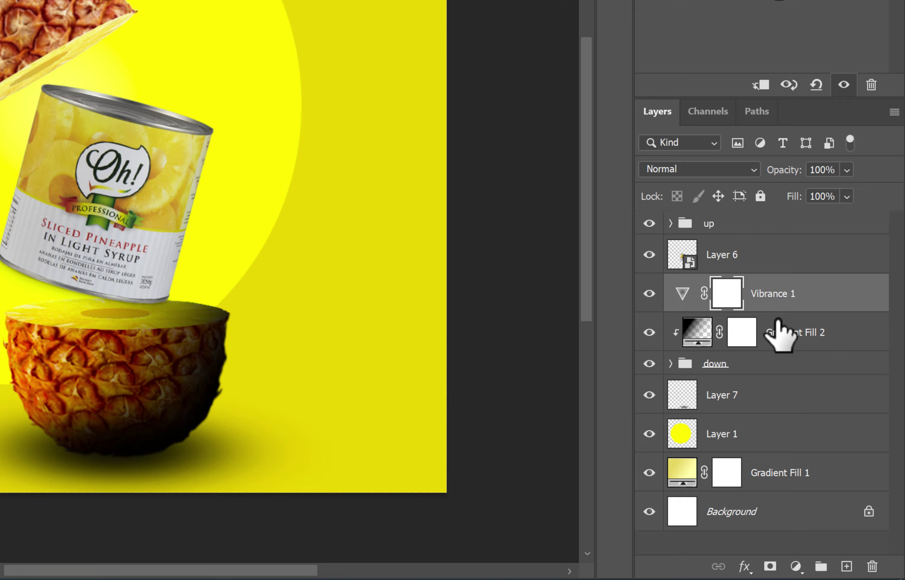
- Add a Levels adjustment with inputs 2, 0.86 and 235, and clip it to the down group
left_click(796, 567)
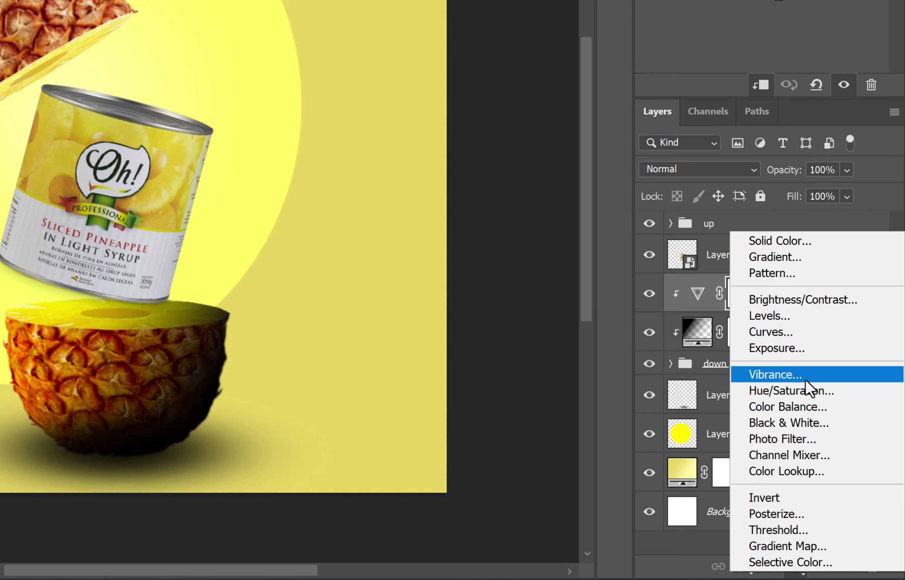
left_click(799, 316)
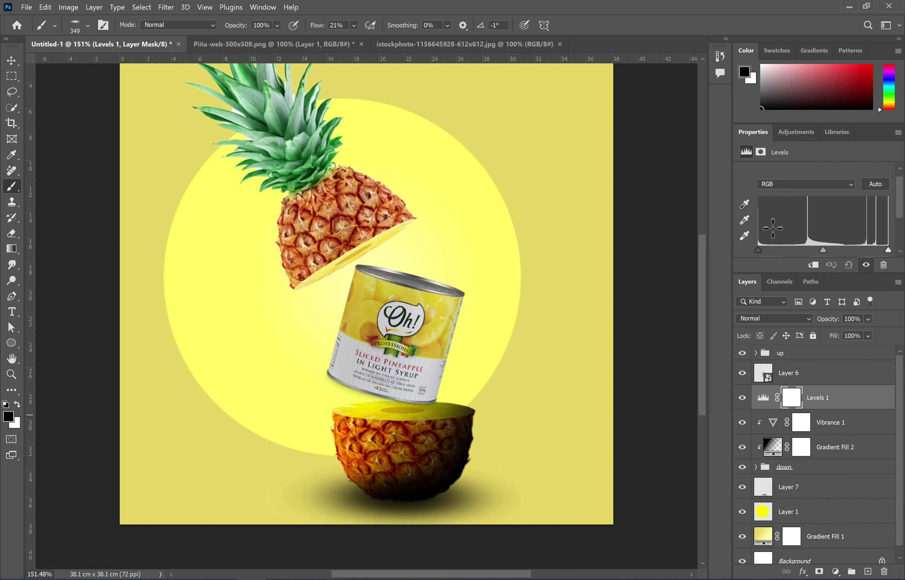
scroll(773, 228, "down", 2)
left_click_drag(759, 212, 759, 212)
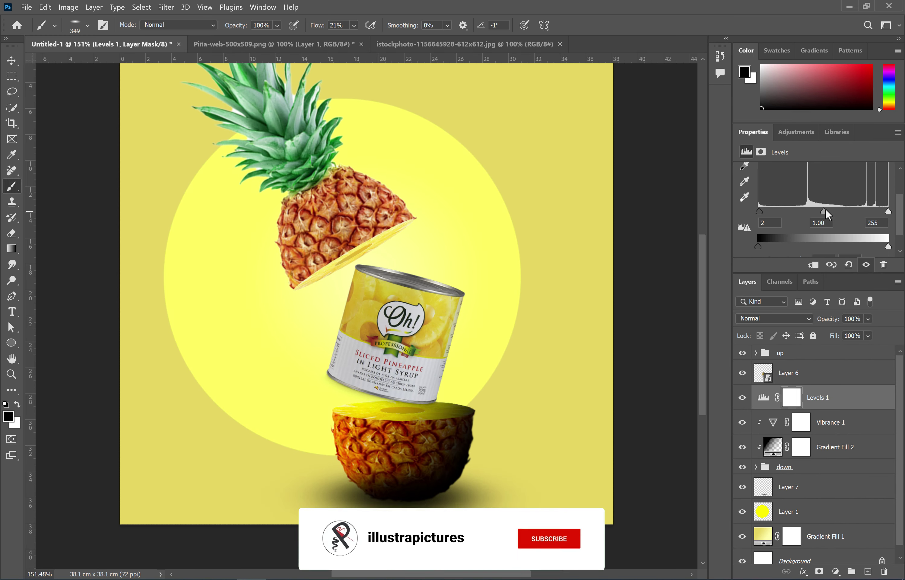
left_click_drag(824, 211, 828, 212)
left_click_drag(888, 212, 879, 213)
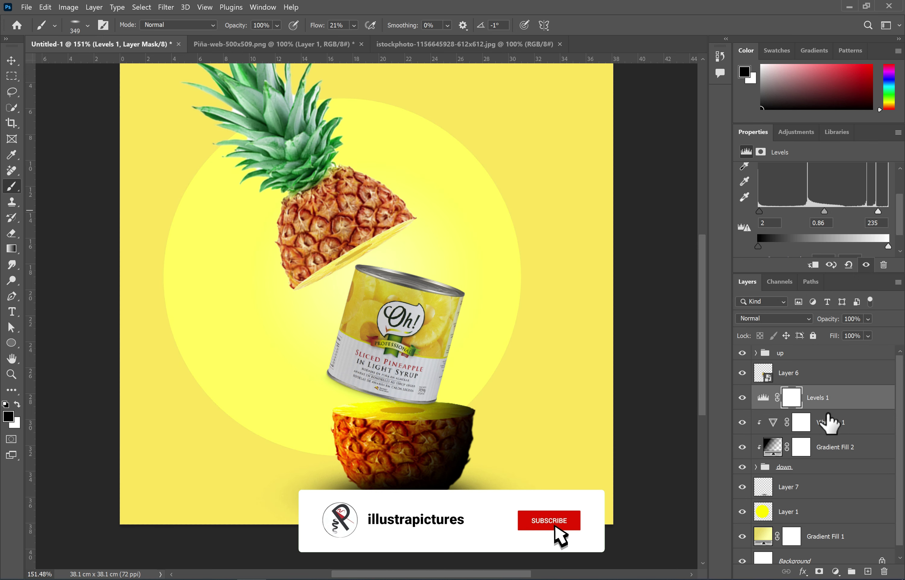
left_click(822, 417, "alt")
- Add a second Levels adjustment clipped to the down group and lower its white input level slightly
left_click(835, 572)
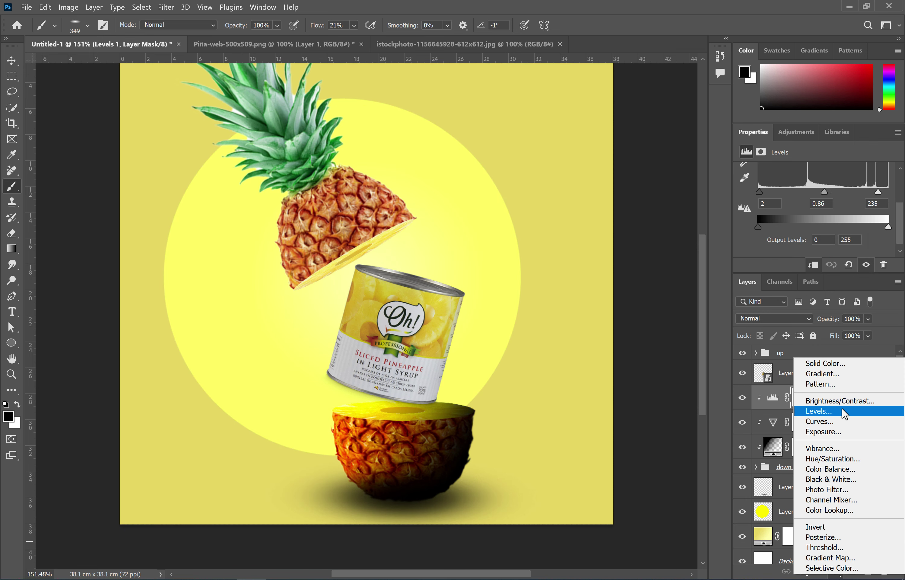
left_click(843, 409)
left_click(844, 412, "alt")
left_click_drag(889, 192, 883, 195)
- Add an empty layer above Layer 5 in the down group and clip it to Layer 5
scroll(829, 489, "down", 2)
left_click(757, 459)
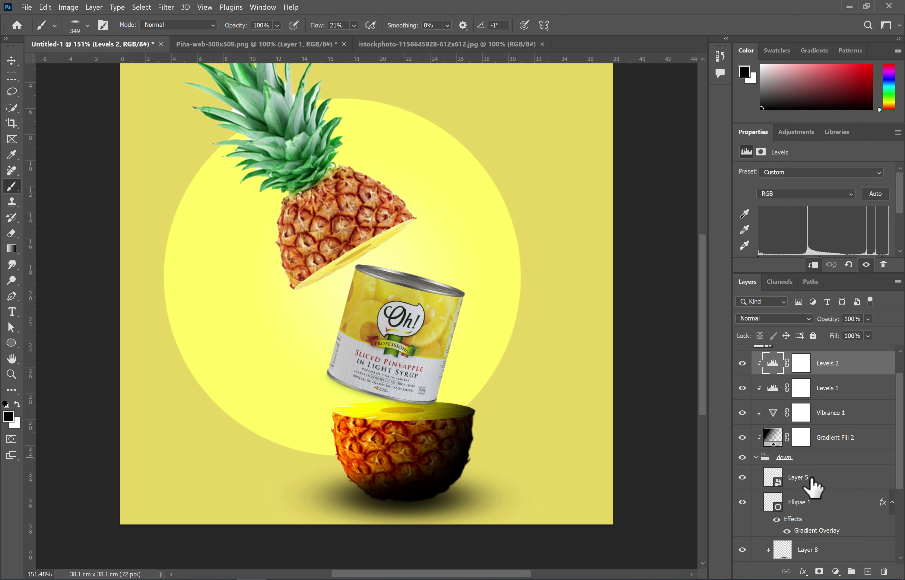
left_click(812, 488)
left_click(868, 571)
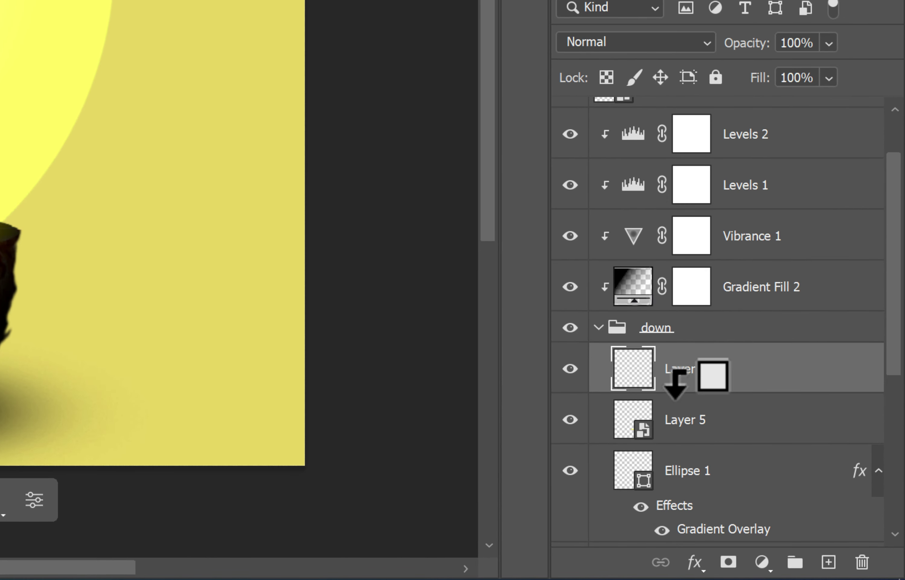
left_click(677, 385, "alt")
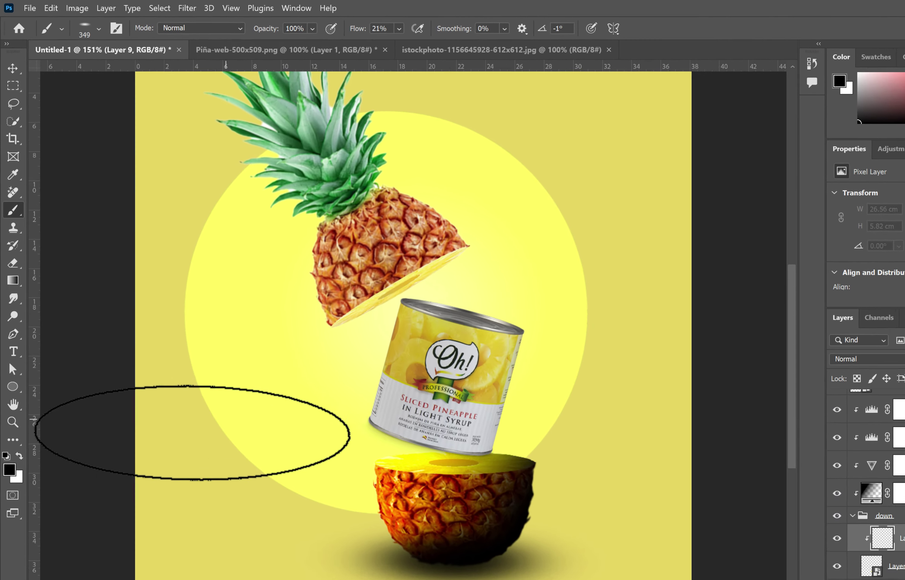
- Paint a soft black shadow on the lower slice at 10% flow, then set Layer 9 to Multiply and adjust its opacity
left_click(399, 28)
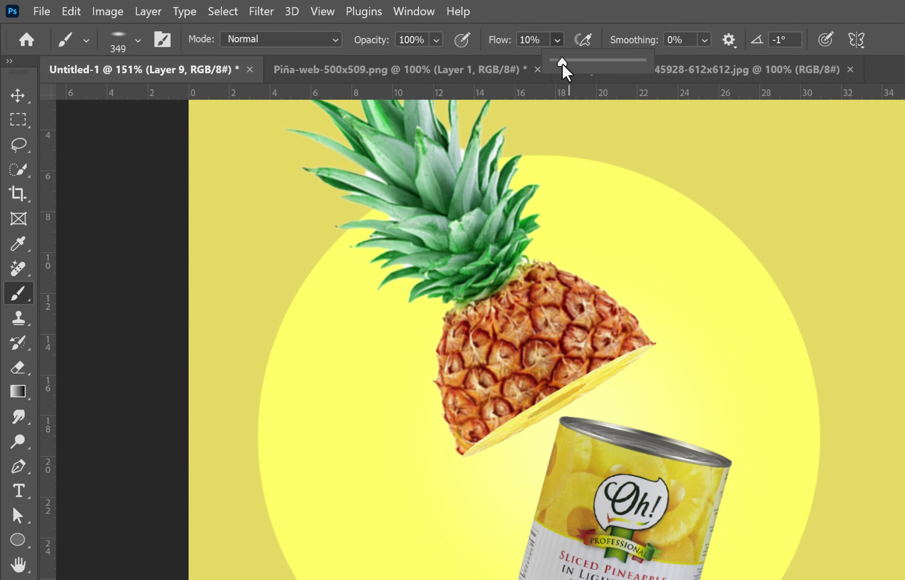
left_click(511, 478)
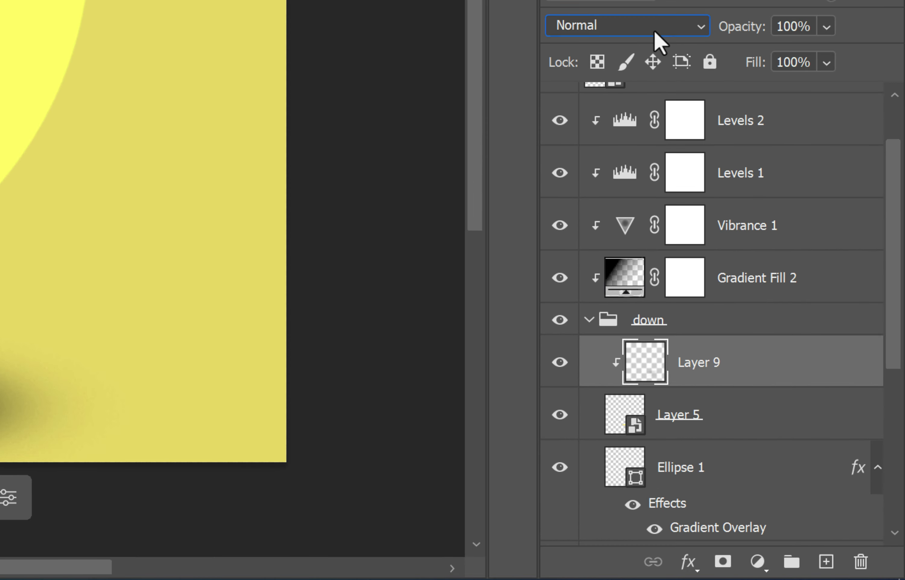
left_click(784, 319)
left_click(780, 322)
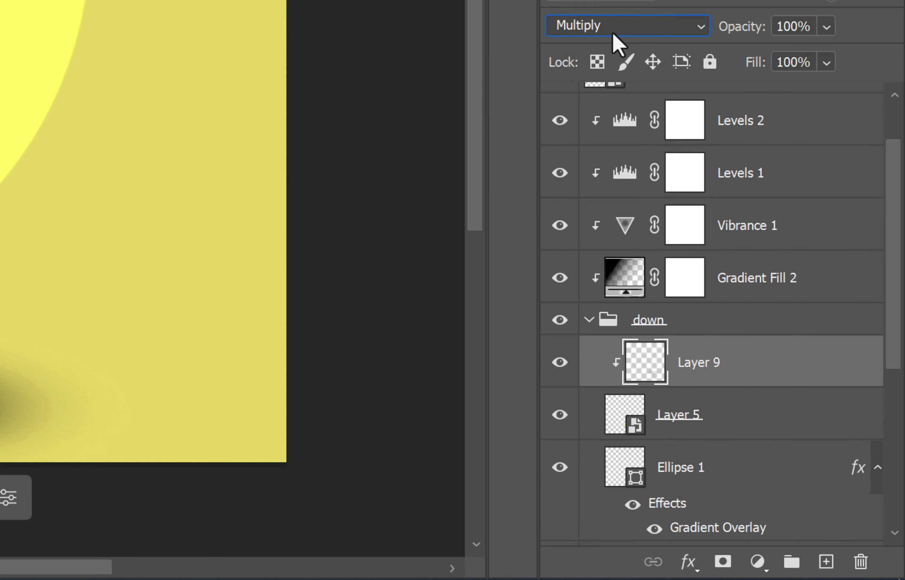
mouse_move(824, 25)
left_mouse_down()
mouse_move(854, 63)
mouse_move(843, 63)
left_mouse_up()
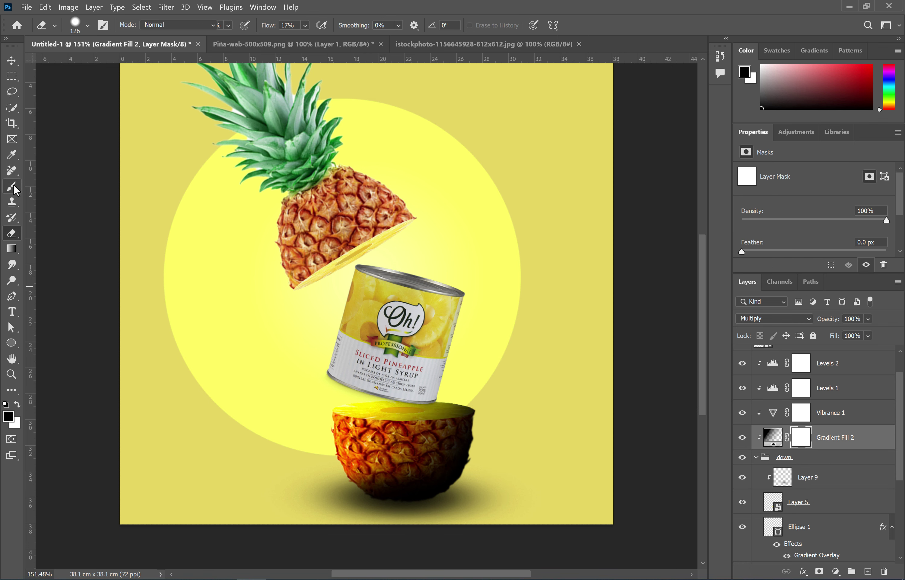
- Paint on Gradient Fill 2's mask with a 450 px black brush at 6% flow to soften the shading
left_click(15, 188)
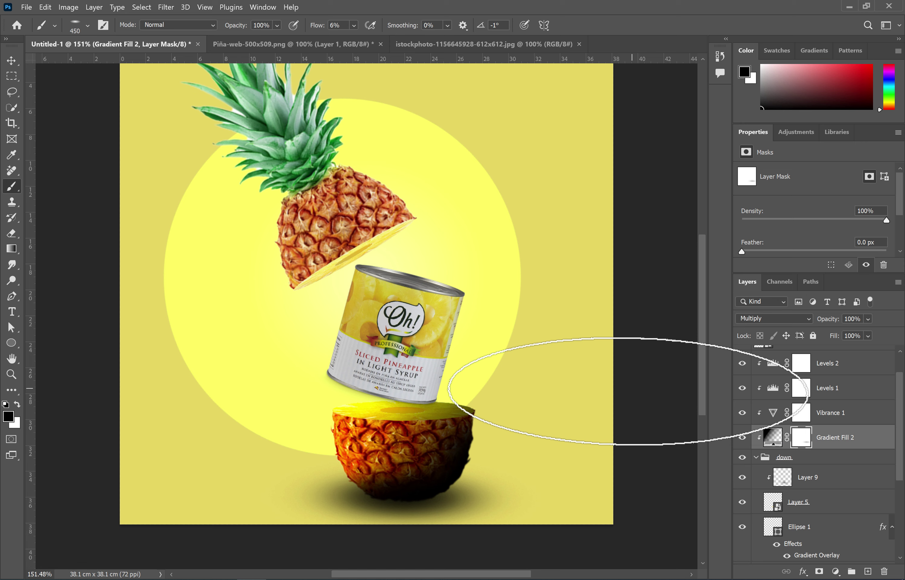
scroll(803, 483, "up", 1)
scroll(788, 476, "down", 1)
- Group the down group with Gradient Fill 2, Vibrance 1, Levels 1 and Levels 2, and name the new group "down"
left_click(756, 457)
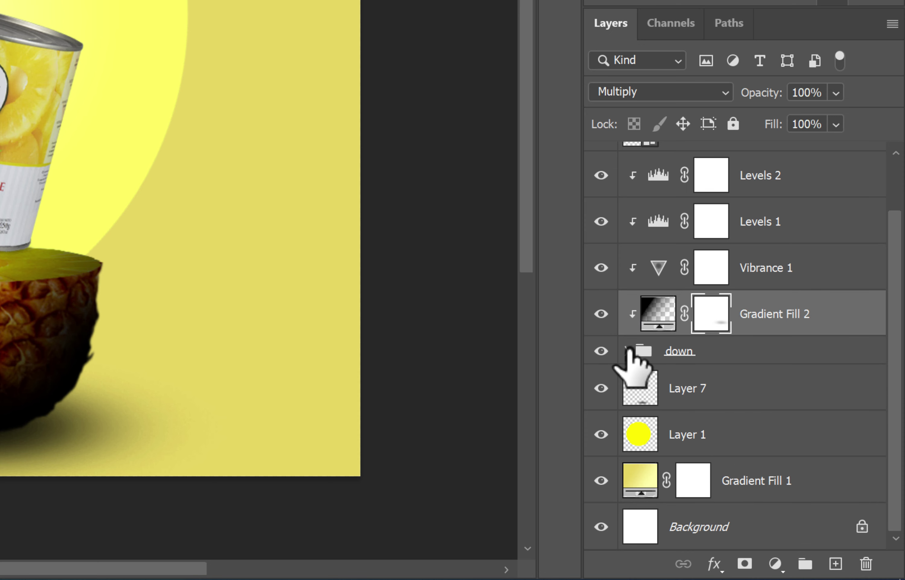
scroll(804, 476, "up", 1)
left_click(715, 381)
scroll(723, 304, "up", 1)
left_click(740, 236, "shift")
left_click(805, 563)
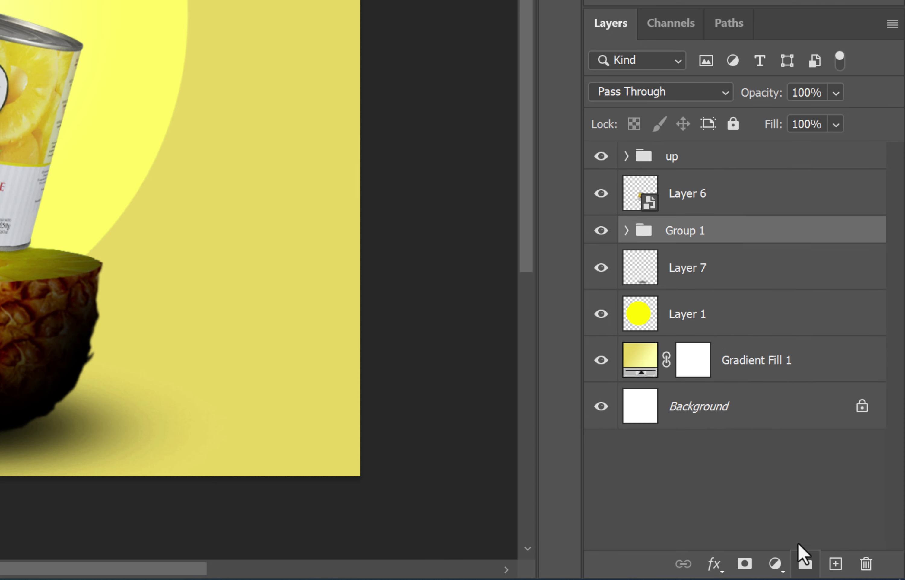
- Duplicate Levels 2, Levels 1, Vibrance 1 and Gradient Fill 2 from the down group above the up group and clip the copies to it
left_click(694, 164)
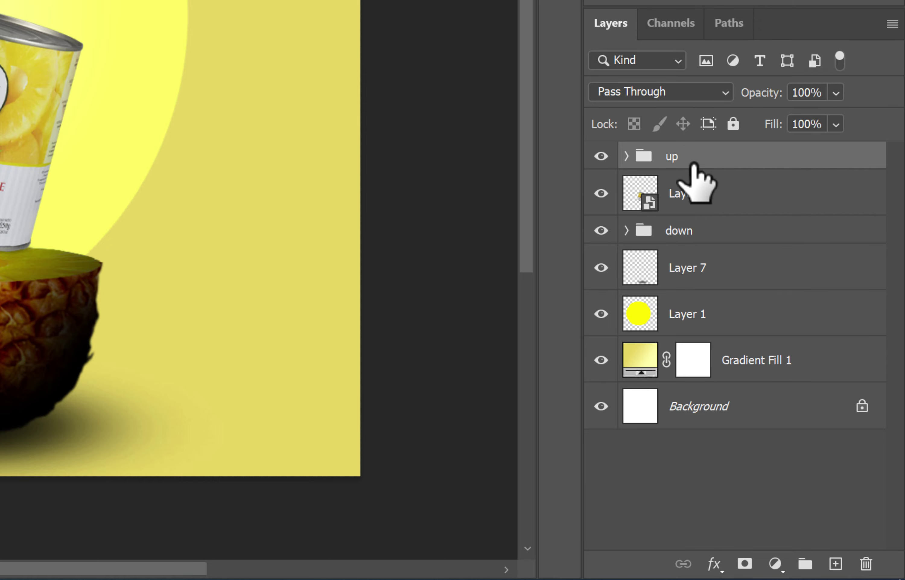
scroll(528, 306, "up", 2)
left_click(626, 230)
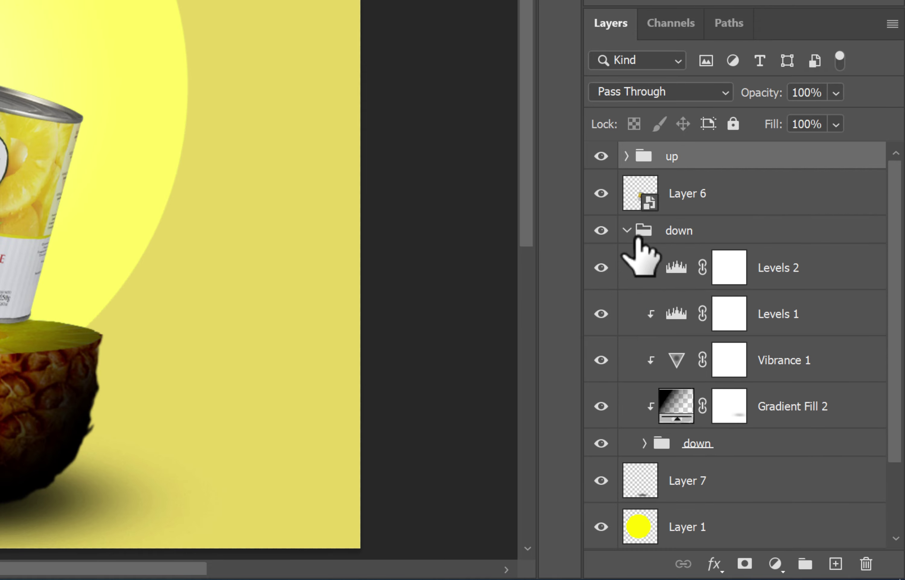
left_click(785, 268)
left_click(776, 409, "shift")
left_click_drag(778, 316, 709, 156)
left_click(668, 271, "alt")
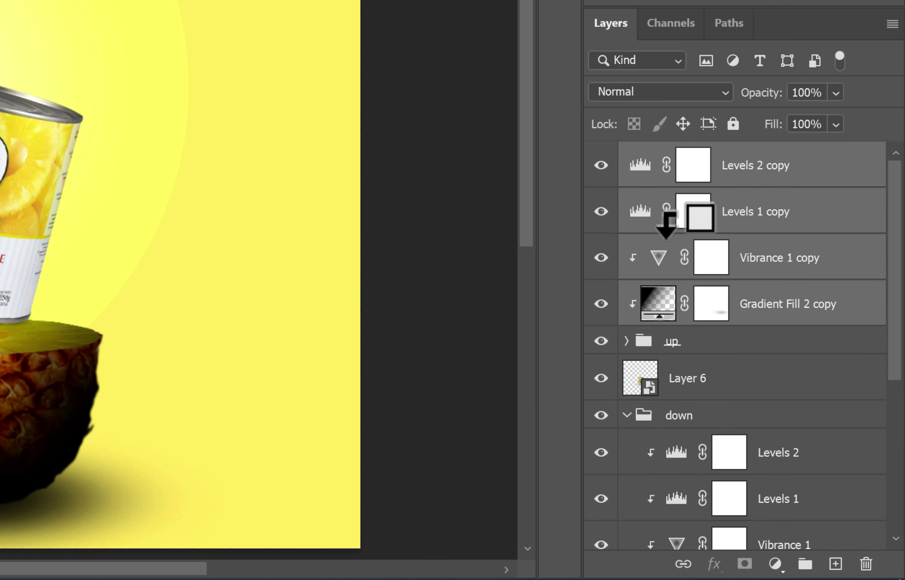
left_click(669, 224, "alt")
left_click(669, 181, "alt")
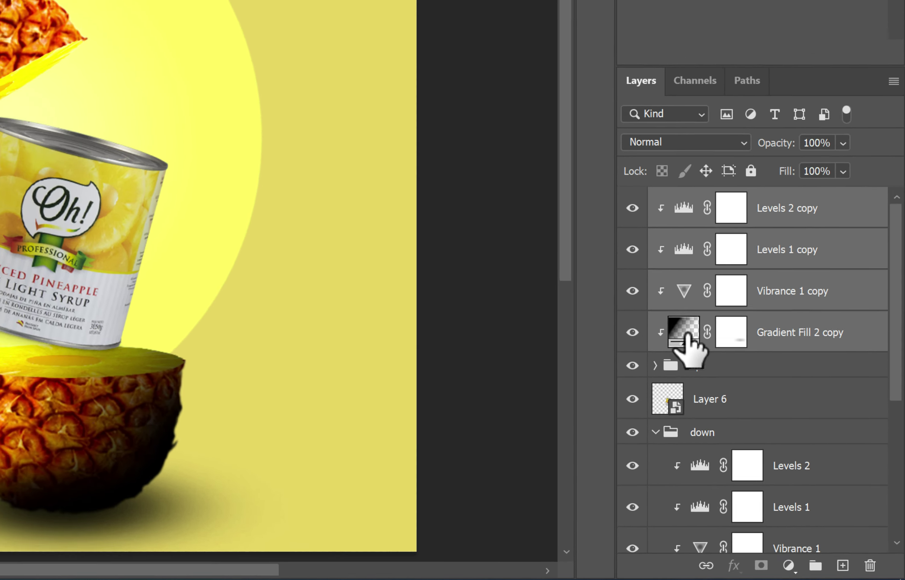
- Run Gradient Fill 2 copy's gradient across the upper pineapple half and paint soft black shading at 6% flow on a new clipped layer above it
left_click(684, 335)
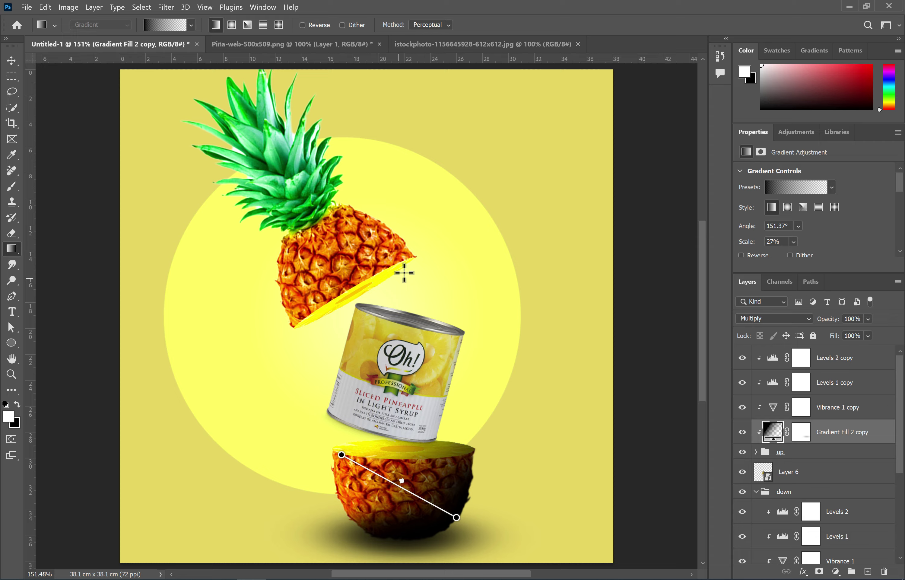
left_click_drag(409, 259, 273, 231)
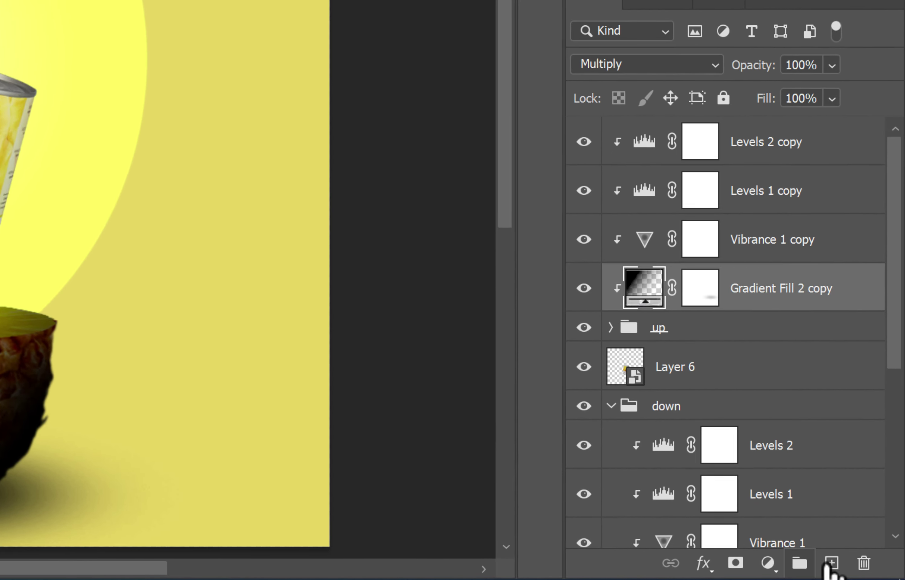
left_click(831, 564)
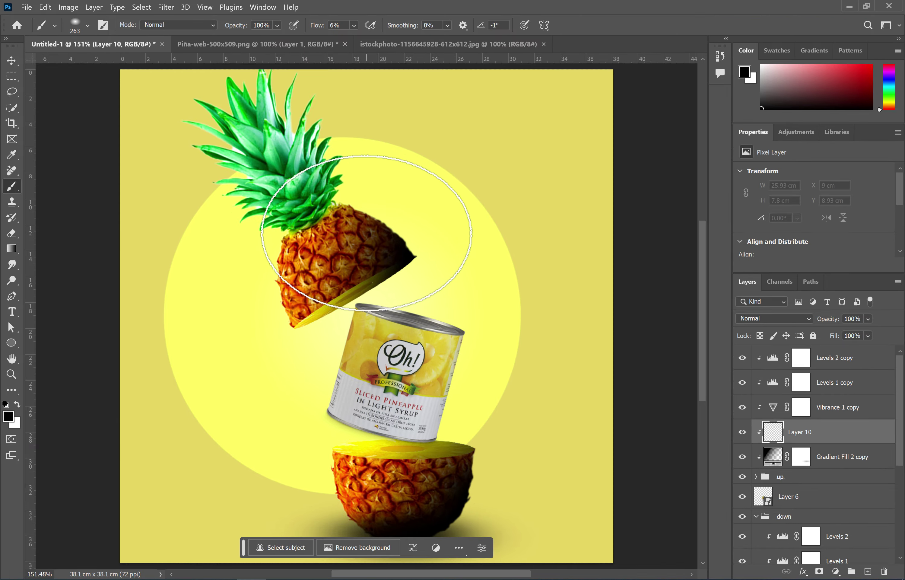
mouse_move(367, 233)
left_mouse_down()
mouse_move(328, 319)
mouse_move(271, 80)
left_mouse_up()
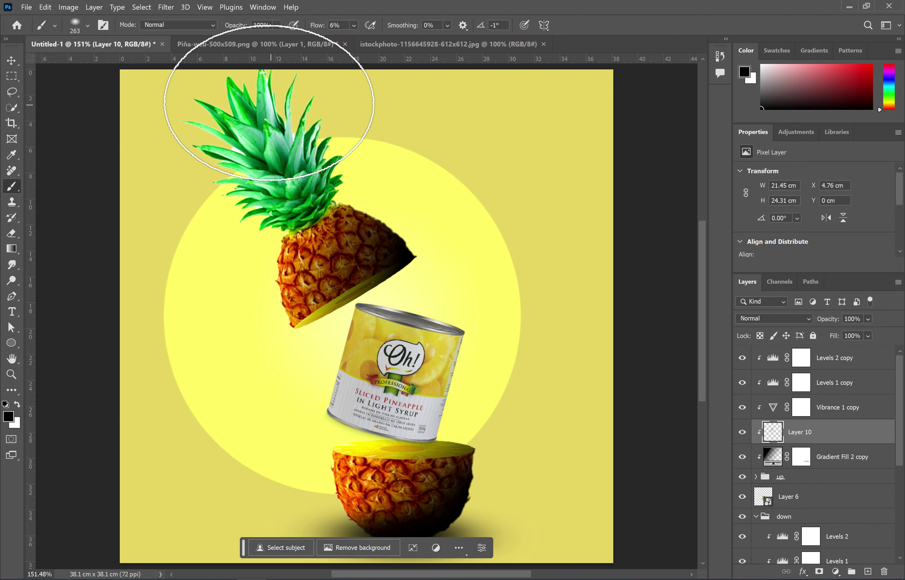
scroll(281, 99, "up", 1)
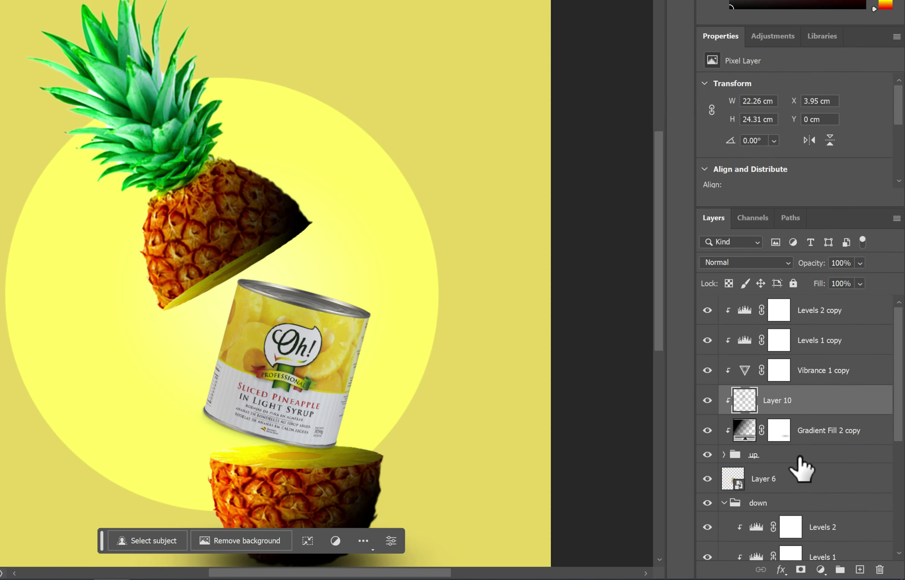
- Group the up group with its clipped shading and adjustment layers, and name the new group "up"
left_click(798, 457)
left_click(802, 316, "shift")
key("ctrl+g")
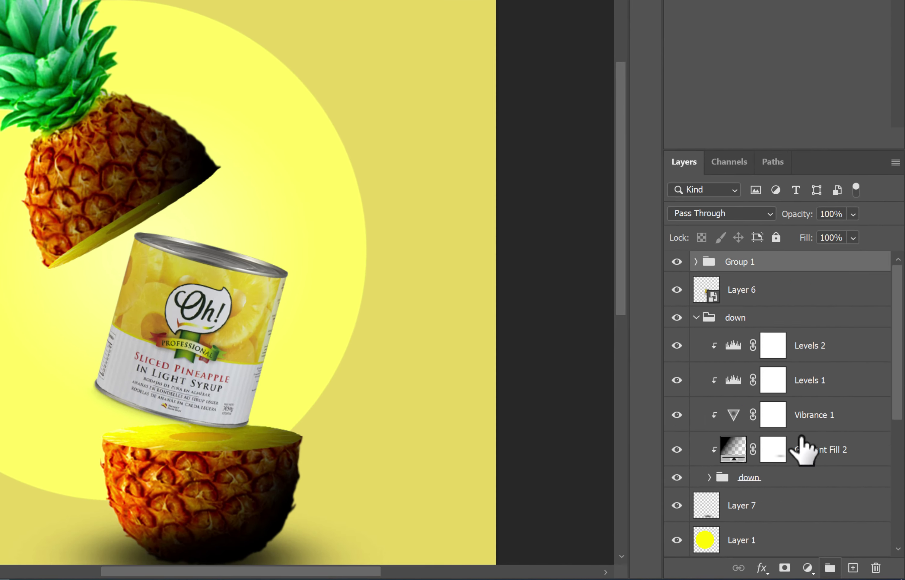
double_click(774, 303)
type("up")
key("Return")
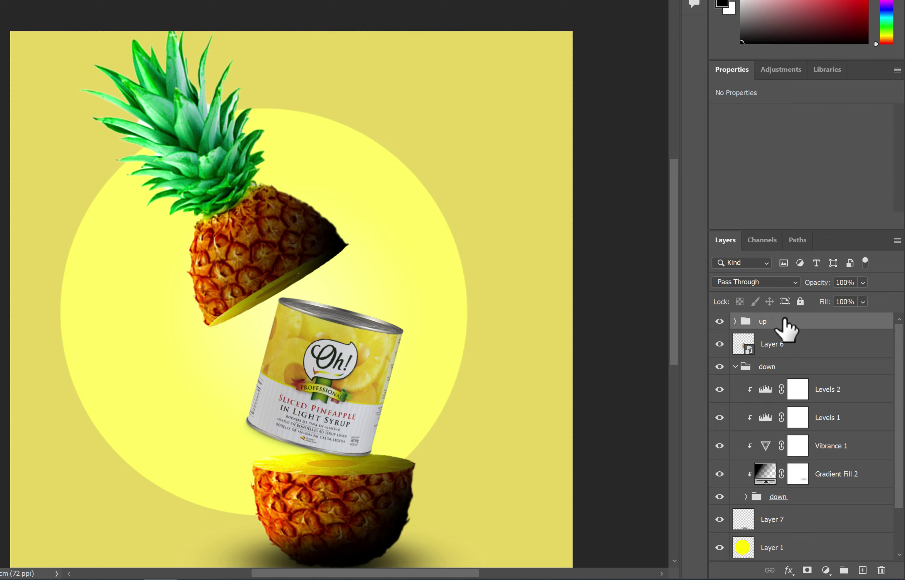
- Scale down and slightly rotate the outer up group, then collapse the down group
key("ctrl+t")
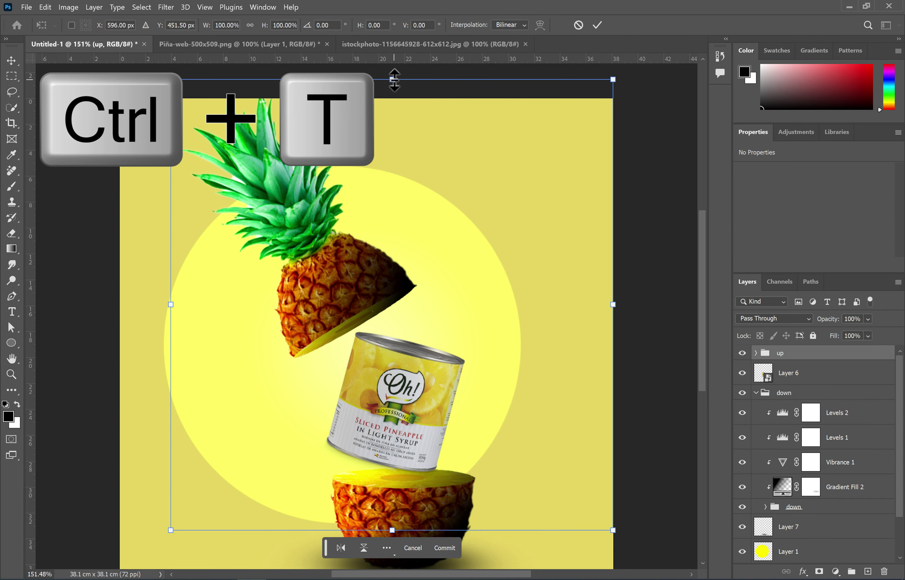
left_click_drag(394, 80, 391, 98)
left_click_drag(609, 92, 621, 105)
key("Return")
left_click(756, 393)
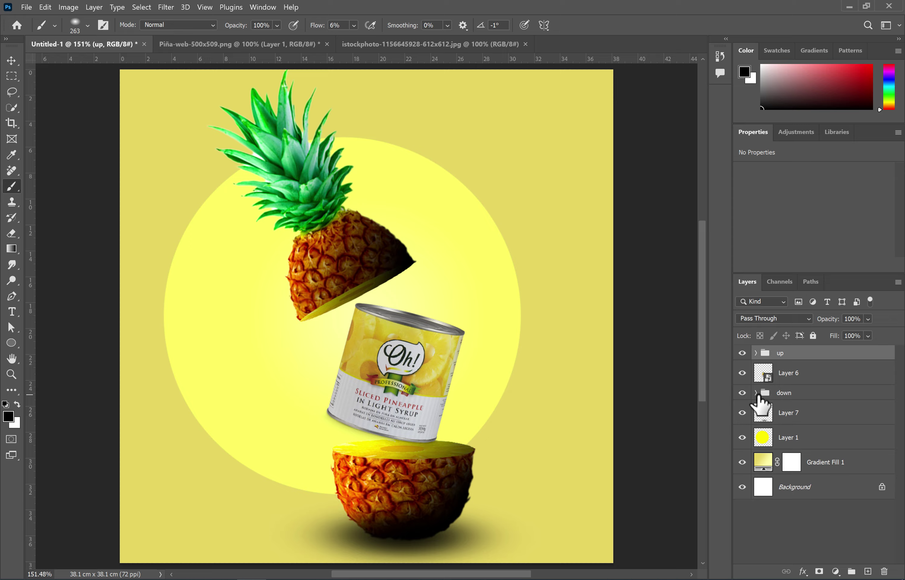
- Shift the can on Layer 6 and the up group slightly upward
left_click(803, 373)
key("v")
left_click_drag(419, 380, 418, 376)
left_click(810, 353)
left_click_drag(357, 265, 358, 261)
scroll(533, 286, "down", 1)
- Nudge the down group together with its ground shadow on Layer 7 slightly downward
left_click(824, 392)
left_click(824, 412, "ctrl")
key("Down")
key("Down")
key("Down")
key("Down")
key("Down")
key("Down")
- Fine-tune the up group's transform, then shrink the can on Layer 6 slightly and reposition it
left_click(822, 353)
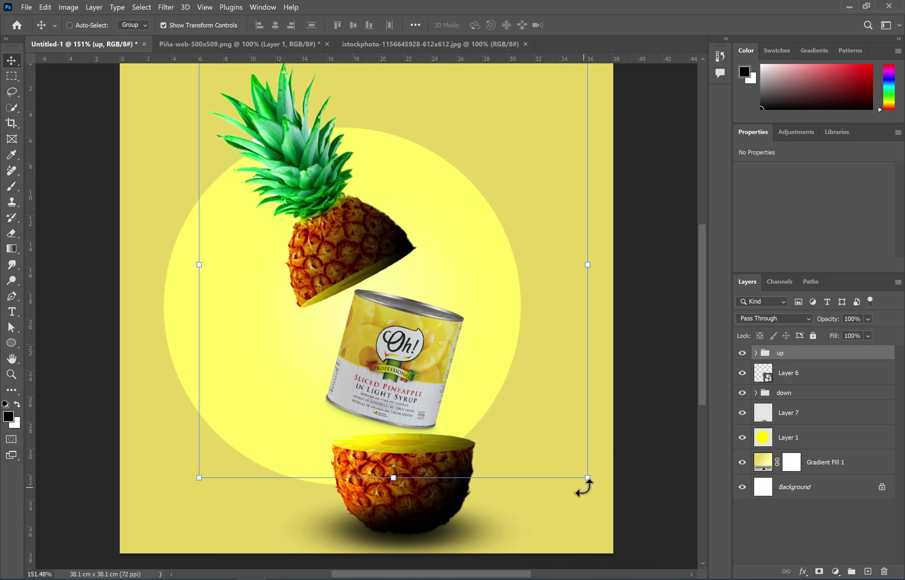
left_click_drag(588, 479, 584, 475)
left_click(453, 510)
left_click(810, 373)
left_click_drag(440, 449, 439, 447)
left_click_drag(415, 373, 409, 373)
key("Return")
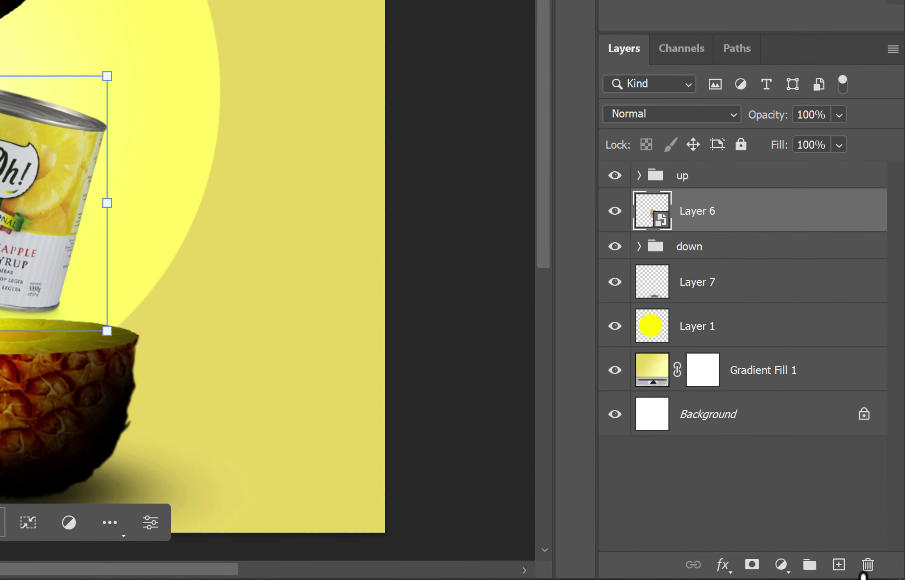
- Add a new layer clipped to Layer 6 and paint soft black shading on the can's right side at 6% flow
left_click(840, 565)
left_click(717, 228, "alt")
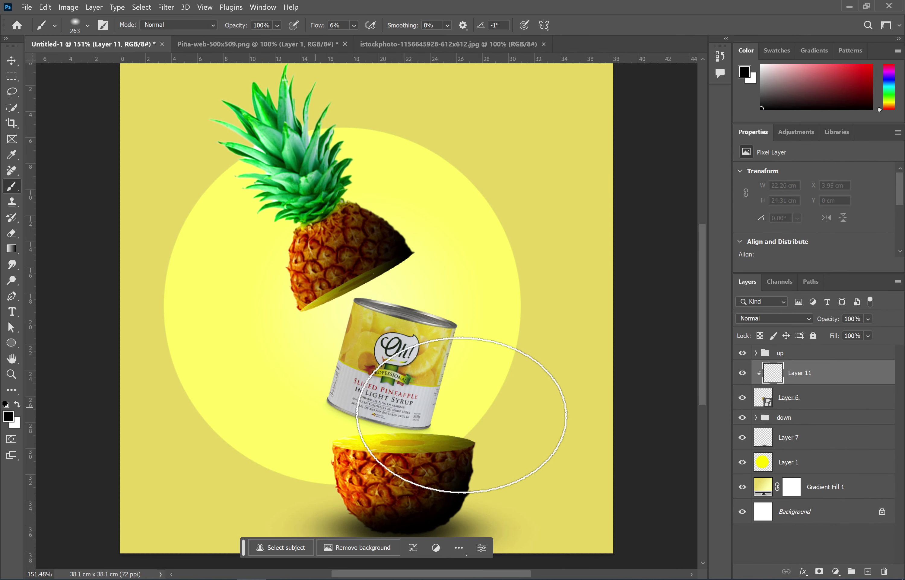
mouse_move(462, 415)
left_mouse_down()
mouse_move(429, 405)
mouse_move(461, 318)
mouse_move(430, 417)
mouse_move(370, 359)
left_mouse_up()
- Add a clipped black-to-transparent gradient fill running diagonally over the can's right side and set it to Multiply
left_click(836, 572)
left_click(853, 374)
left_click(667, 235)
key("g")
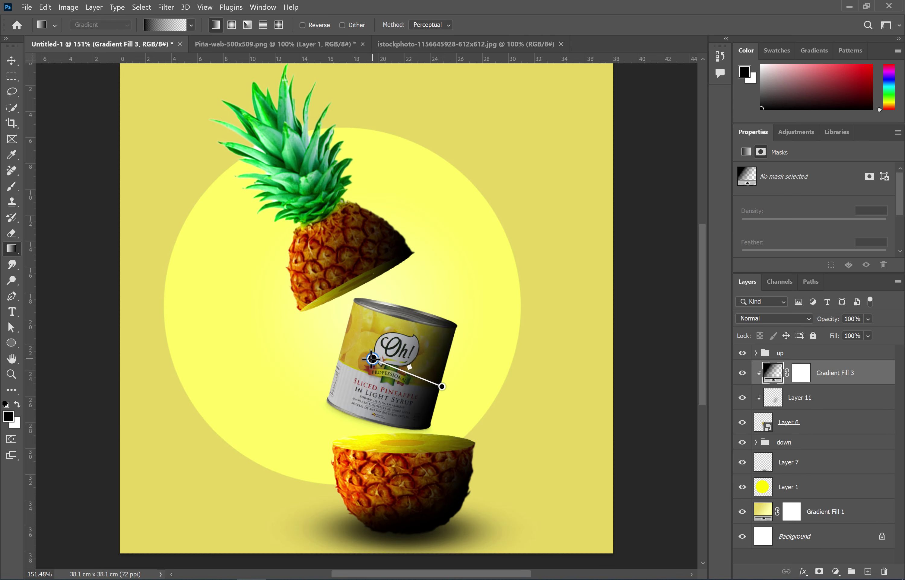
left_click(808, 319)
left_click(799, 392)
- Add a clipped white-to-transparent gradient fill above Gradient Fill 3, running from the can's left edge toward its center
left_click(842, 570)
left_click(824, 364)
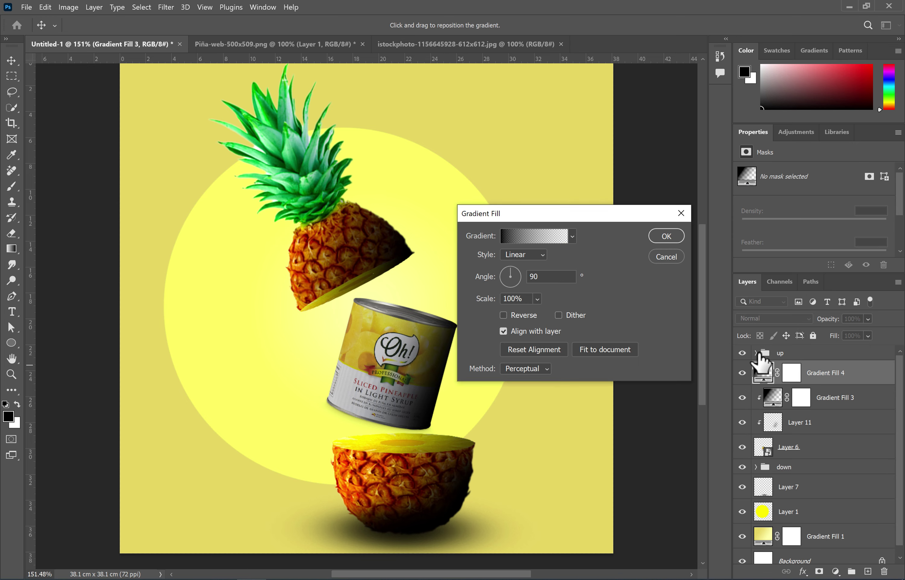
left_click(666, 235)
left_click(824, 188)
key("x")
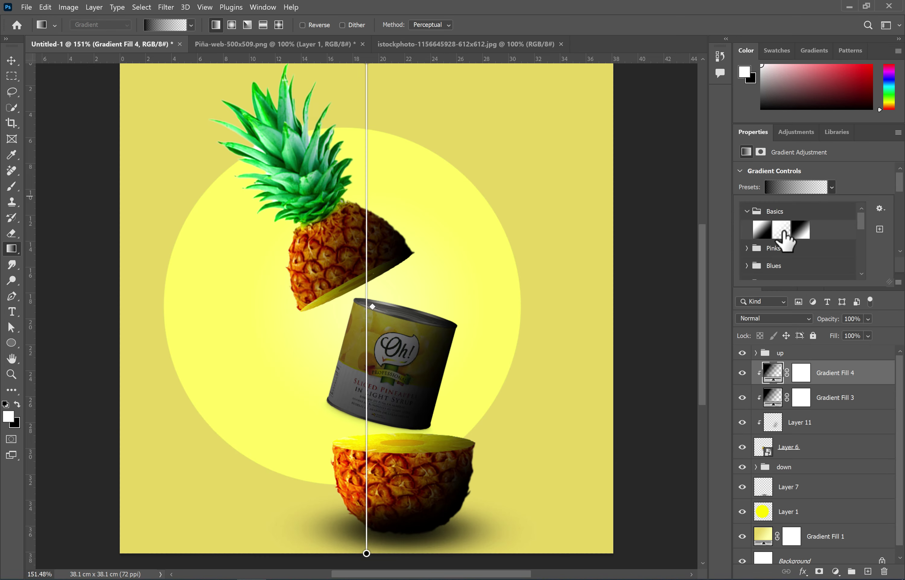
left_click(782, 229)
left_click_drag(346, 341, 418, 369)
- Set Gradient Fill 4 to Screen and move the gradient's start beyond the can's left edge
left_click(794, 319)
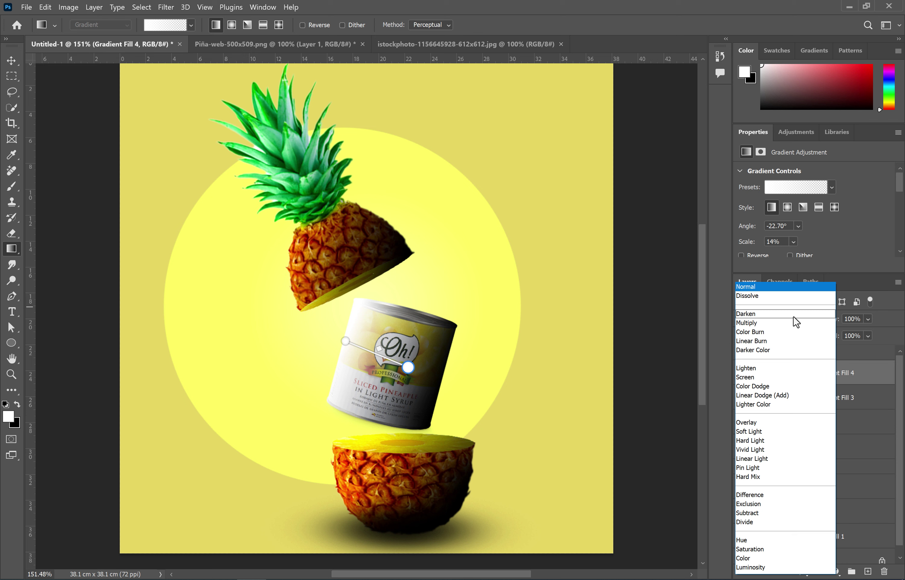
left_click(757, 378)
left_click_drag(346, 340, 311, 335)
- Paint black at 6% flow on the masks of Gradient Fill 4 and Gradient Fill 3 to soften the can's lighting
left_click(801, 374)
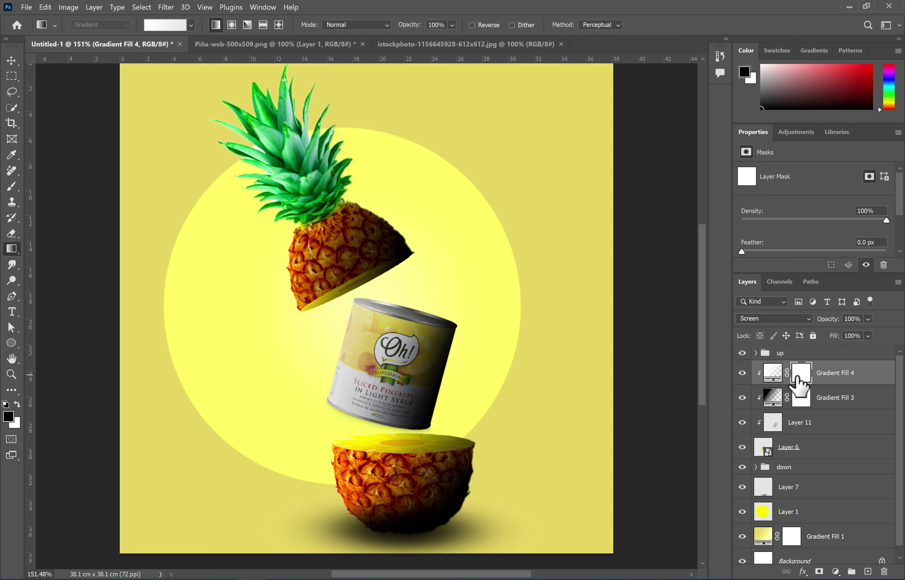
key("x")
key("b")
left_click_drag(368, 396, 381, 344)
left_click(801, 398)
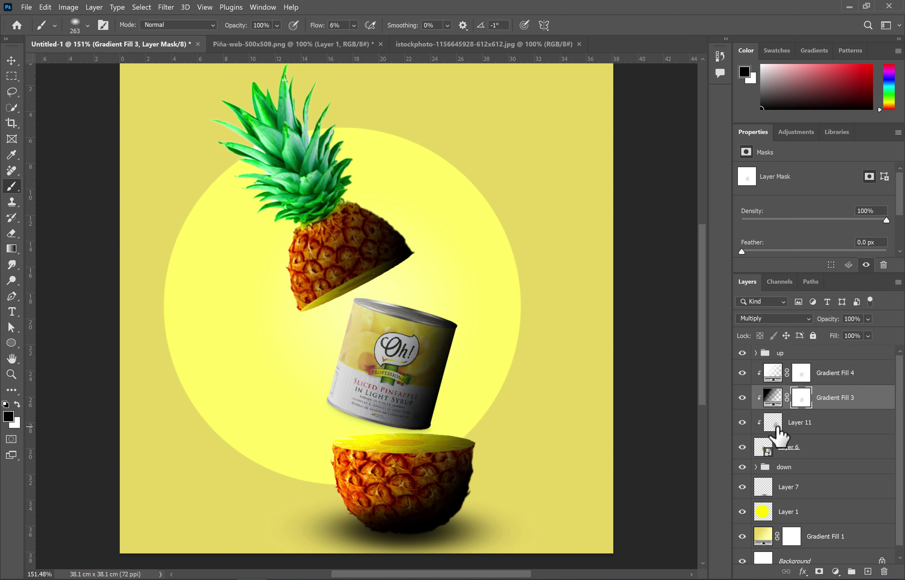
- Add a Levels adjustment clipped above Layer 11 with input levels 27, 1.03 and 249
left_click(836, 572)
left_click(823, 411)
left_click_drag(824, 402, 824, 434)
scroll(828, 208, "down", 2)
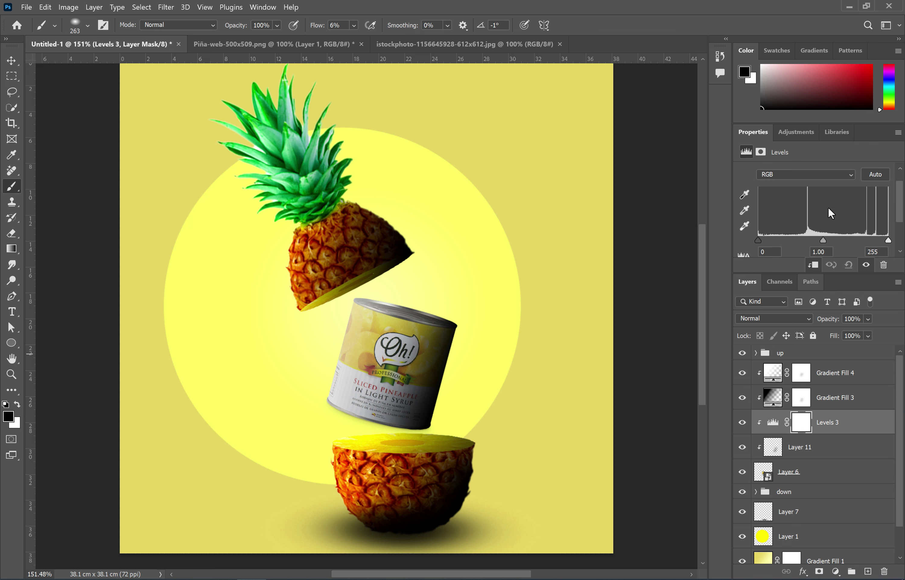
left_click_drag(823, 222, 822, 223)
left_click_drag(759, 221, 767, 220)
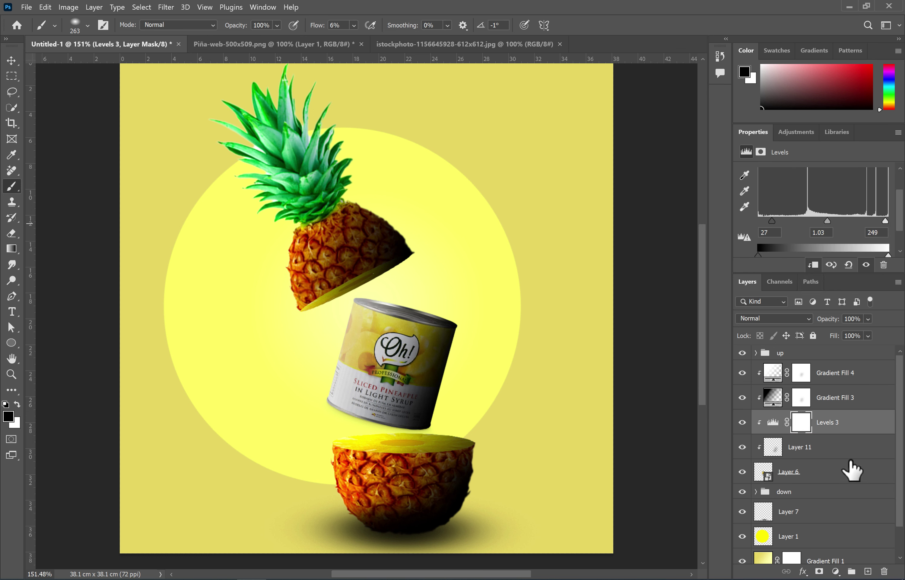
- Inside the down group, locate the cut slice on Layer 5 and add an empty layer directly above it
scroll(807, 476, "down", 2)
left_click(788, 459)
left_click(756, 457)
scroll(810, 491, "down", 5)
left_click(805, 469)
left_click(766, 457)
scroll(803, 476, "down", 2)
left_click(807, 459)
left_click(743, 458)
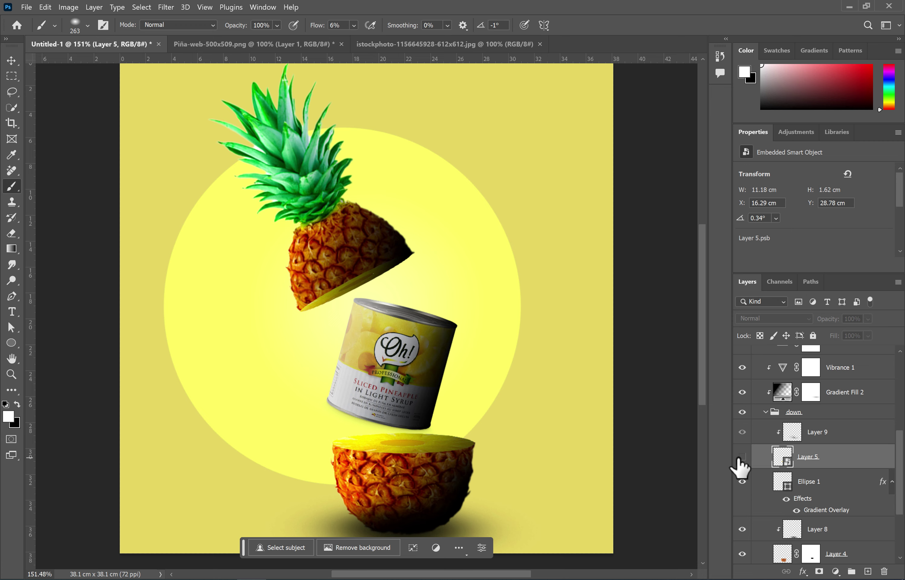
left_click(743, 458)
left_click(868, 571)
- Paint a soft black shadow over the lower slice on Layer 12 and move the layer between the inner down group and Gradient Fill 2
left_click(18, 404)
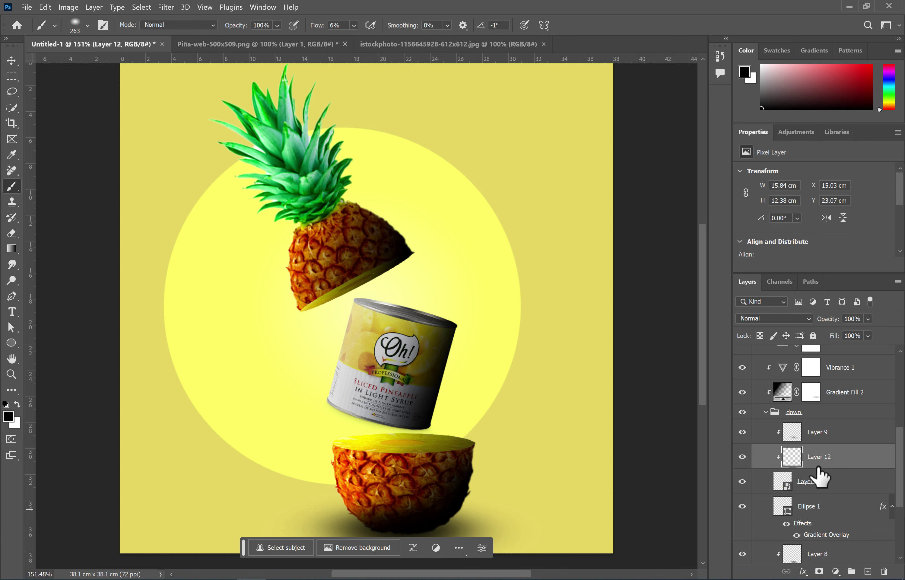
left_click(807, 472, "alt")
left_click(416, 443)
left_click_drag(845, 478, 834, 405)
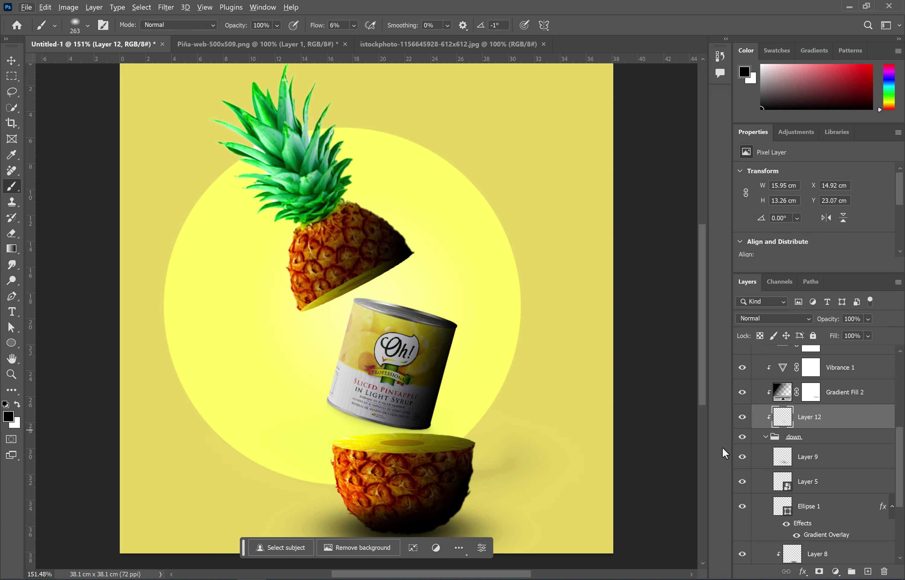
- Group Layer 6 with all its clipped layers up to Gradient Fill 4 and name the group "middle"
scroll(568, 500, "up", 1)
left_click(828, 457)
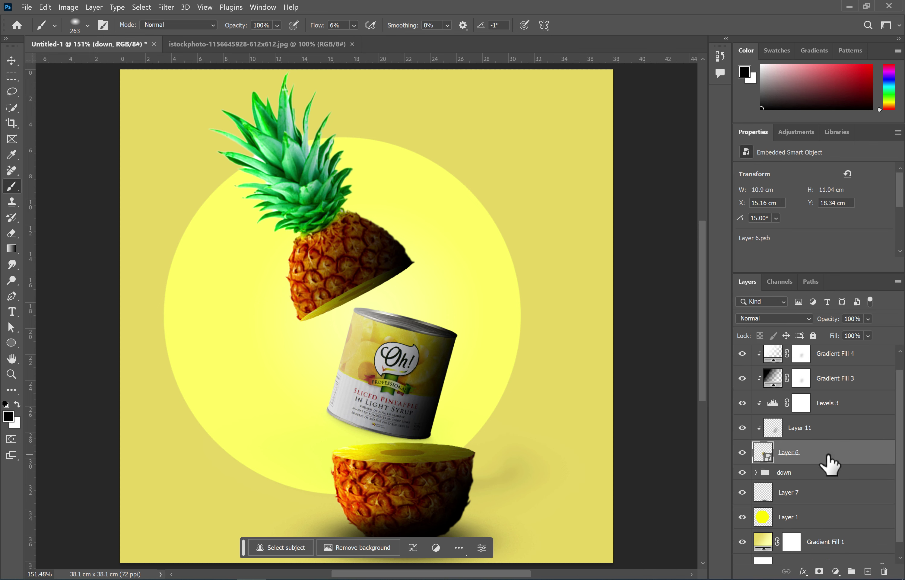
scroll(828, 457, "up", 1)
left_click(835, 373, "shift")
left_click(851, 572)
double_click(792, 368)
key("Return")
- Scale the middle group to about 95%, rotate it about 1° and reposition the can between the pineapple halves
key("ctrl+t")
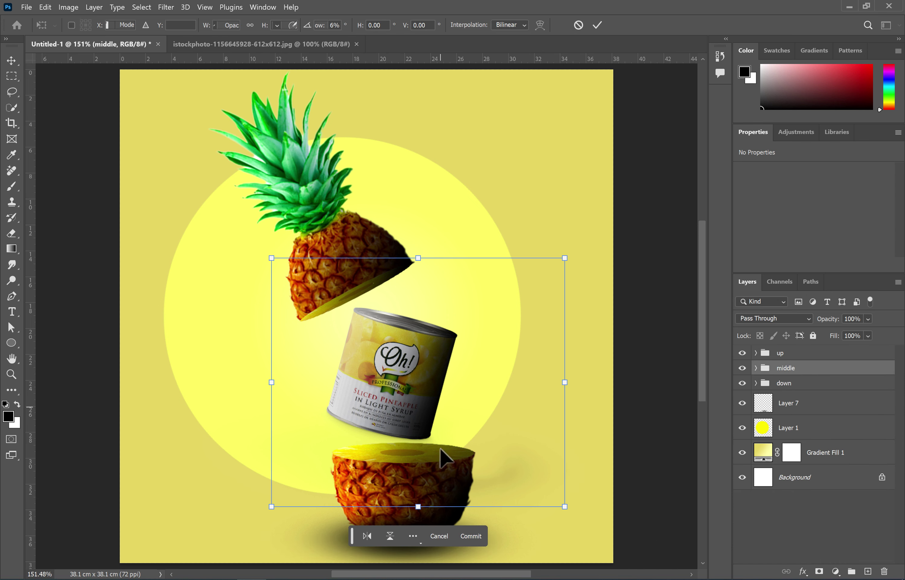
left_click_drag(565, 507, 558, 501)
left_click_drag(412, 387, 409, 382)
left_click_drag(564, 257, 565, 259)
left_click_drag(393, 369, 401, 367)
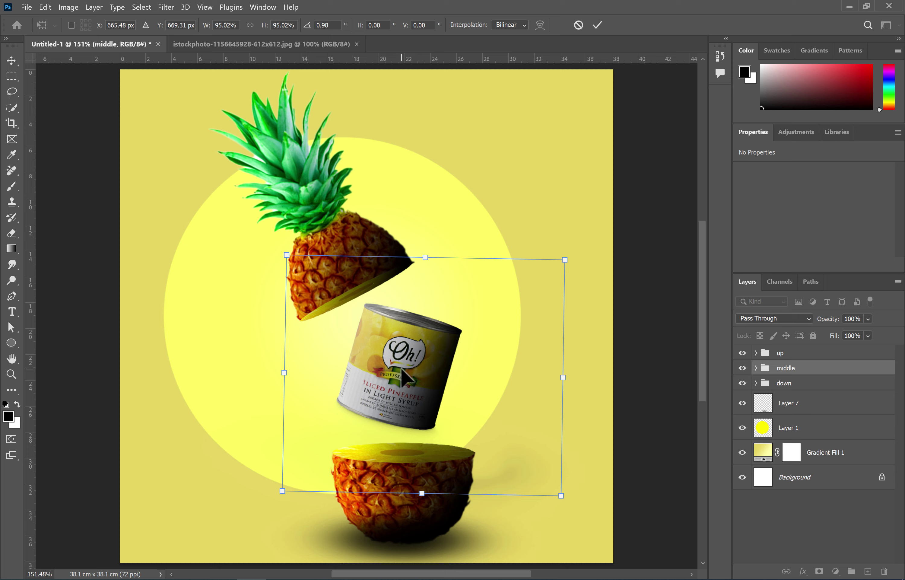
key("Return")
- Scale down the down group together with Layer 7 slightly
left_click(805, 383)
key("ctrl+t")
key("Escape")
left_click(804, 411, "shift")
key("ctrl+t")
left_click_drag(612, 471, 601, 474)
key("Return")
key("b")
- In the istockphoto slices document, lasso the lower-right pair of pineapple wedges, copy them to a new layer and hide the Background
left_click(813, 487)
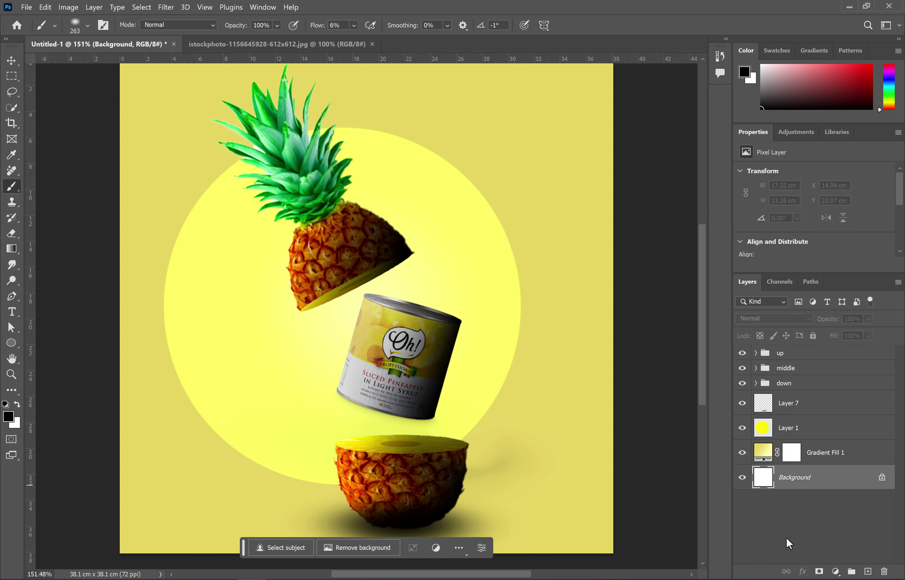
left_click(307, 45)
mouse_move(436, 355)
left_mouse_down()
mouse_move(384, 366)
mouse_move(449, 375)
left_mouse_up()
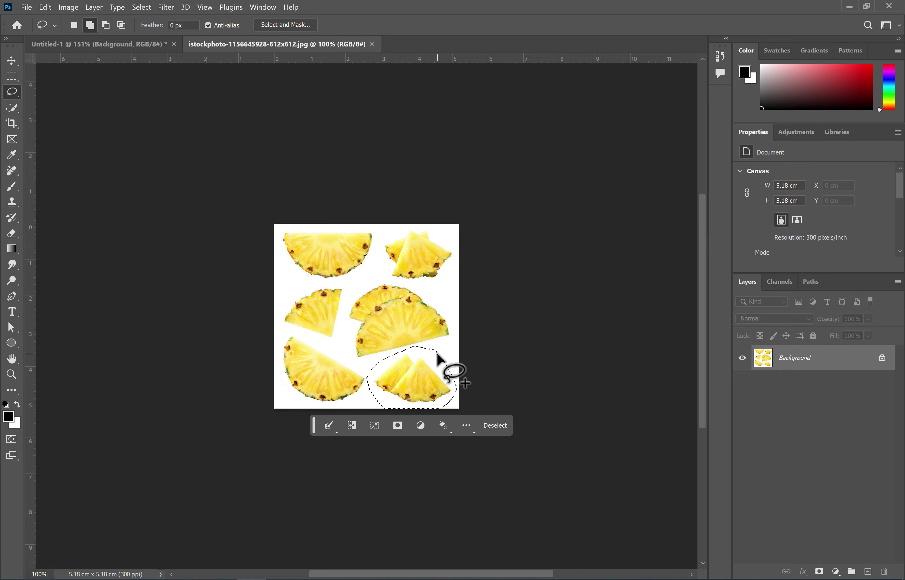
key("ctrl+j")
left_click(742, 383)
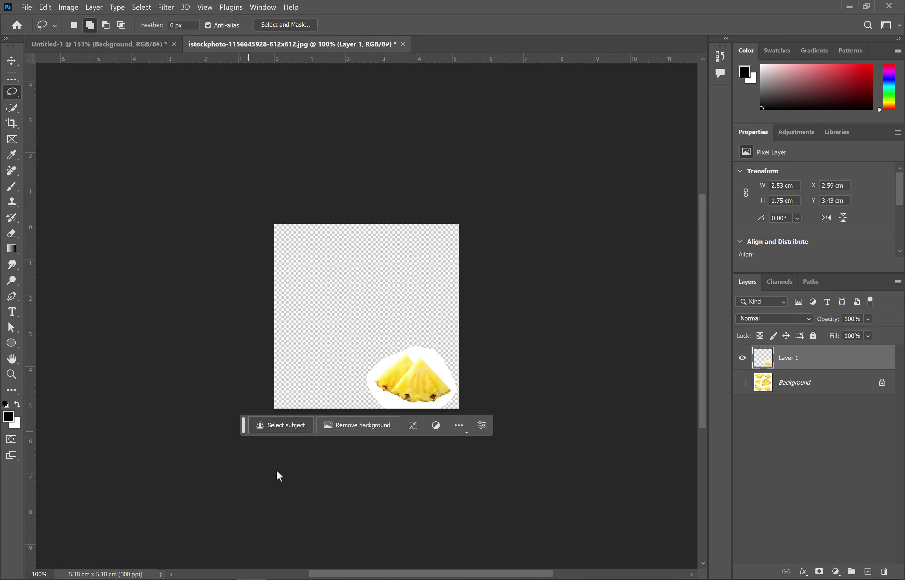
- Mask out the white background around the pineapple wedges and apply the layer mask
left_click(820, 572)
right_click(793, 354)
left_click(782, 386)
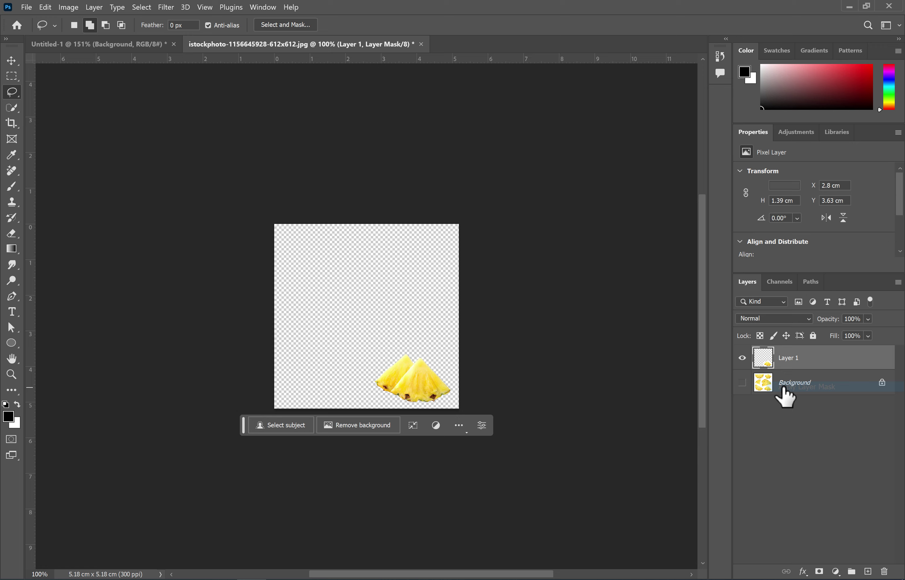
- Copy the cut-out wedges into Untitled-1 and place their layer between the down group and Layer 7
key("ctrl+c")
left_click(114, 44)
key("ctrl+v")
left_click_drag(799, 478, 796, 392)
key("v")
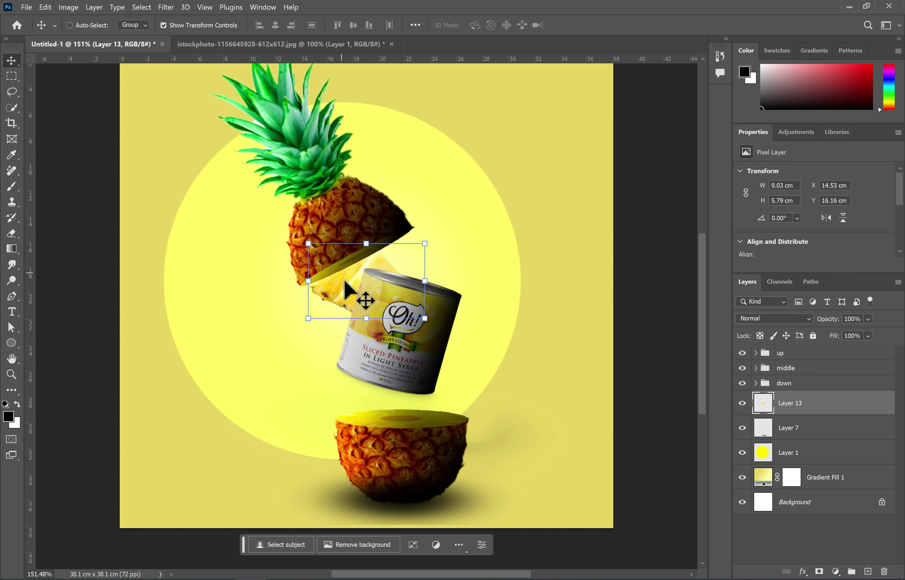
- Place the Layer 13 wedges above the down group, scale them to about 58%, and position them beside the lower pineapple half
left_click_drag(344, 282, 451, 470)
left_click_drag(795, 402, 795, 374)
left_click_drag(534, 507, 494, 480)
left_click_drag(464, 471, 464, 500)
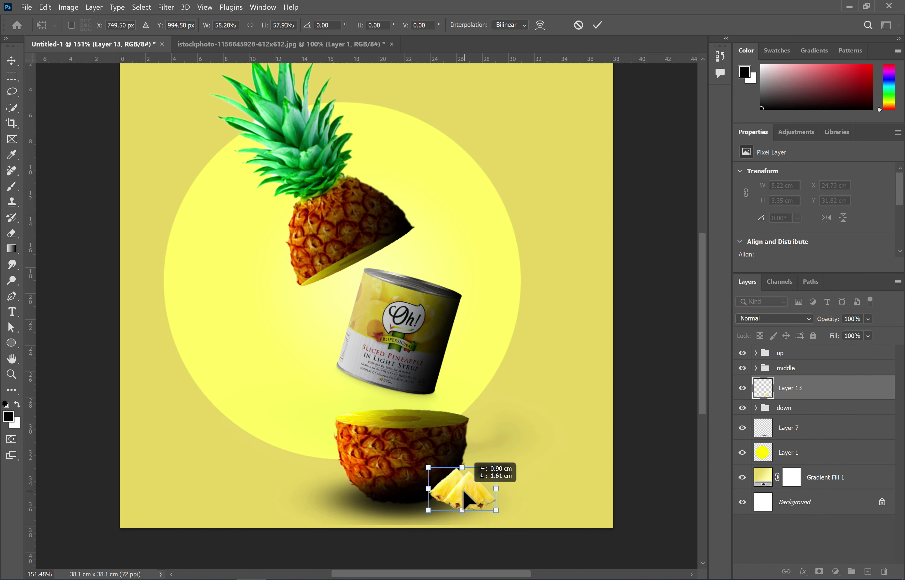
- Paint a soft black ground shadow beneath the pineapple wedges on Layer 7 with a flattened soft brush at 6% flow
left_click(792, 432)
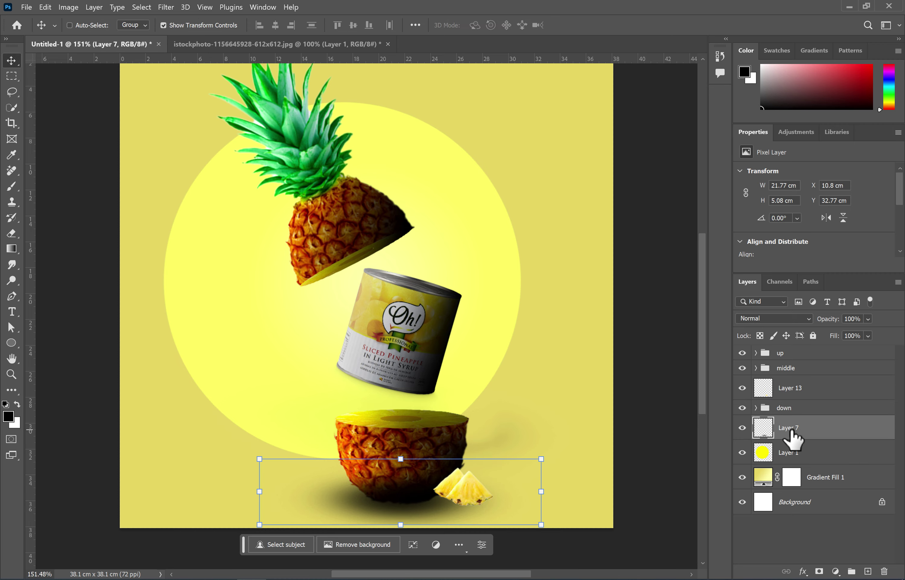
left_click(11, 186)
right_click(448, 487)
left_click_drag(480, 411, 480, 400)
key("Return")
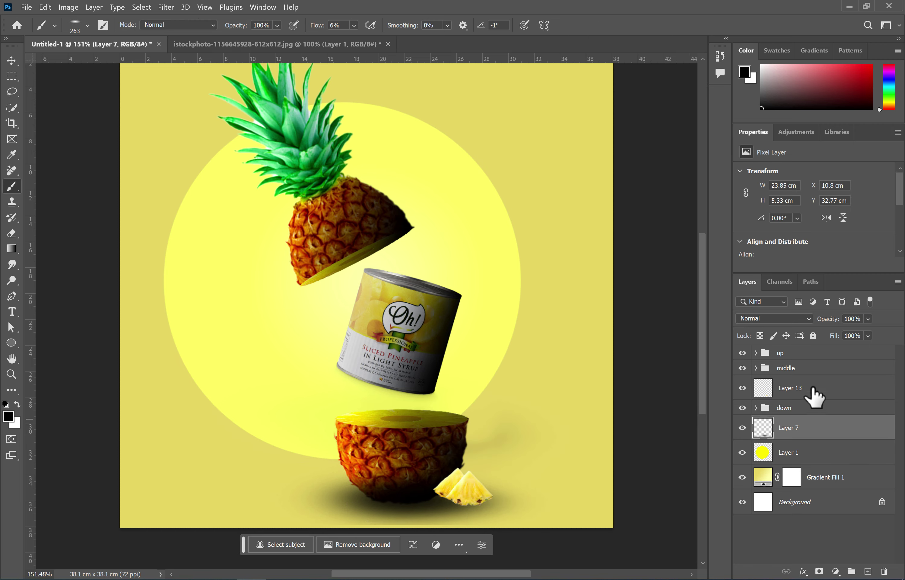
- Add a new layer clipped to the wedge layer and brush soft black shading onto the wedges
left_click(813, 388)
left_click(868, 572)
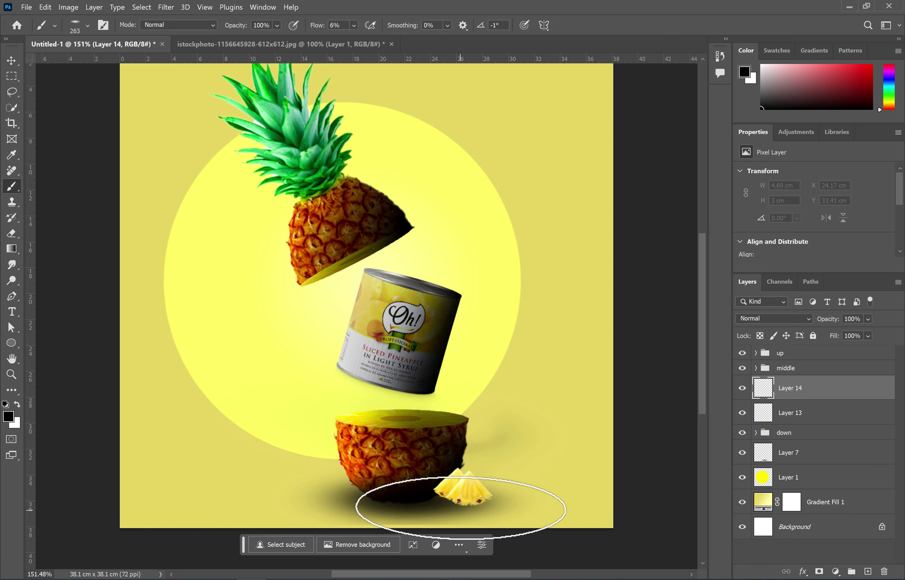
left_click(734, 453)
- Nudge the Layer 13 wedges up slightly and about 0.5 cm to the right, and extend their ground shadow on Layer 7
left_click(803, 412)
key("ctrl")
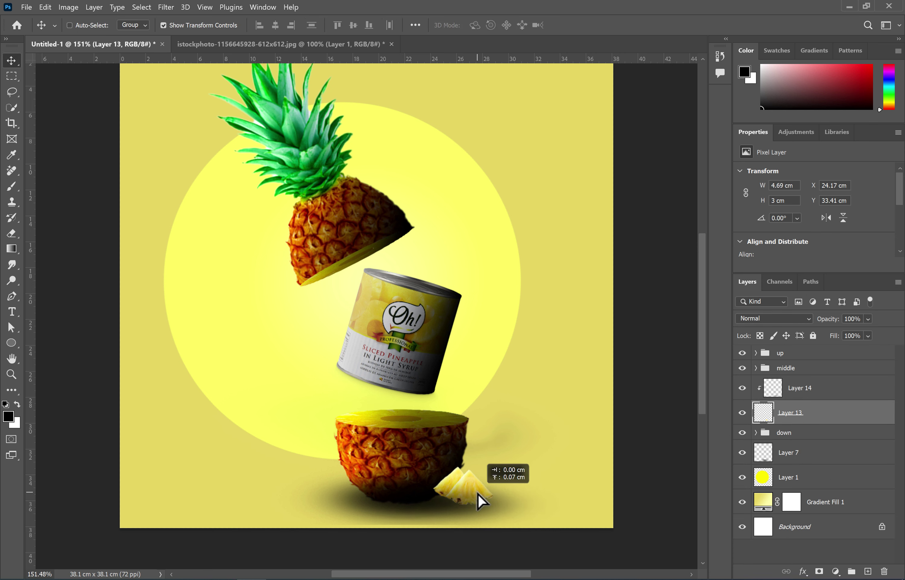
left_click(794, 455)
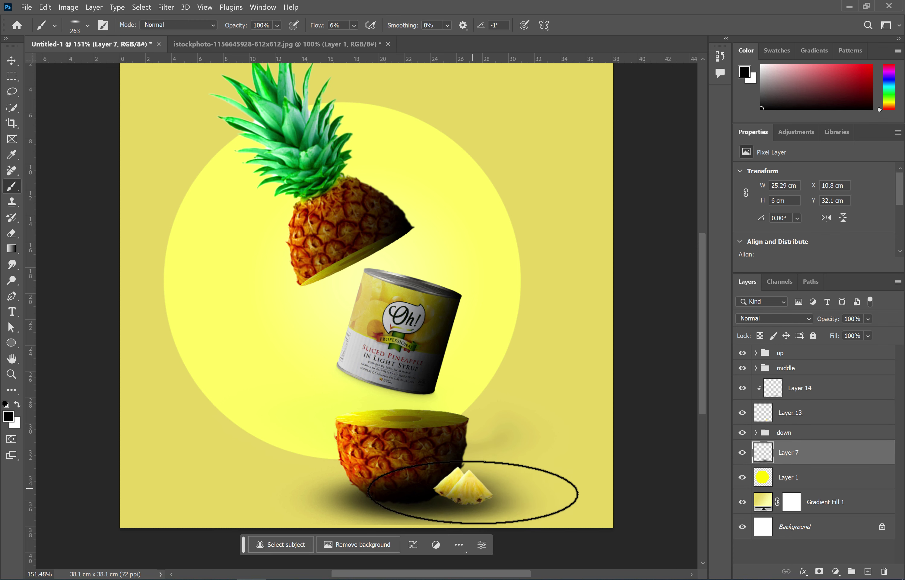
left_click(802, 414)
key("v")
left_click_drag(472, 493, 490, 491)
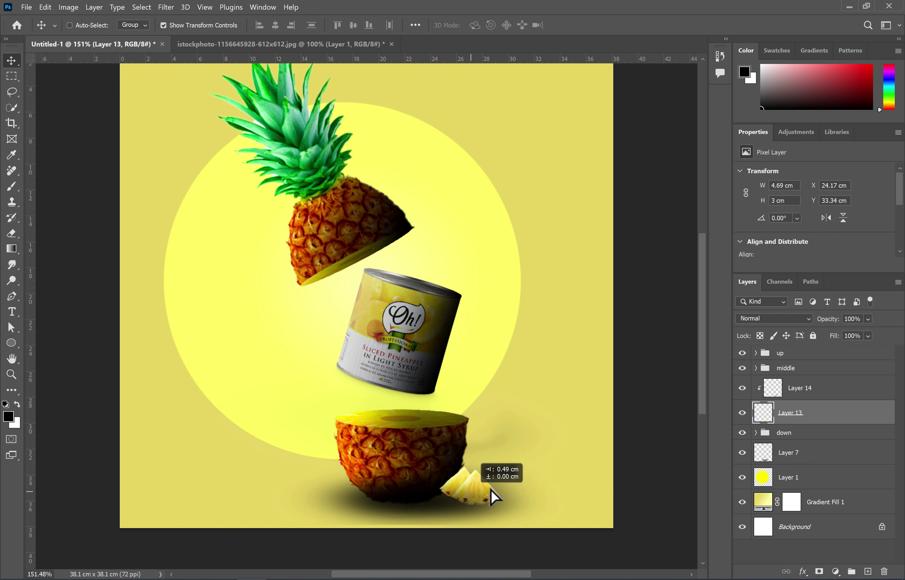
- Brush more soft black shading over the wedges on clipped Layer 14
left_click(800, 390)
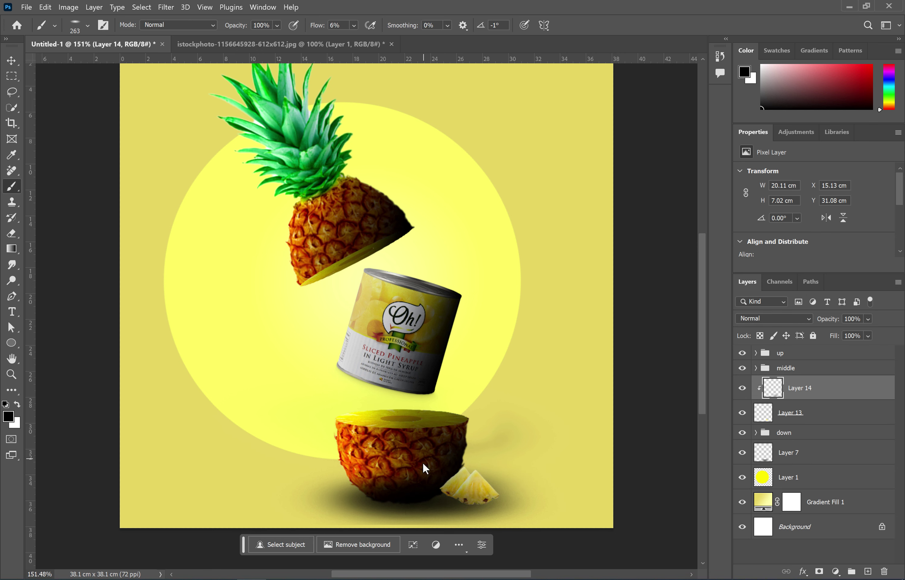
scroll(366, 316, "up", 2)
scroll(366, 316, "down", 1)
- Select the up group, then lasso the lower-left half slice in the istockphoto document and copy it to a new layer
left_click(812, 353)
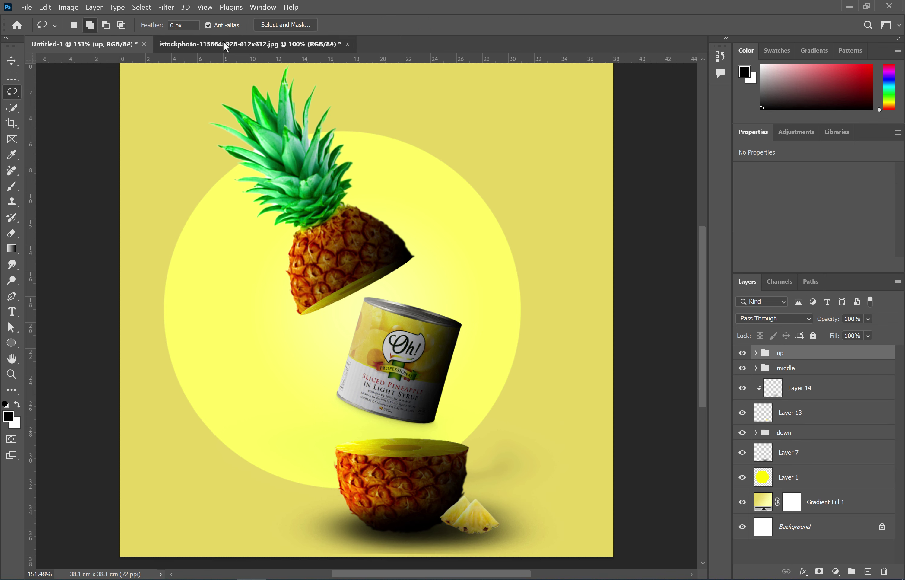
left_click(225, 43)
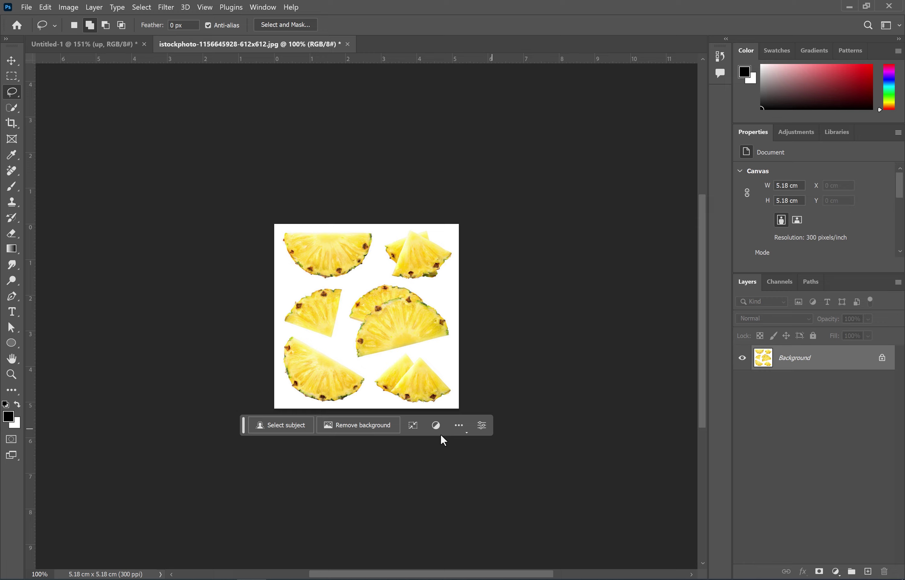
left_click_drag(283, 328, 368, 375)
left_click_drag(291, 329, 289, 332)
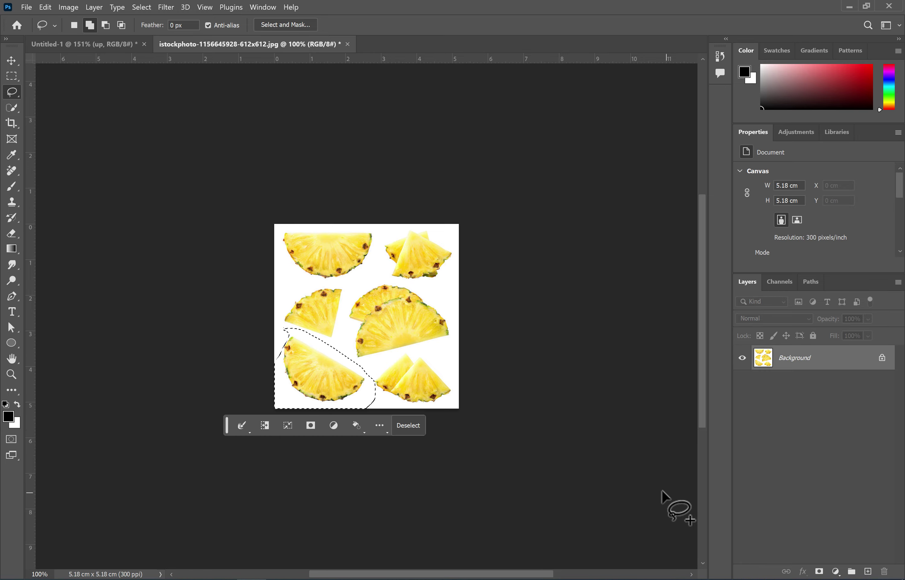
key("ctrl+j")
- Mask out the white background around the half slice and apply the layer mask
left_click(278, 426)
left_click(819, 571)
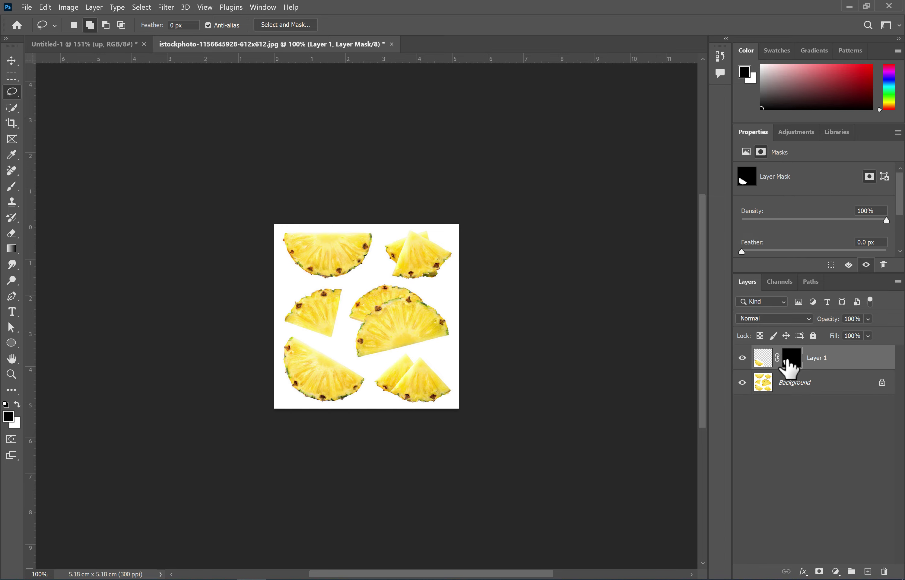
right_click(788, 361)
left_click(812, 394)
- Copy the cut-out half slice into Untitled-1 above the up group and convert it to a smart object
key("ctrl+c")
left_click(90, 44)
key("ctrl+v")
right_click(799, 360)
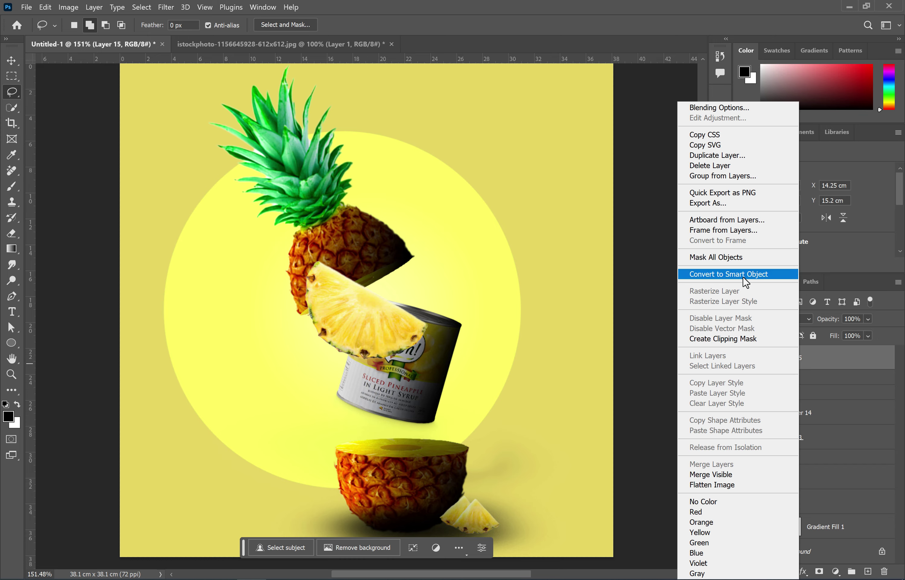
left_click(744, 275)
- Enlarge the half slice partly off the canvas's left edge and apply a Gaussian Blur of about 3.4 pixels
key("v")
left_click_drag(364, 318, 150, 393)
left_click_drag(213, 435, 229, 446)
left_click(166, 7)
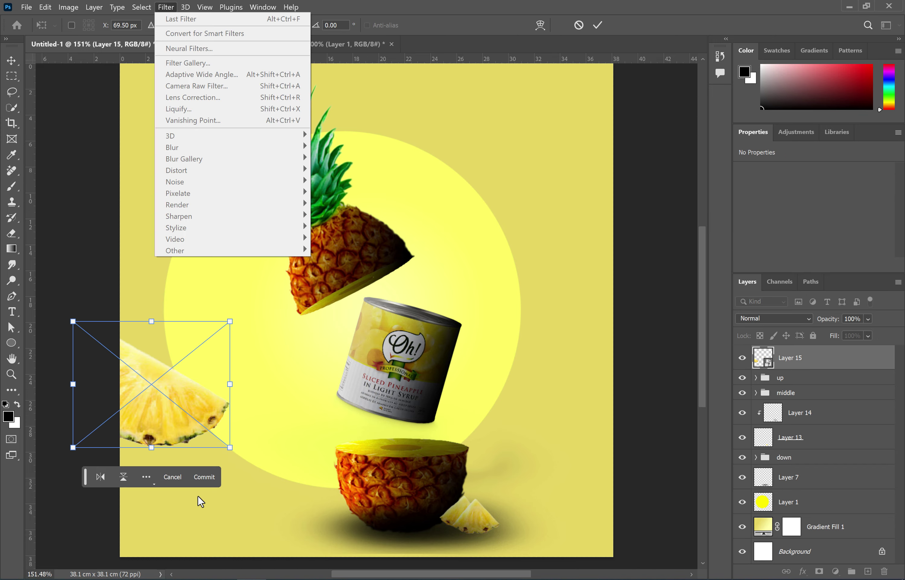
left_click(166, 7)
left_click(349, 196)
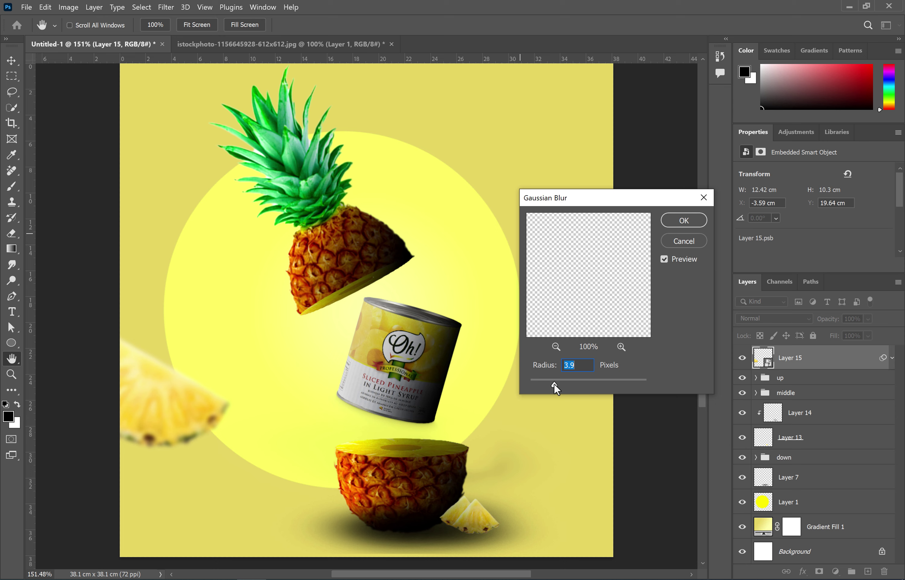
key("Return")
- Duplicate the blurred half slice into the canvas's upper-right area, scale it down, and rotate it to about -86°
left_click_drag(164, 413, 537, 209)
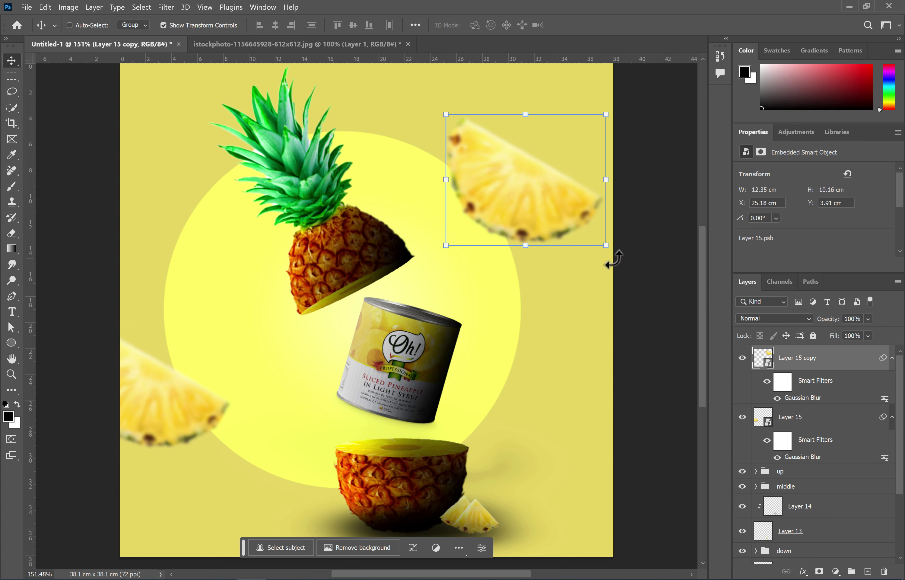
left_click(614, 259)
key("Return")
left_click_drag(609, 251, 595, 118)
left_click_drag(589, 157, 570, 163)
left_click_drag(527, 193, 549, 182)
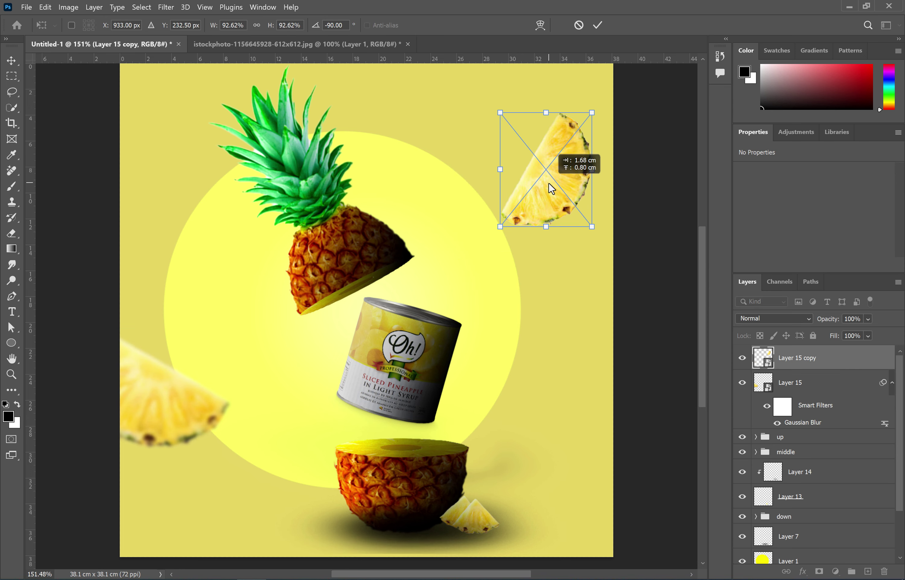
left_click_drag(607, 102, 612, 107)
key("Return")
- Duplicate the upper-right slice into the lower-right corner, enlarge it partly off the canvas, and rotate it to about 71°
left_click_drag(557, 194, 560, 469)
left_click(610, 375)
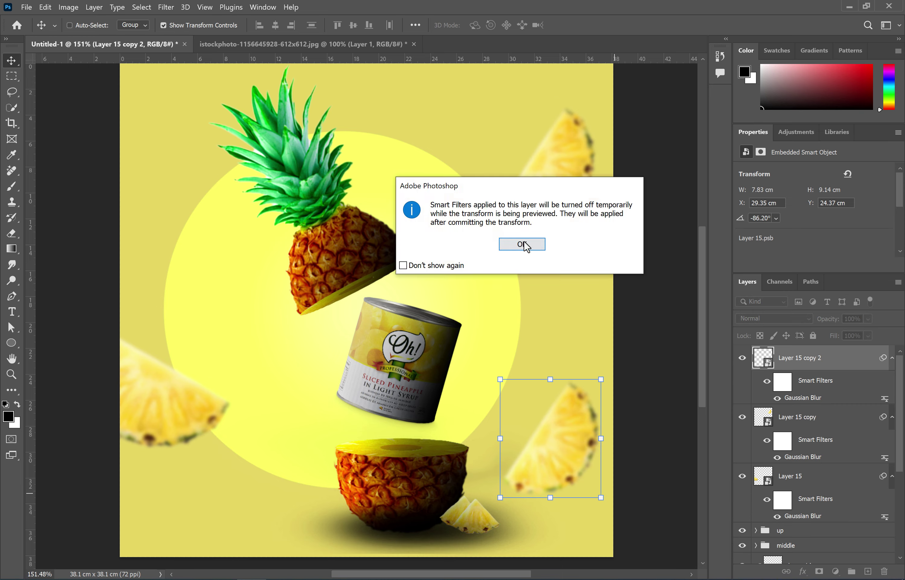
left_click(526, 245)
left_click_drag(613, 377, 507, 551)
left_click_drag(545, 453, 603, 545)
left_click_drag(635, 460, 651, 411)
left_click_drag(597, 480, 603, 465)
left_click(665, 545)
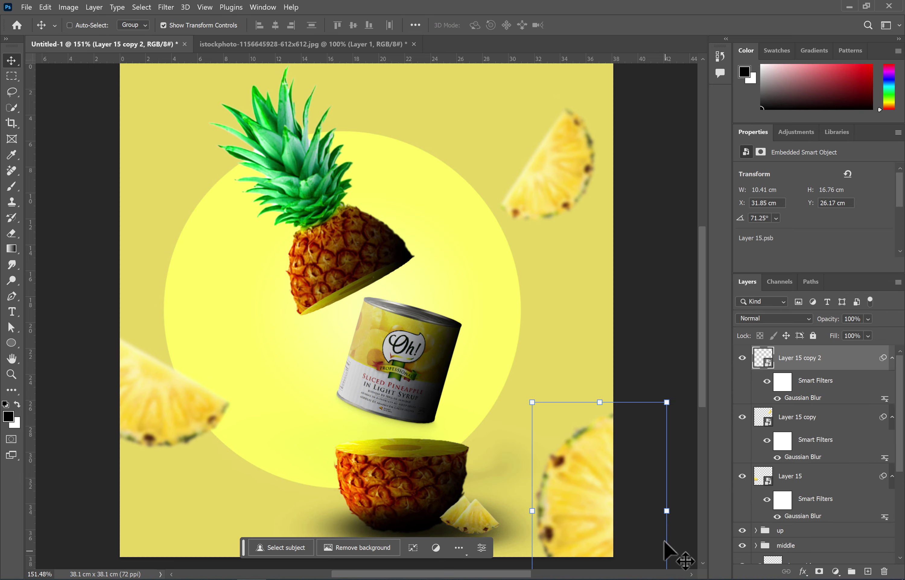
- In the istockphoto document, delete the previous cut-out layer, lasso the middle-left wedge, and copy it to a new layer
left_click(305, 44)
key("Delete")
left_click(12, 92)
mouse_move(343, 290)
left_mouse_down()
mouse_move(331, 339)
mouse_move(343, 301)
left_mouse_up()
key("ctrl+j")
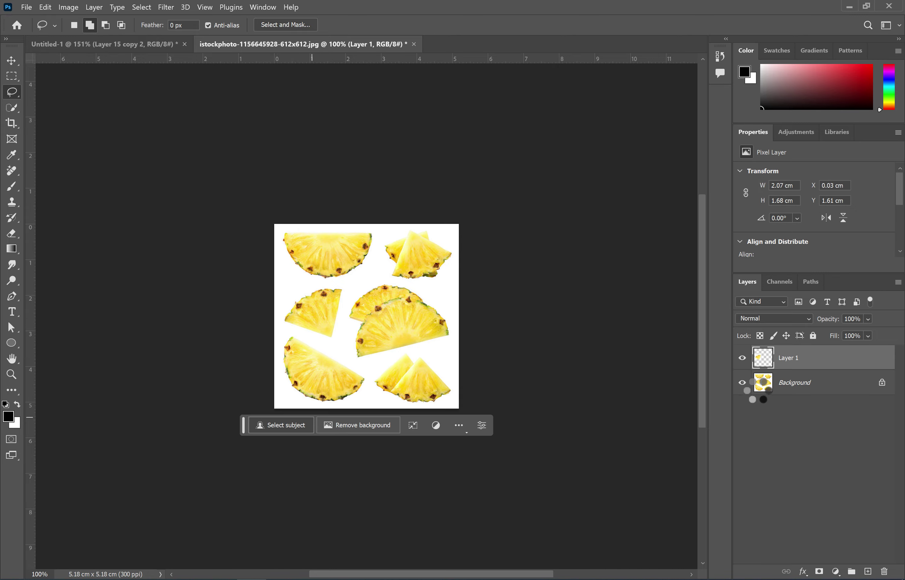
- Mask out the white background around the single wedge and apply the layer mask
left_click(819, 571)
right_click(792, 360)
left_click(807, 394)
- Copy the cut-out single wedge into Untitled-1 as the top layer and convert it to a smart object
key("ctrl+c")
left_click(105, 44)
key("ctrl+v")
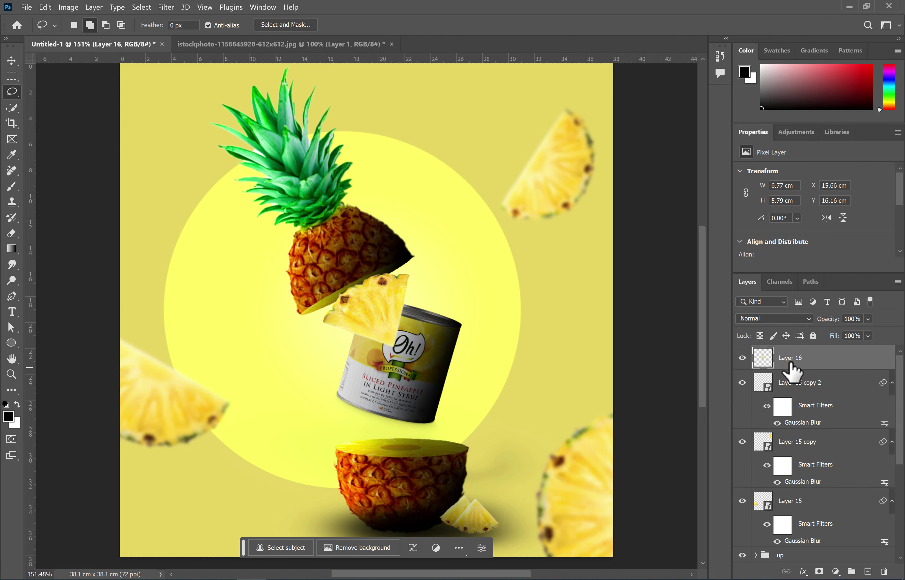
right_click(791, 364)
left_click(748, 281)
- Move the single wedge to the upper left of the pineapple leaves, shrink it, and rotate it to about -54°
key("v")
left_click_drag(380, 310, 193, 137)
left_click_drag(230, 184, 248, 122)
left_click_drag(183, 194, 186, 165)
left_click_drag(194, 130, 193, 123)
left_click(168, 8)
left_click(168, 8)
key("Return")
- Apply a Gaussian Blur with a radius of about 1.0 pixel to the small upper-left wedge
left_click(167, 7)
left_click(179, 20)
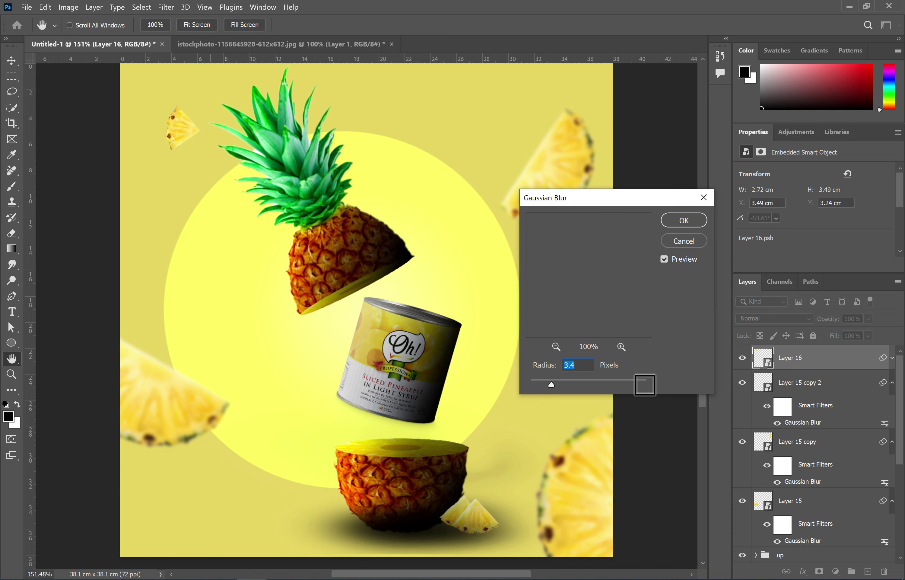
key("Return")
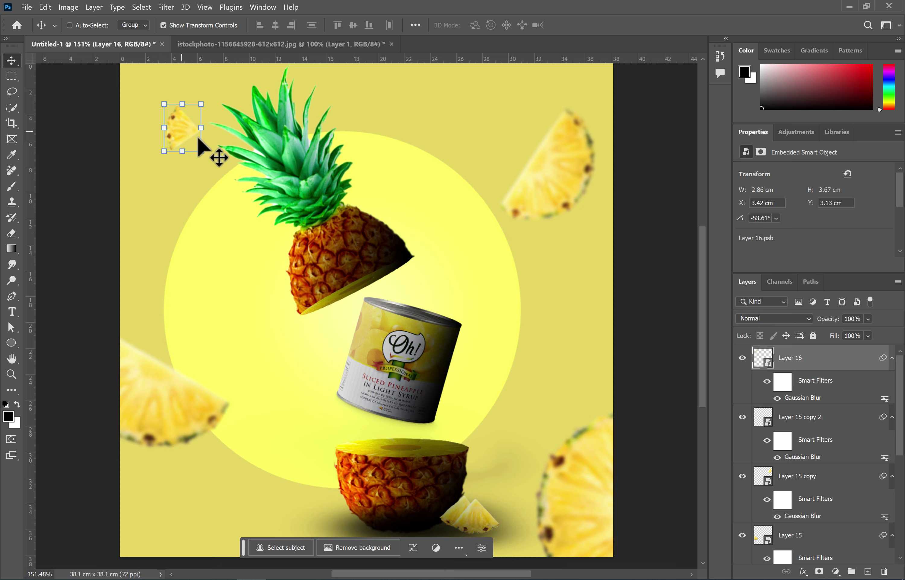
- Duplicate the small wedge to the right of the can, enlarge it, and rotate it to about 144°
left_click_drag(204, 143, 482, 327)
key("ctrl+t")
key("Return")
left_click_drag(524, 368, 529, 391)
left_click(586, 418)
- Adjust the Gaussian Blur strength on the wedge copy beside the can
double_click(805, 398)
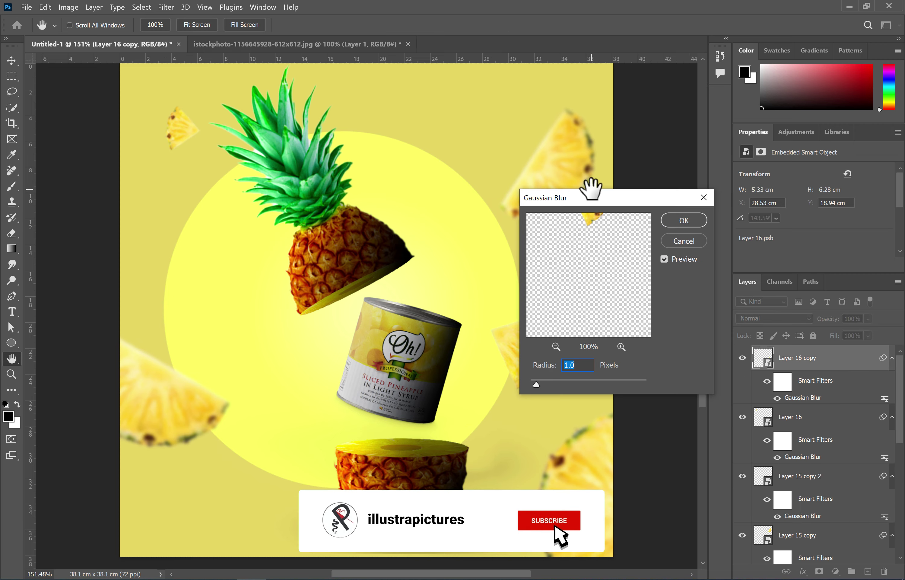
left_click_drag(593, 188, 673, 191)
left_click(767, 224)
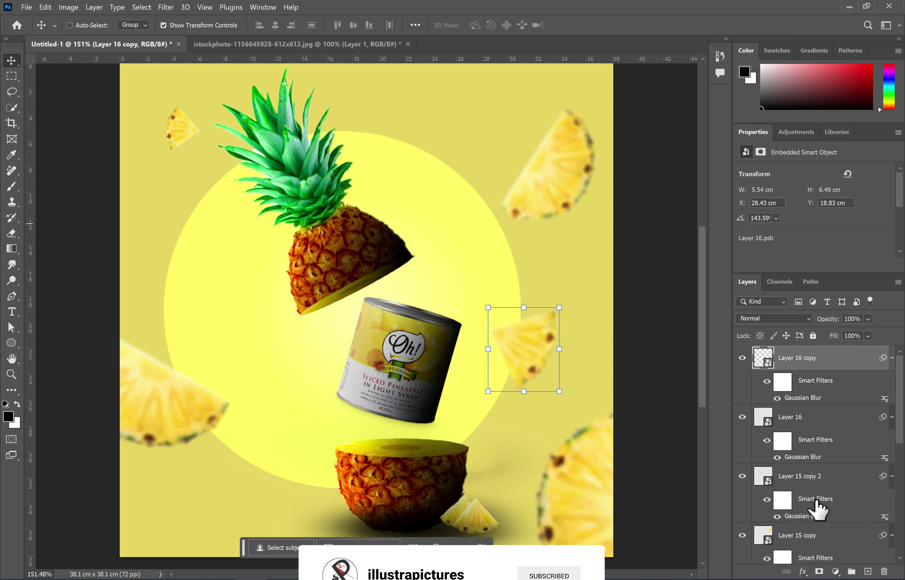
- Duplicate Layer 15, scale the copy to about 6 × 4.9 cm, and place it left of the upper pineapple half
scroll(819, 502, "down", 1)
left_click(818, 418)
scroll(820, 419, "up", 1)
left_click(848, 411)
scroll(848, 411, "down", 2)
left_click(836, 476)
left_click_drag(166, 398, 221, 218)
key("ctrl+t")
left_click(529, 247)
left_click_drag(269, 257, 238, 231)
left_click_drag(213, 219, 233, 277)
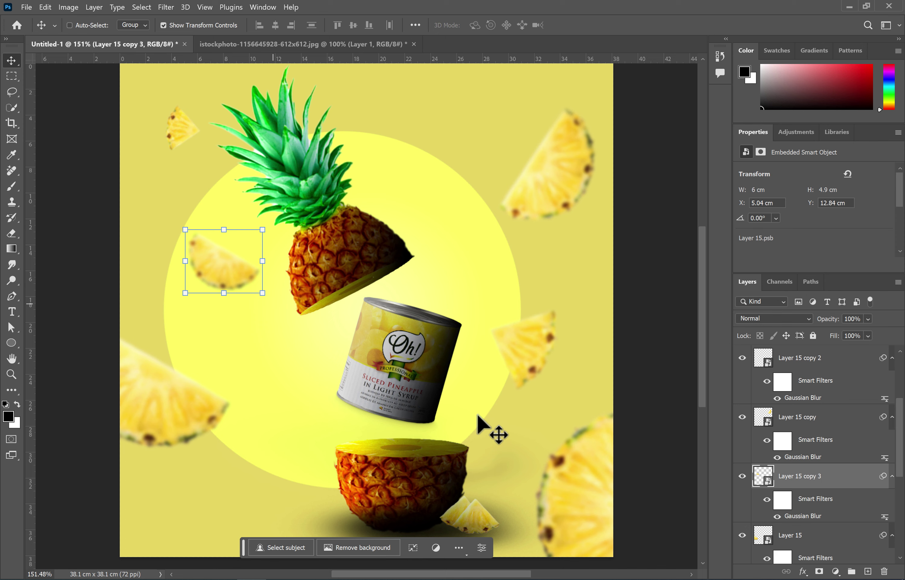
- Group all the floating blurred slice and wedge layers above the up group
key("ctrl+0")
scroll(804, 533, "down", 6)
left_click(804, 553)
left_click(756, 392)
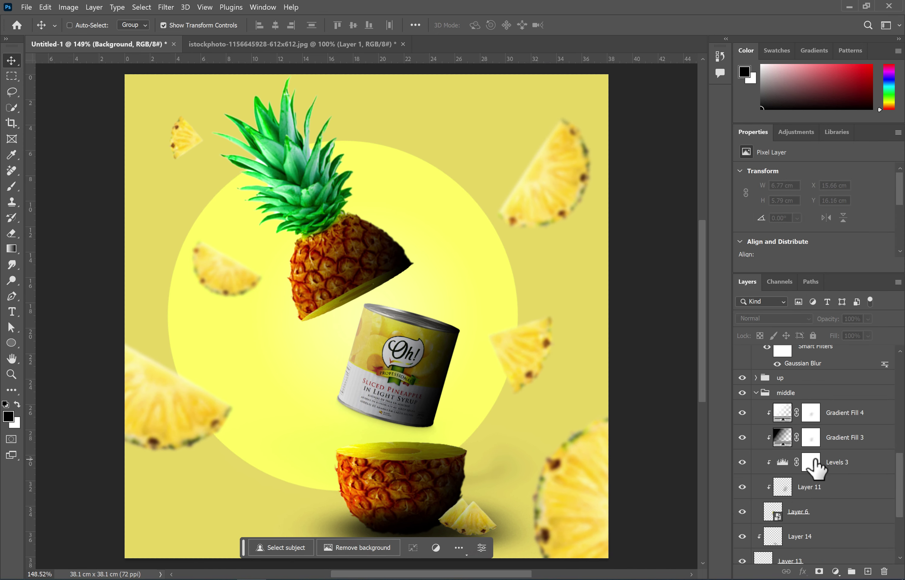
scroll(814, 457, "up", 9)
left_click(814, 359)
scroll(816, 444, "down", 6)
left_click(801, 421, "shift")
left_click(852, 573)
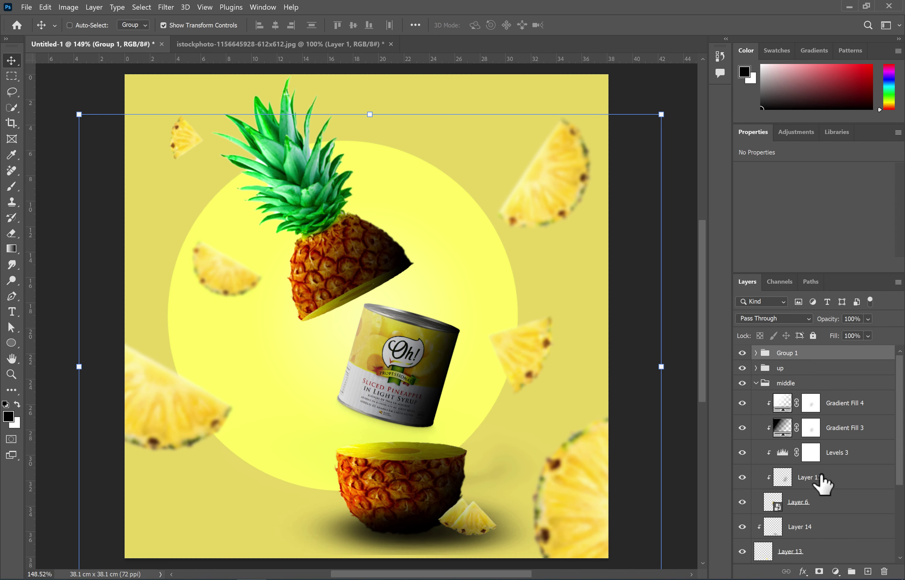
- On Layer 3's mask in the up group, lasso the white gap between the upper-left leaves and remove it with Color Range
left_click(781, 373)
left_click(756, 368)
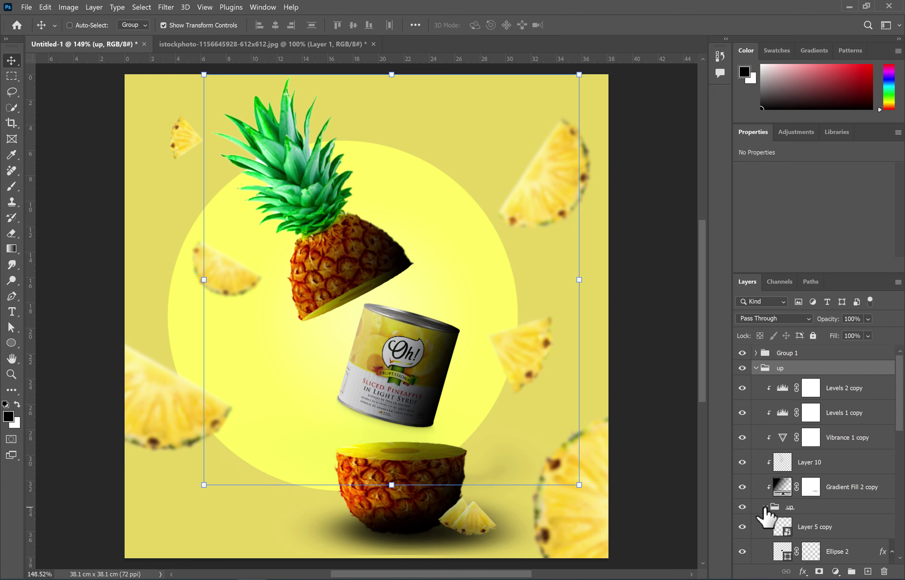
left_click(766, 507)
scroll(780, 522, "down", 2)
left_click(783, 523)
scroll(283, 132, "up", 8)
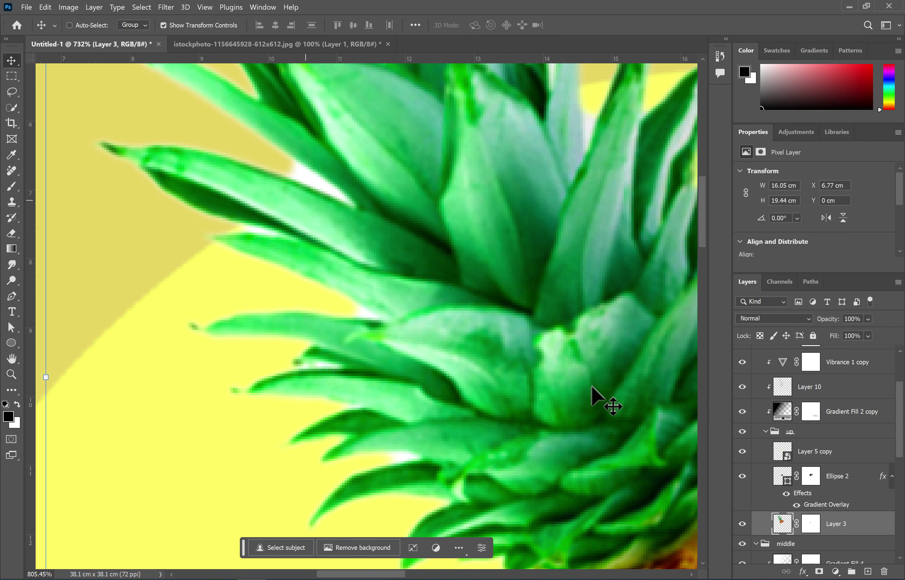
key("ctrl+backslash")
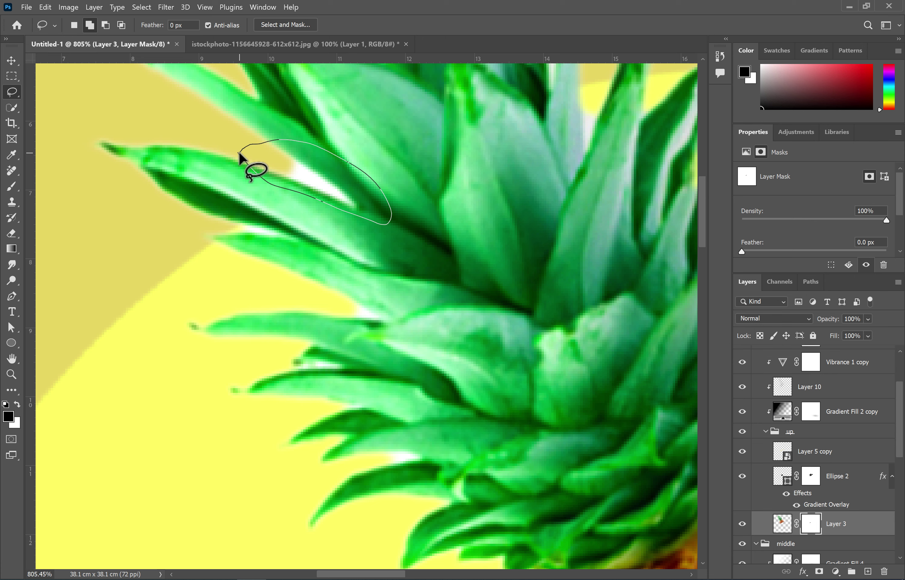
left_click(142, 7)
left_click(186, 119)
- Lasso the white gap between the middle-left leaves and mask it out using inverted Color Range with fuzziness 44
left_click_drag(362, 296, 390, 335)
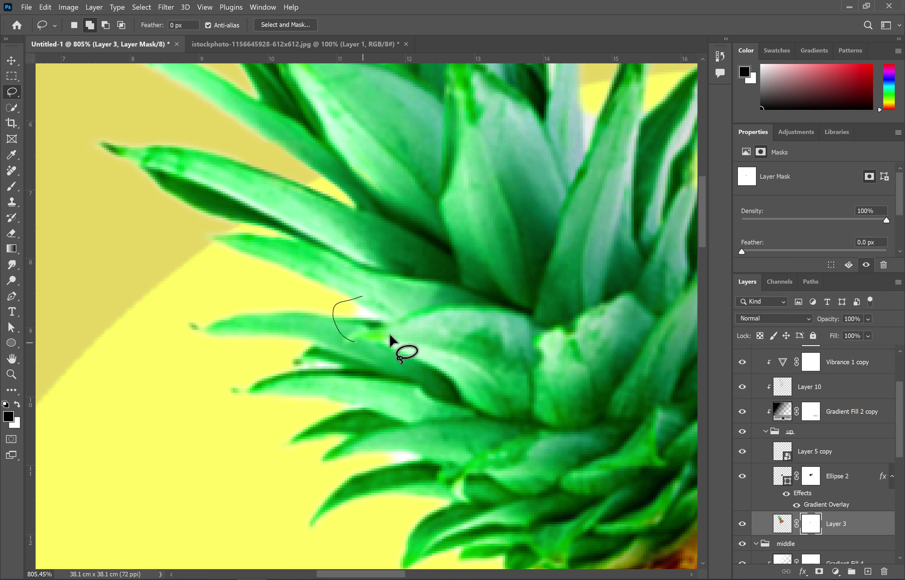
left_click(143, 9)
left_click(159, 114)
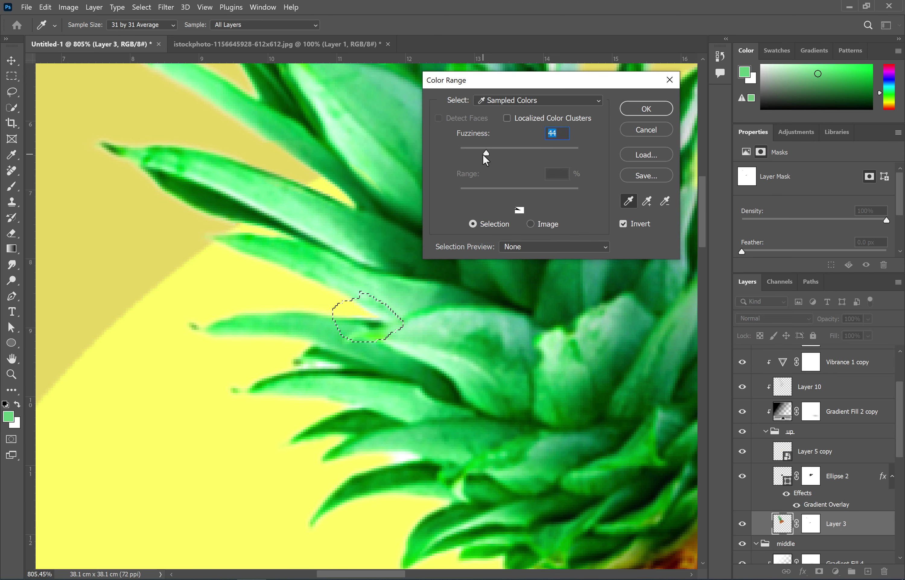
left_click(646, 109)
- Lasso the remaining white gaps between the lower-left leaves and mask them out with Color Range, raising the fuzziness
left_click_drag(383, 439, 390, 436)
left_click(142, 8)
left_click(183, 118)
left_click_drag(486, 154, 498, 154)
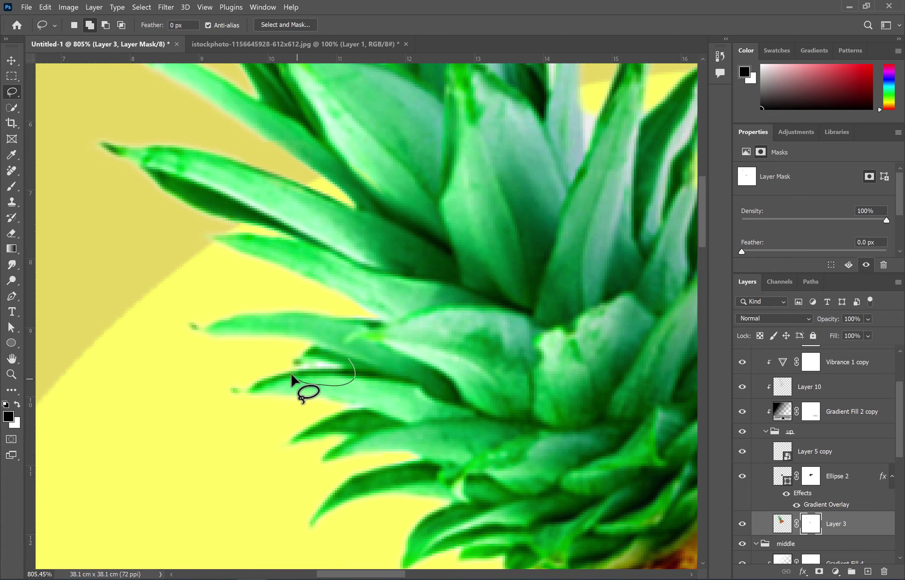
left_click(142, 7)
left_click(162, 116)
left_click(646, 108)
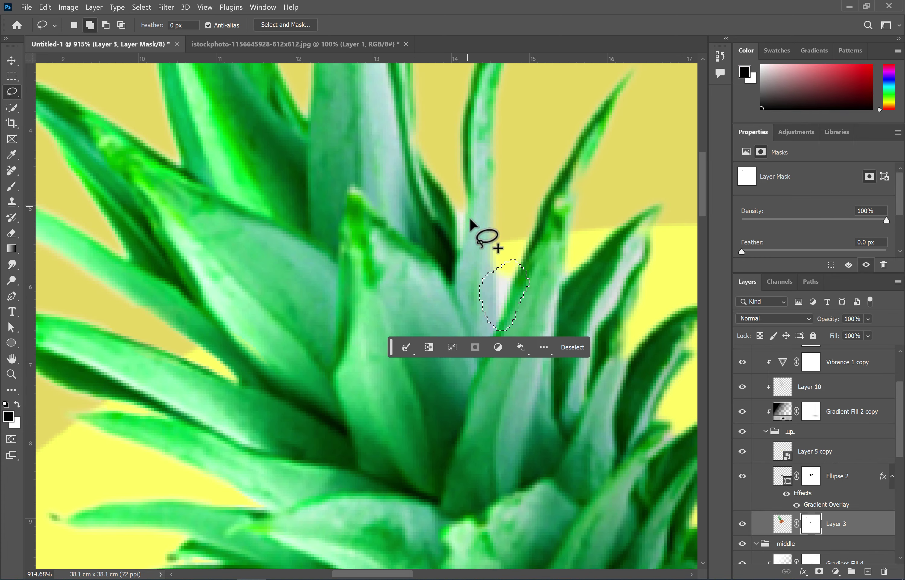
- Lasso the white gaps among the right and topmost leaves and mask them out with inverted Color Range, using fuzziness 64 for the topmost
left_click(141, 7)
left_click(161, 116)
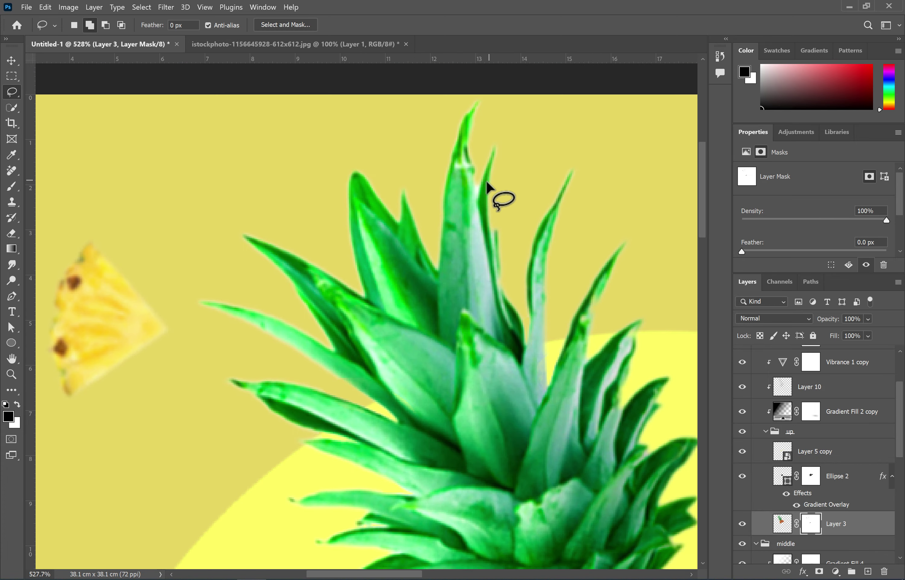
left_click(141, 7)
left_click(162, 116)
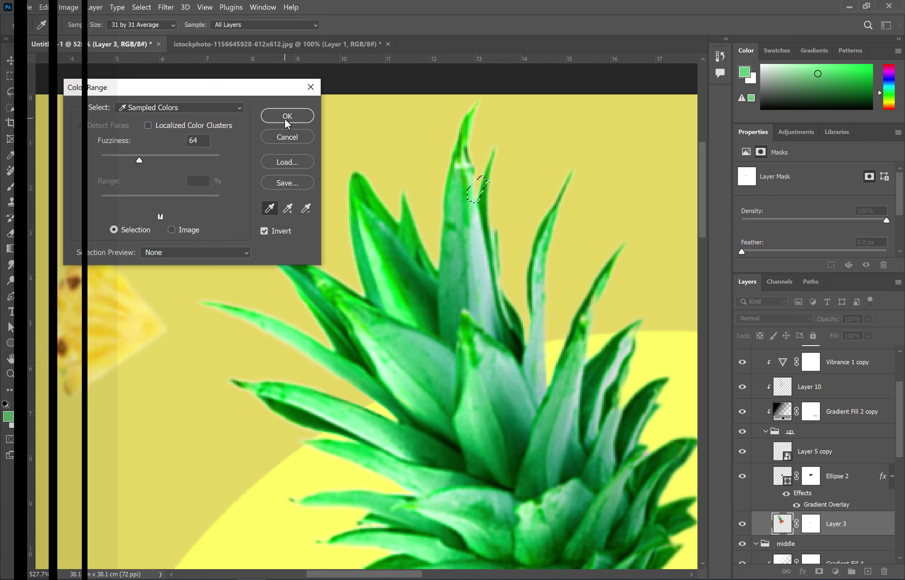